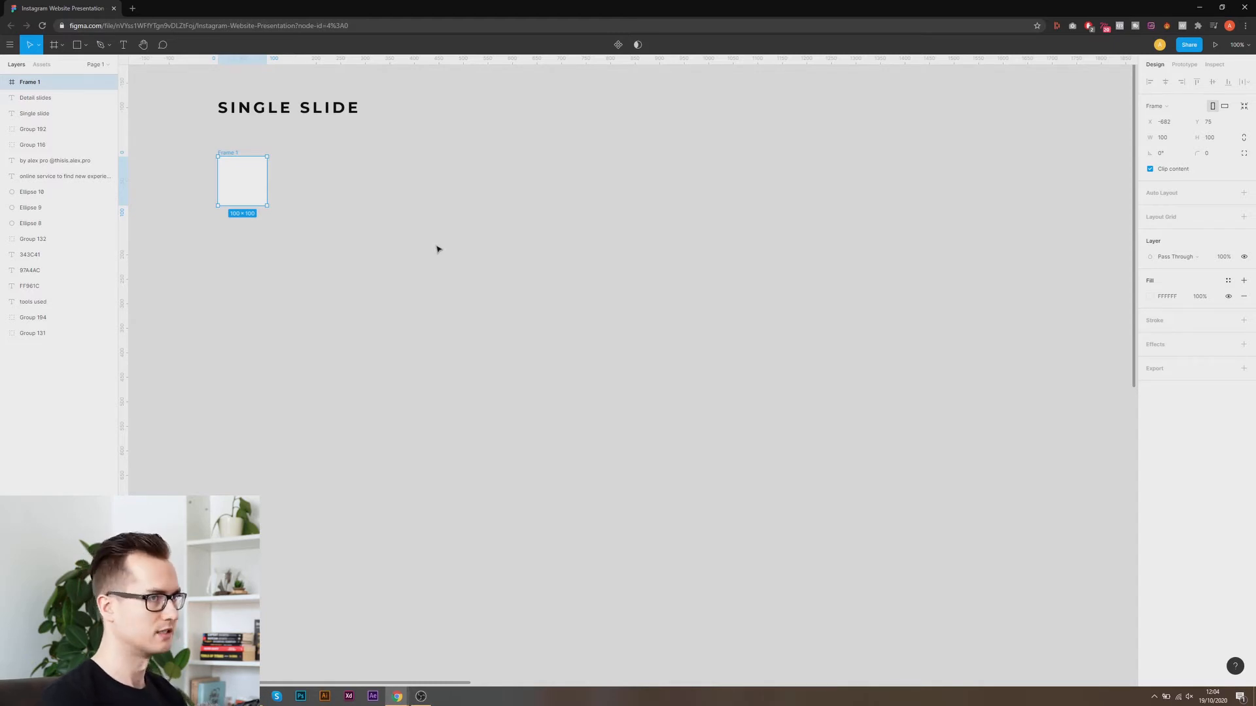
# Resize Frame 1 to 1080 × 1080 and deselect it.
pyautogui.click(1169, 139)
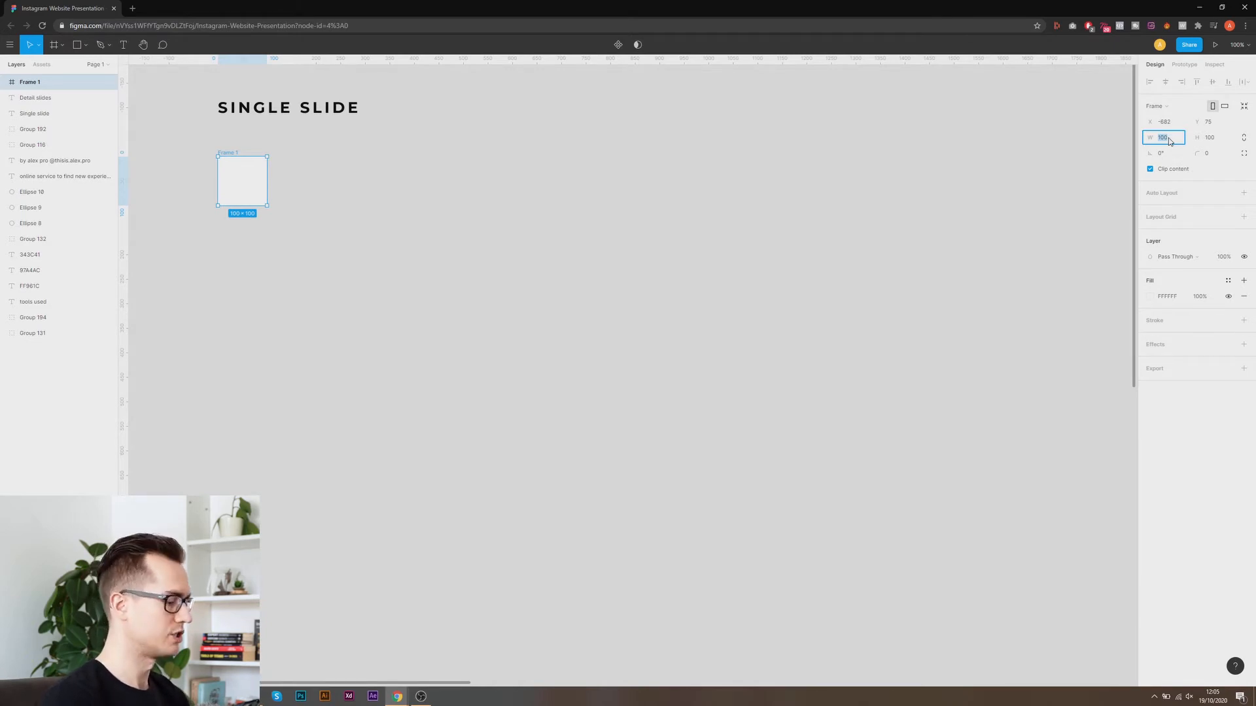
pyautogui.write('1080')
pyautogui.press('Tab')
pyautogui.write('1080')
pyautogui.press('Return')
pyautogui.click(176, 123)
pyautogui.scroll(-1, 176, 123)
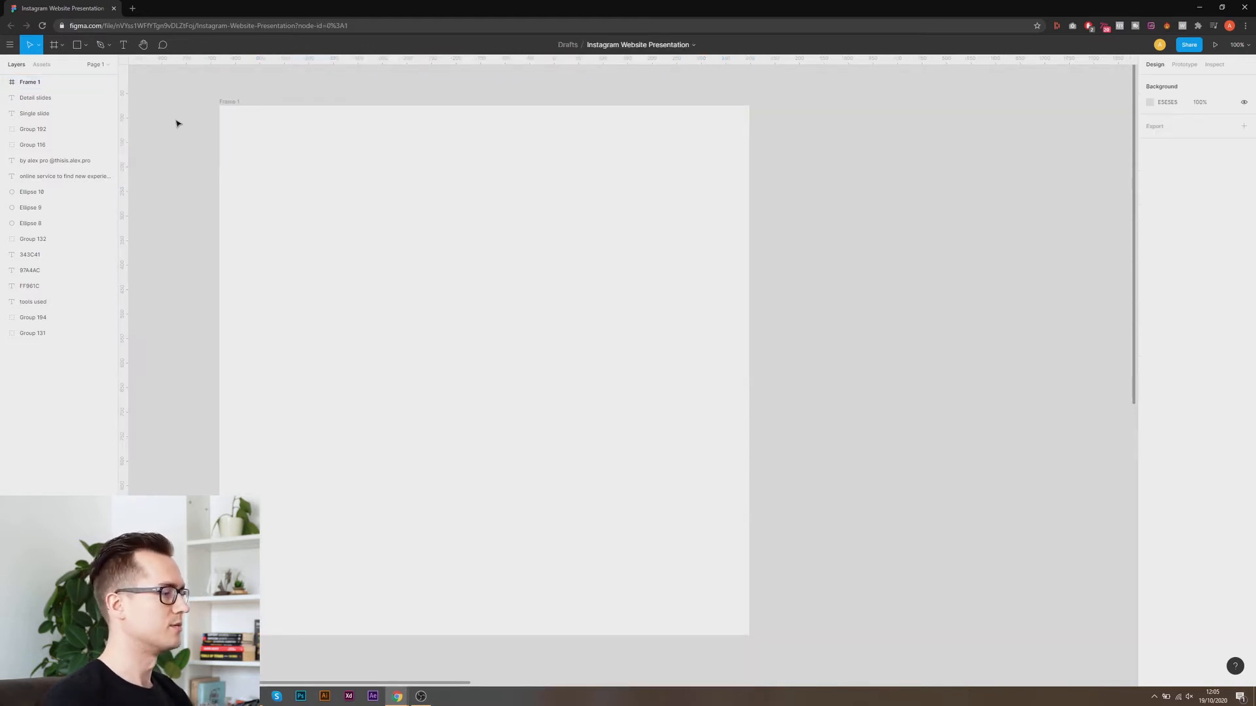
# Place a 100 × 100 rectangle inside Frame 1, in its upper-left area.
pyautogui.click(76, 45)
pyautogui.hscroll(-3, 168, 123)
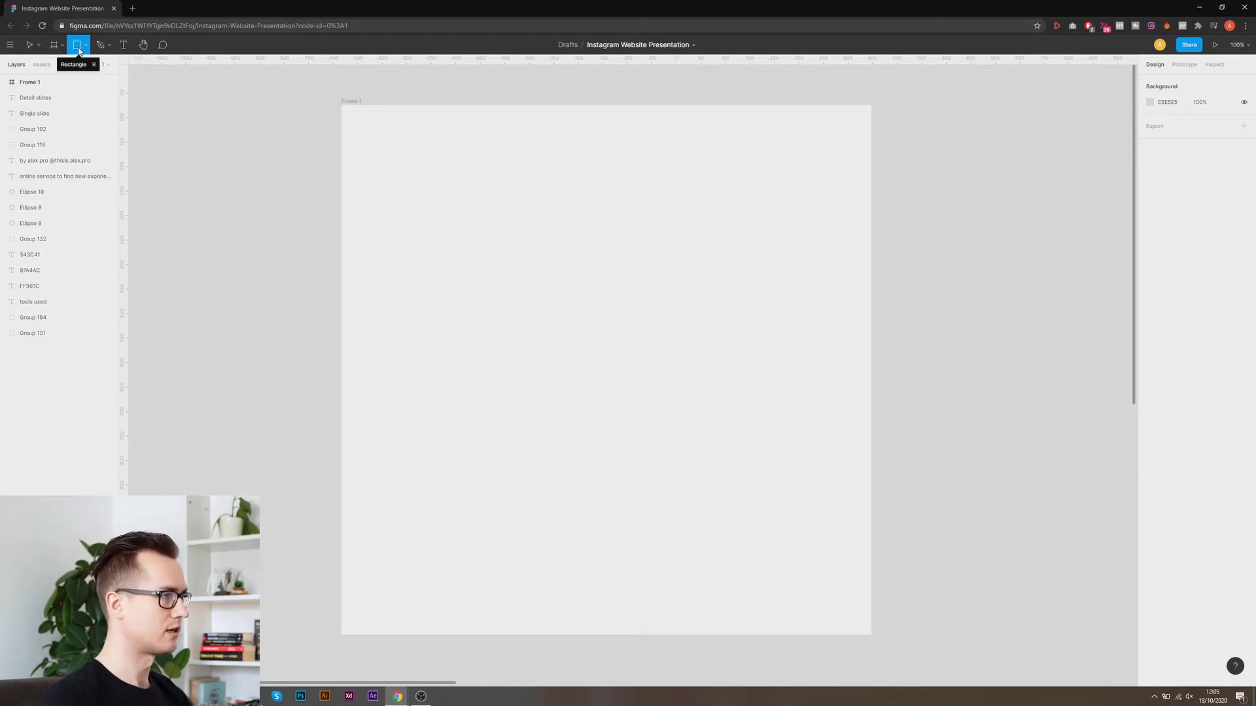
pyautogui.click(430, 252)
pyautogui.moveTo(459, 277); pyautogui.dragTo(491, 273)
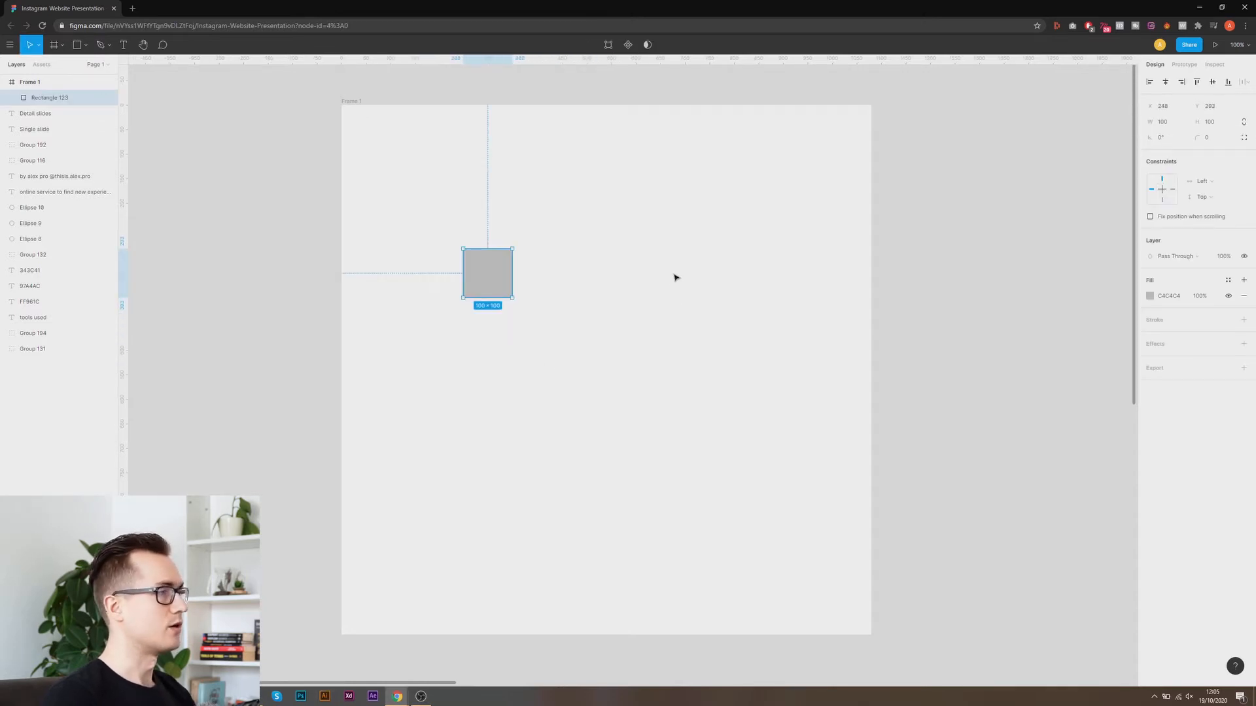
# Set the rectangle's size to 1920 × 1080.
pyautogui.click(1170, 123)
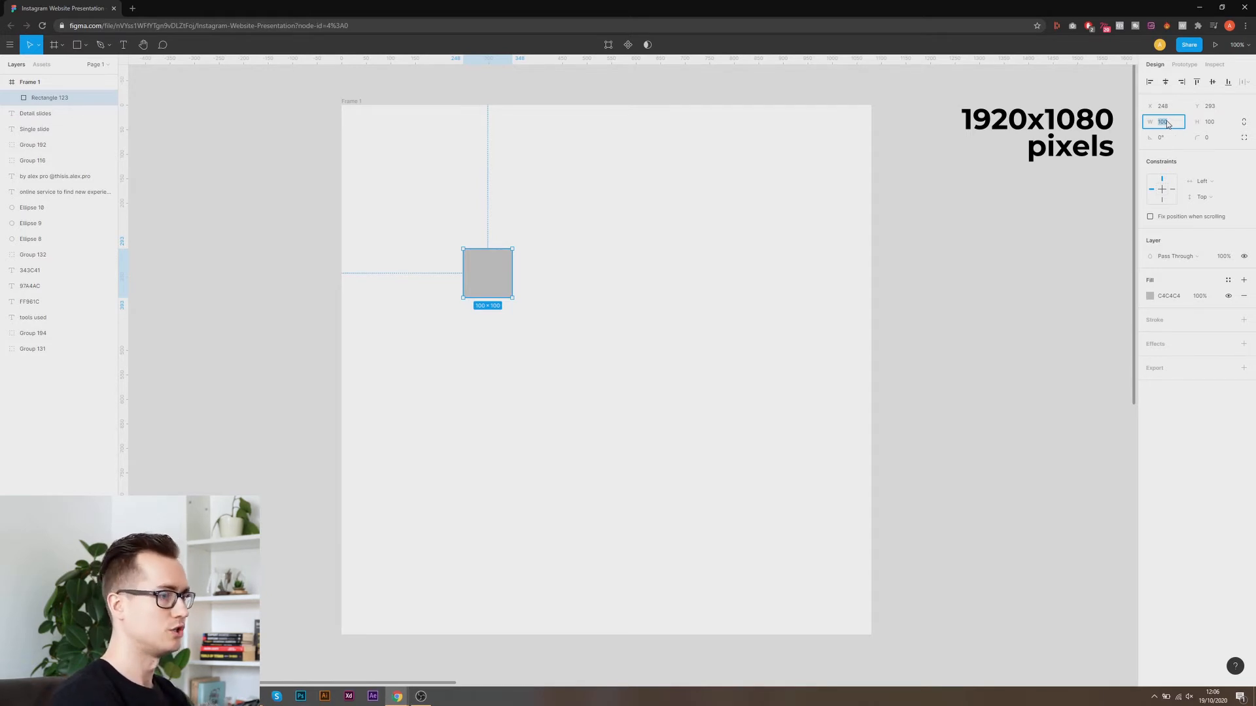
pyautogui.write('1920')
pyautogui.press('Tab')
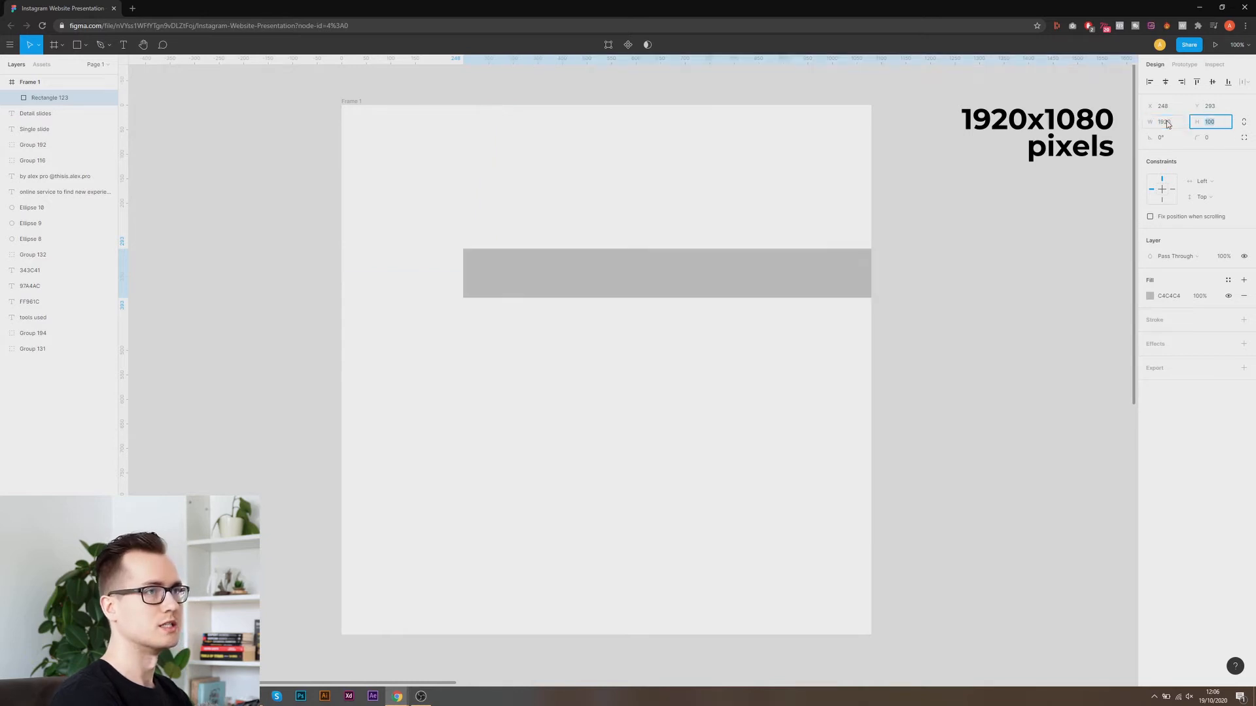
pyautogui.write('1080')
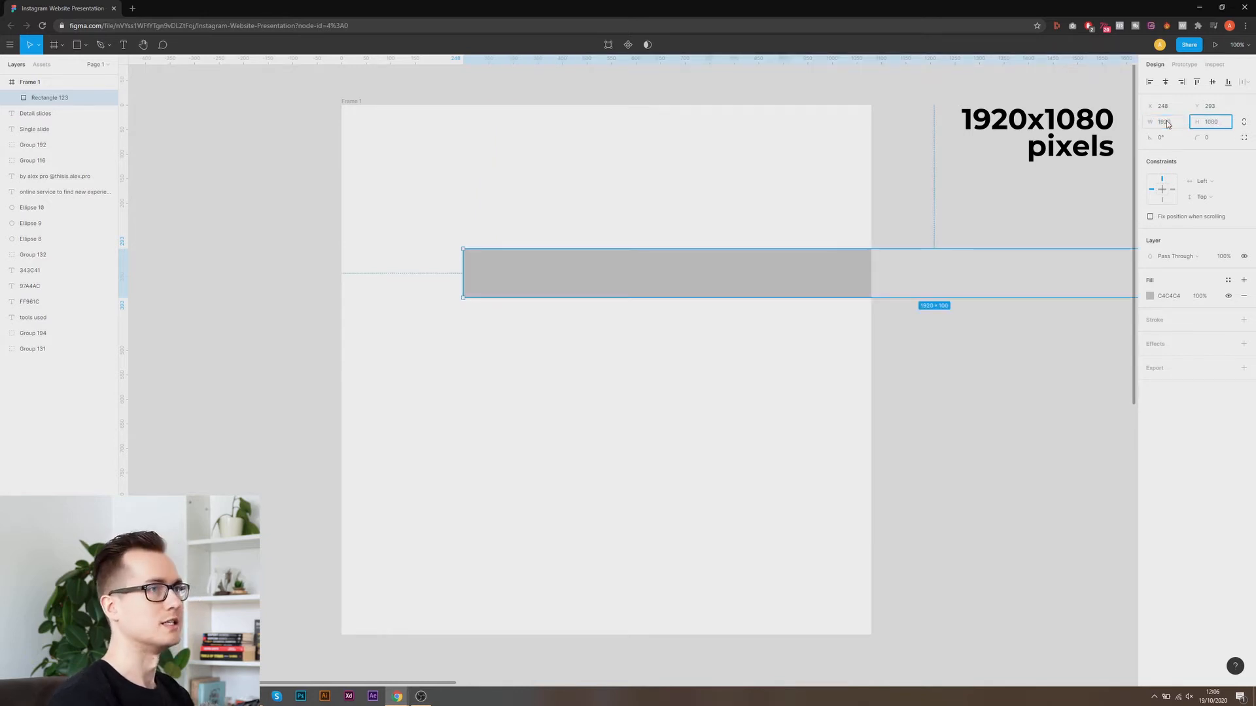
pyautogui.press('Return')
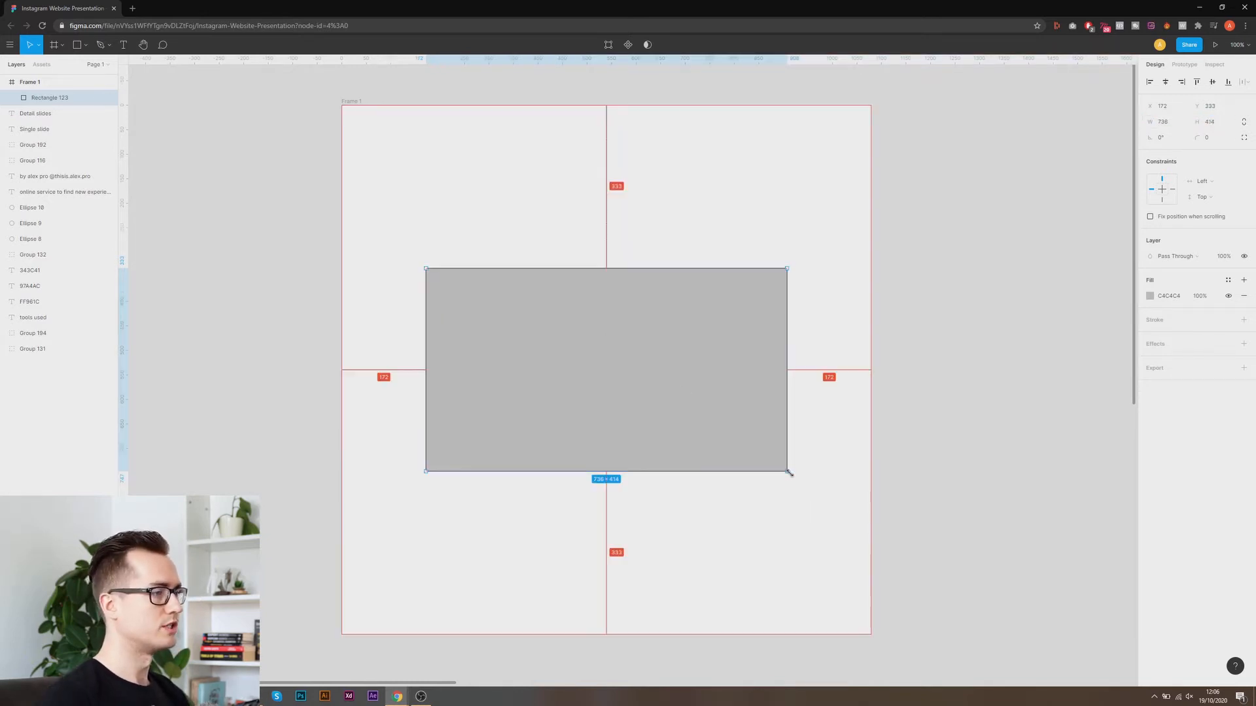
# Scale the rectangle to about 962 × 542 and centre it horizontally and vertically in the frame.
pyautogui.moveTo(788, 474); pyautogui.dragTo(844, 510)
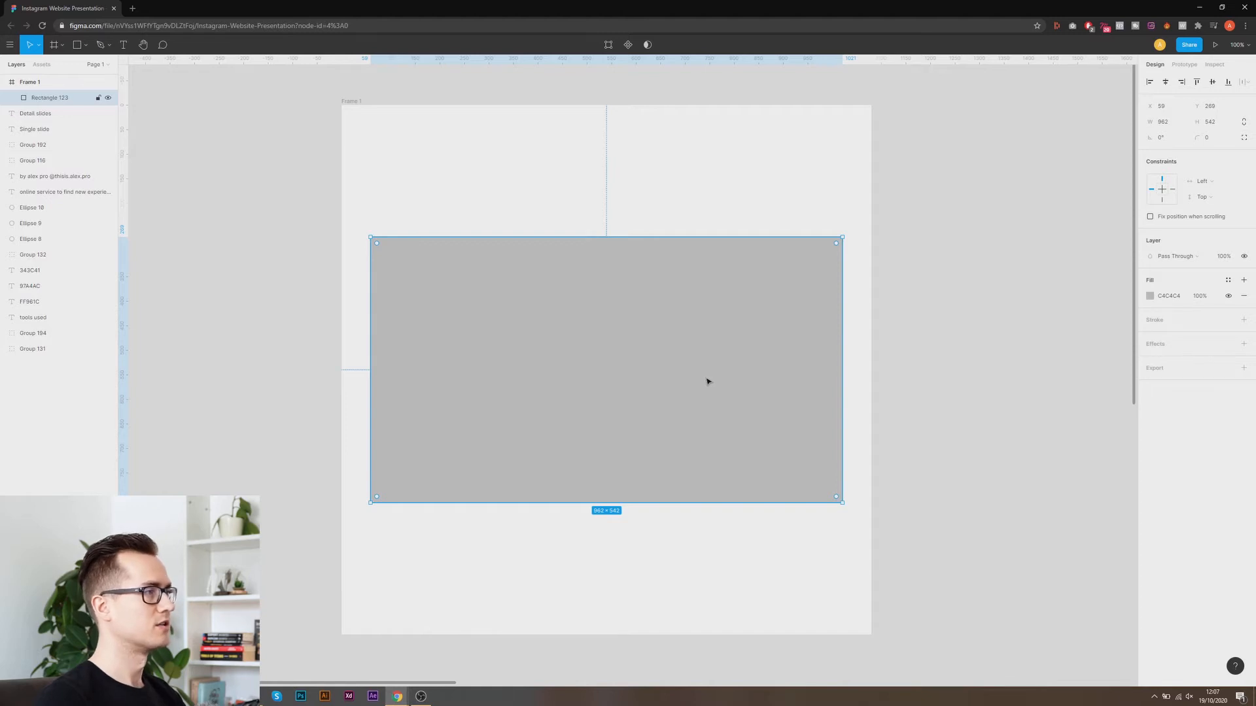
pyautogui.click(1165, 84)
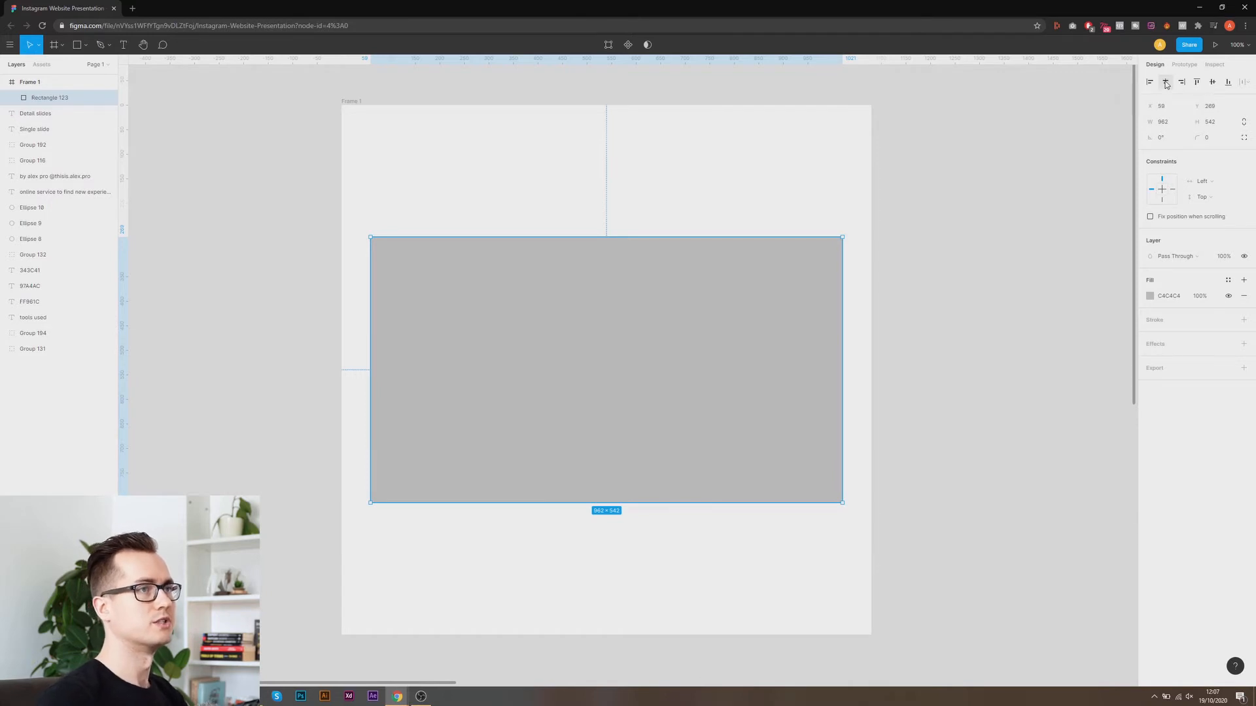
pyautogui.click(1213, 83)
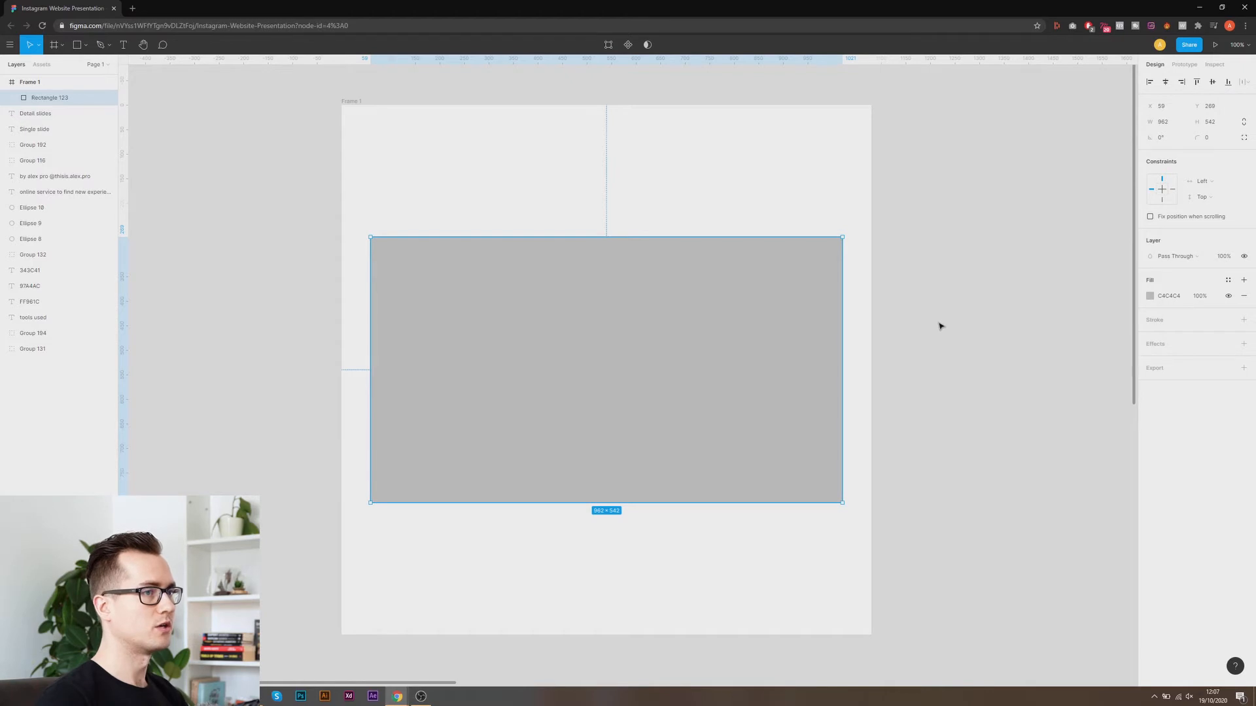
# Change the rectangle's fill from solid to image and use the website screenshot file Frame 24.
pyautogui.click(1152, 298)
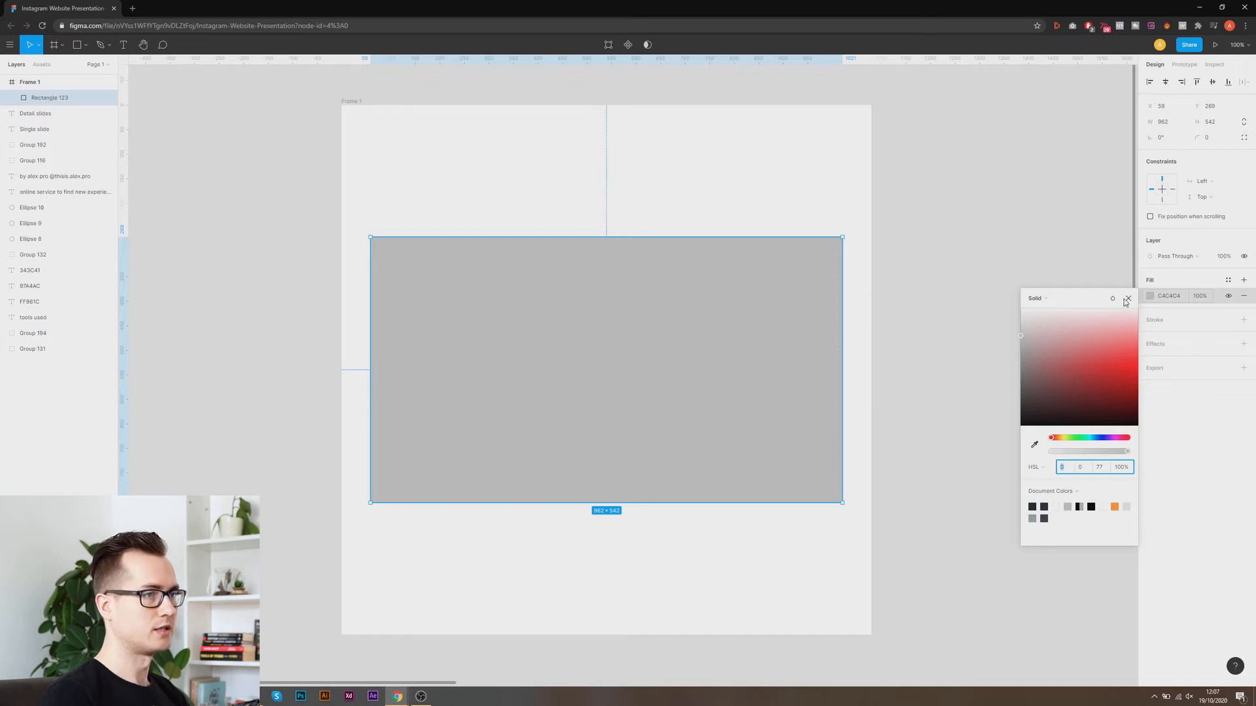
pyautogui.click(1036, 298)
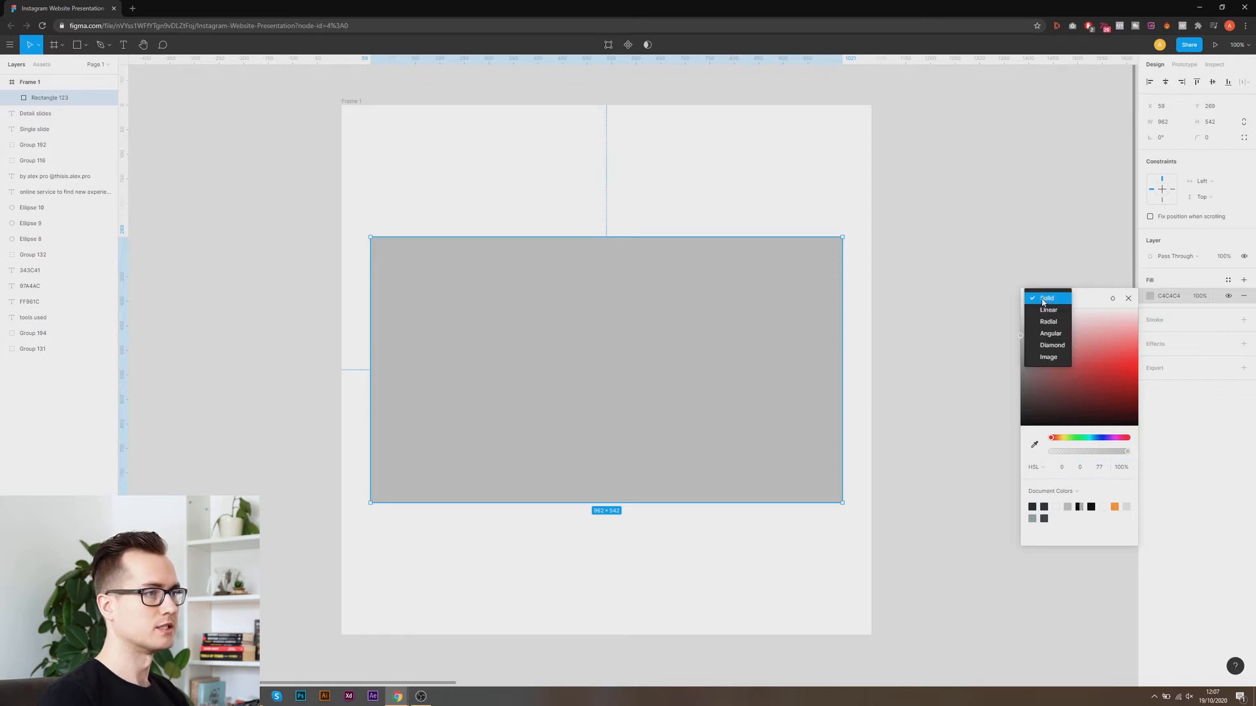
pyautogui.click(1050, 358)
pyautogui.click(1082, 374)
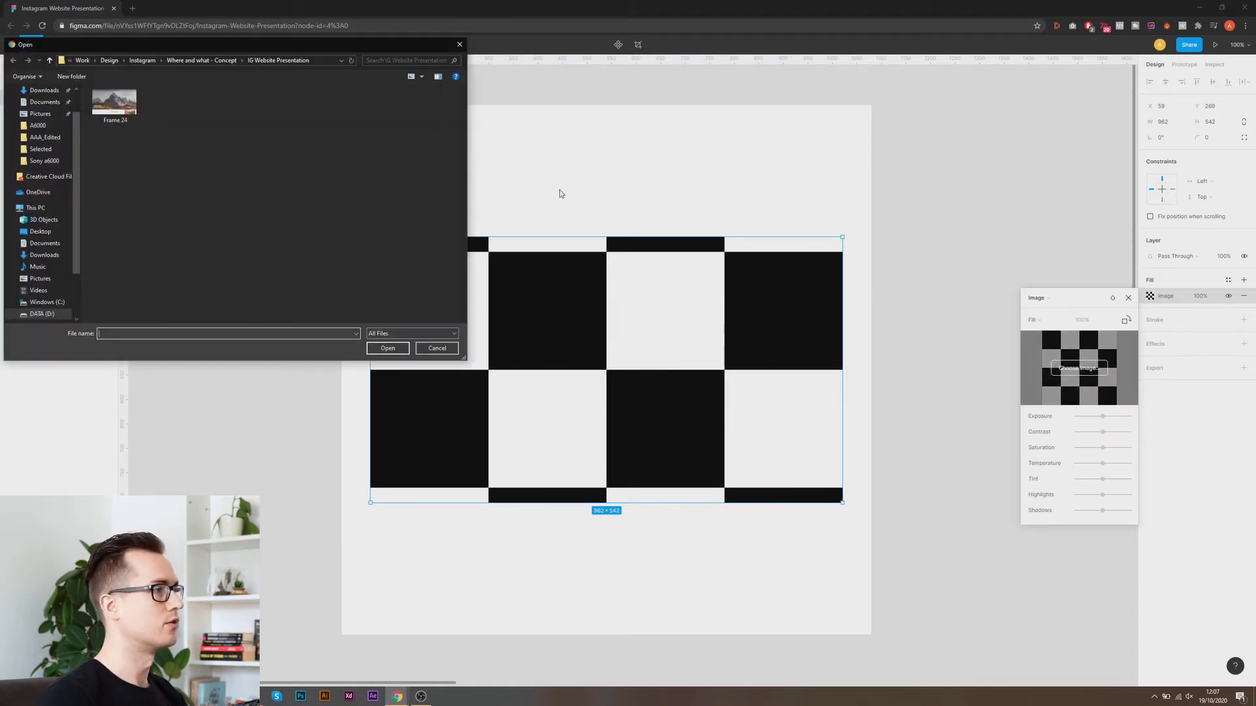
pyautogui.doubleClick(115, 102)
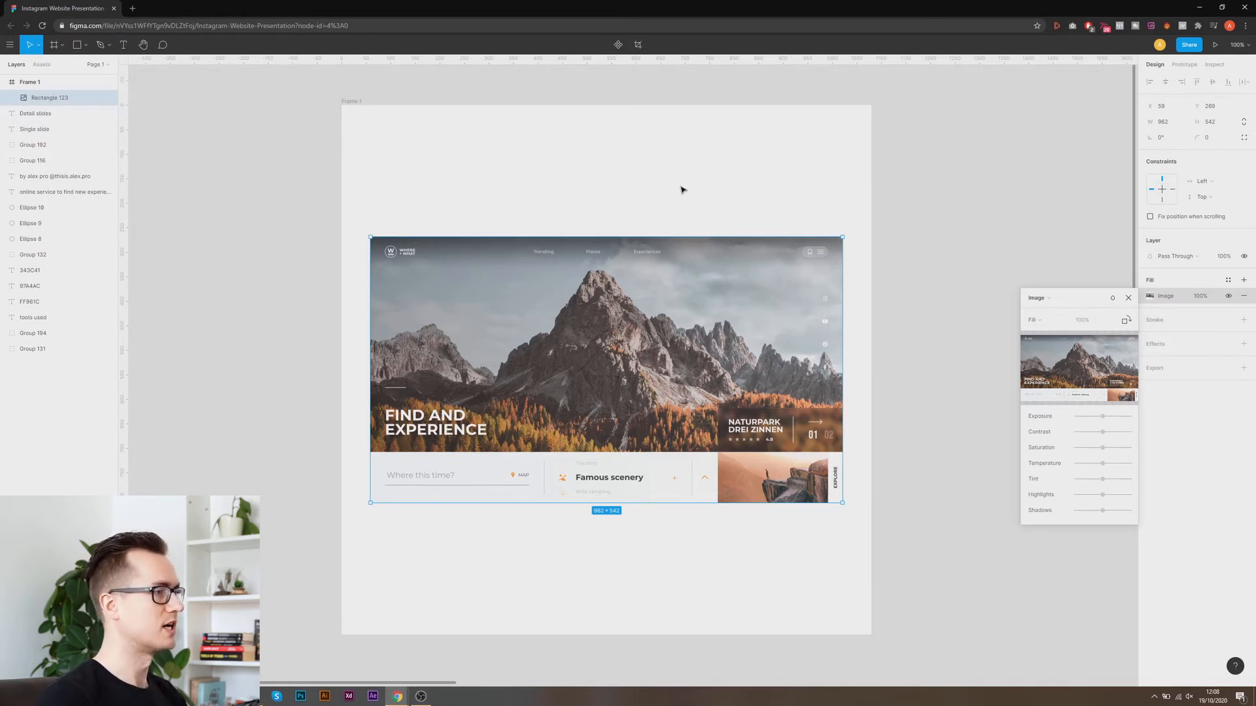
pyautogui.press('Escape')
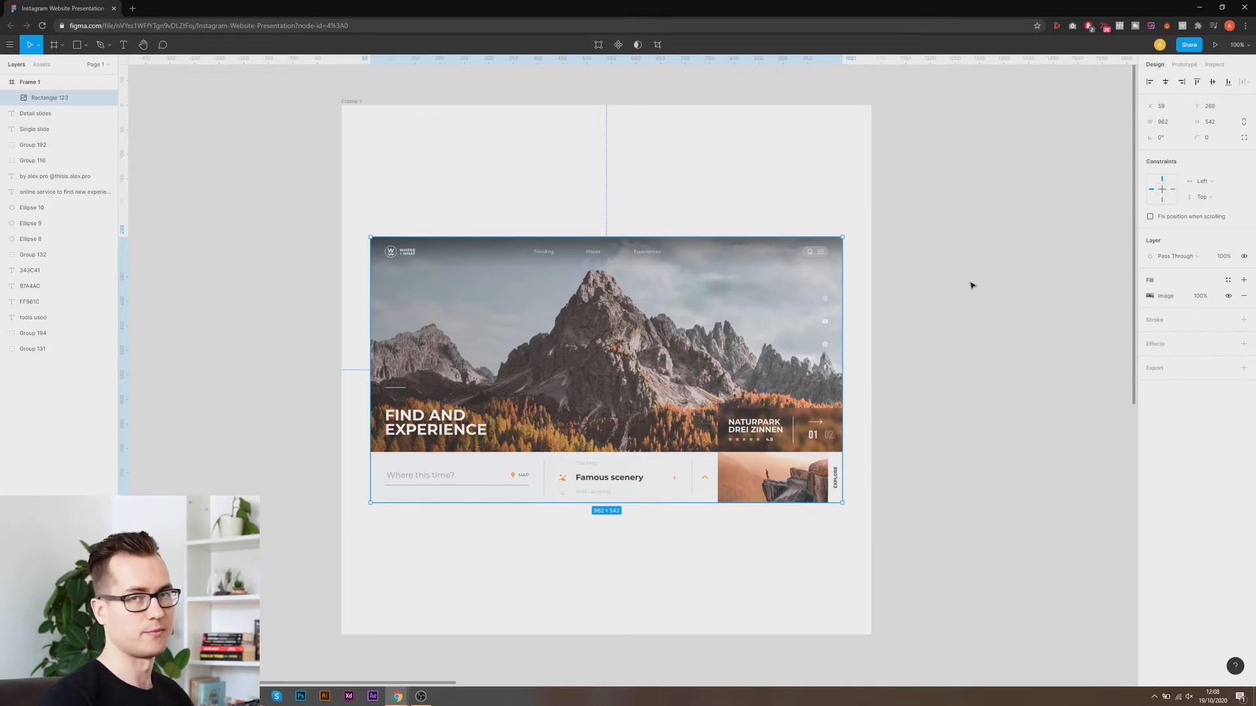
# Add a drop shadow to the website image with a Y offset of about 60 and a blur of about 56.
pyautogui.click(1244, 343)
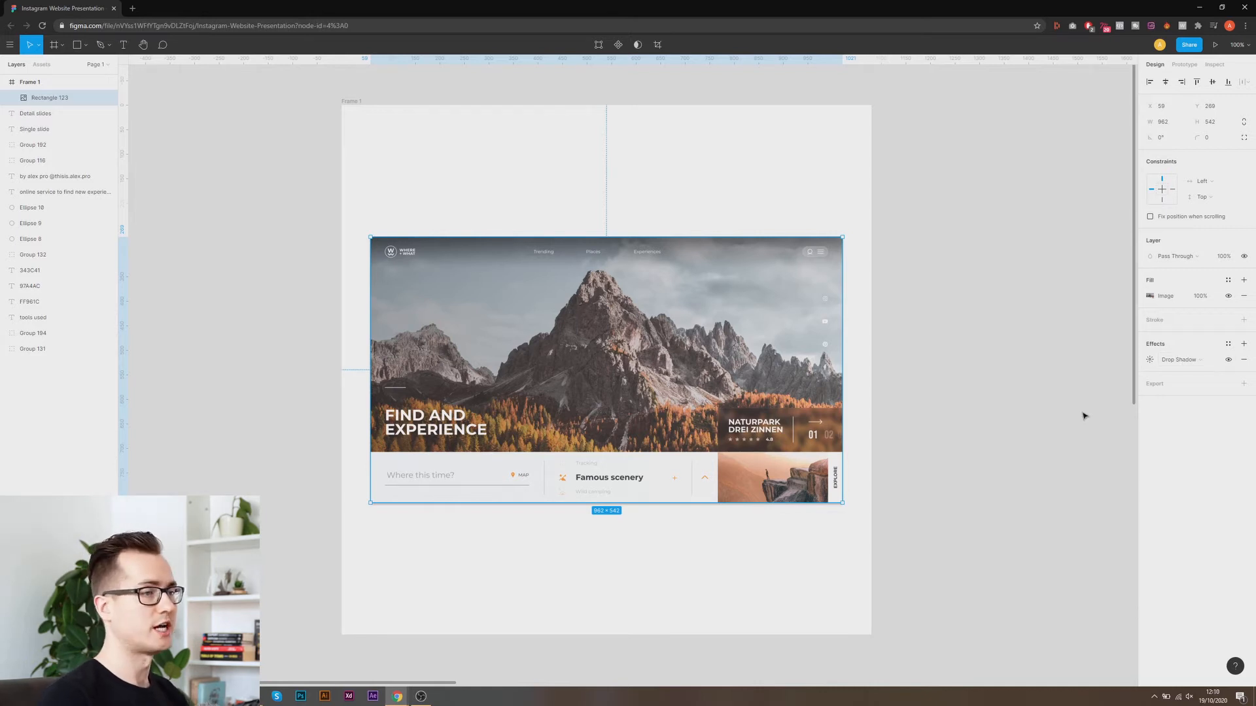
pyautogui.click(1150, 360)
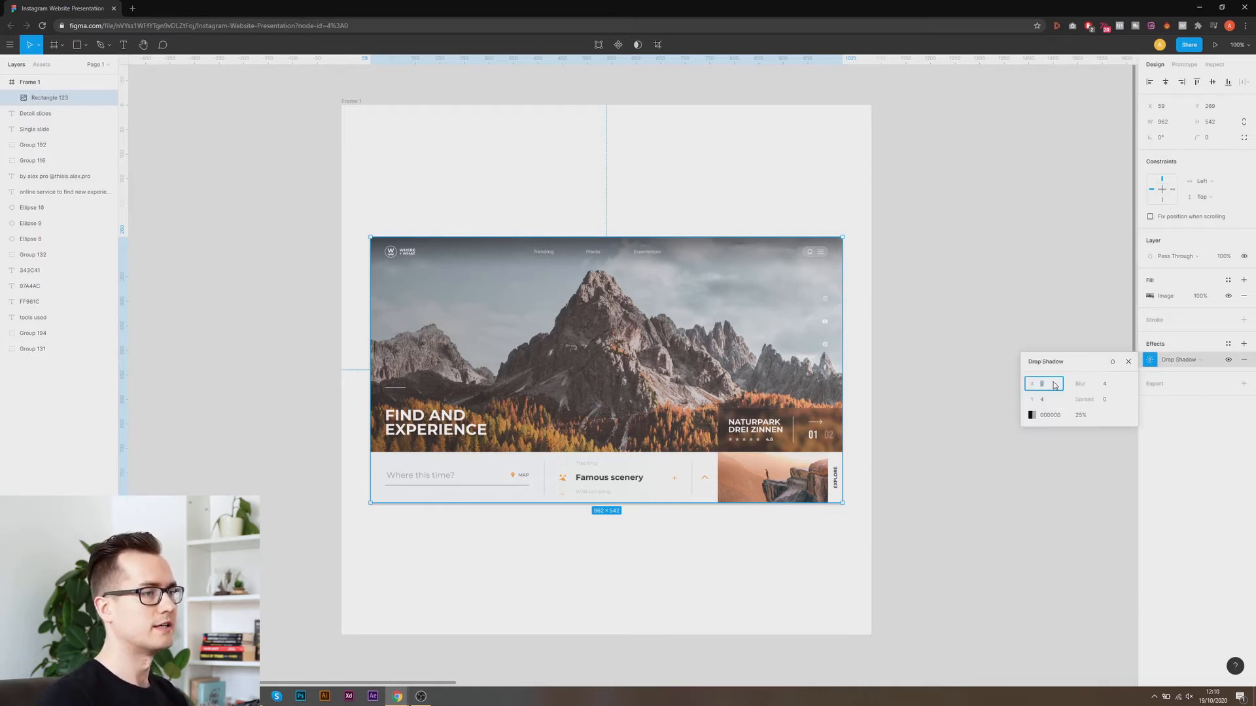
pyautogui.click(1149, 362)
pyautogui.click(1147, 362)
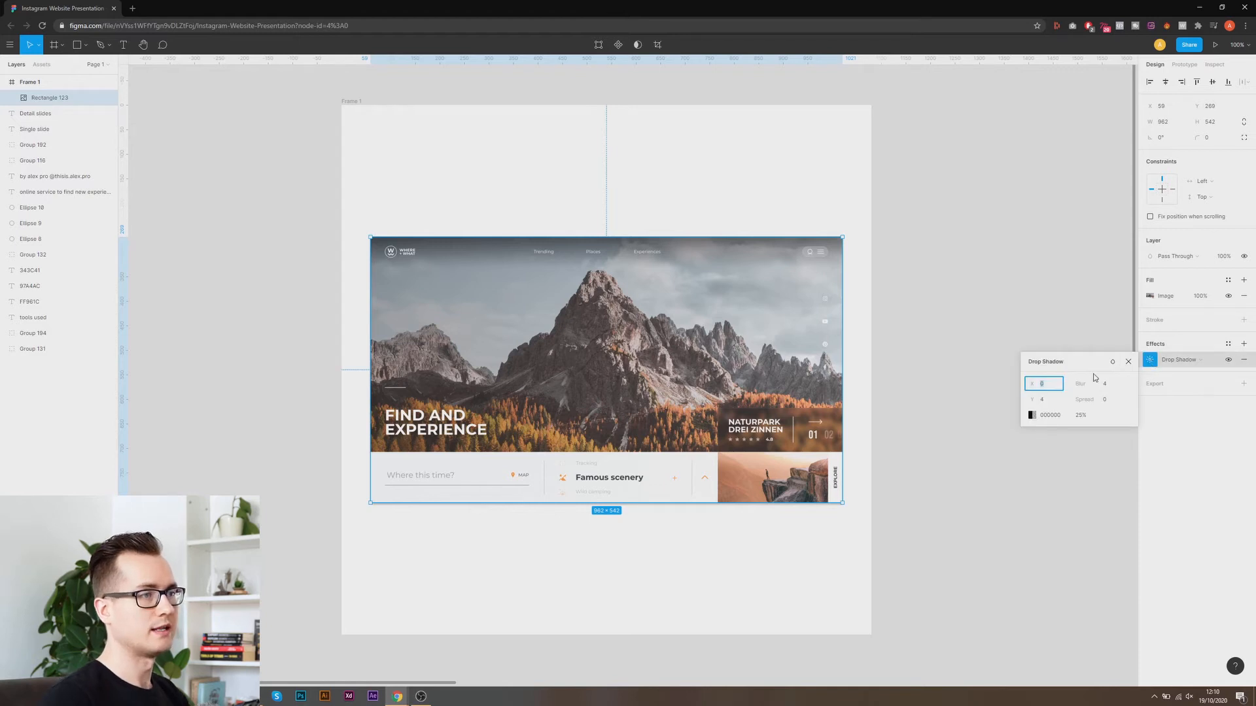
pyautogui.moveTo(1036, 399); pyautogui.dragTo(329, 388)
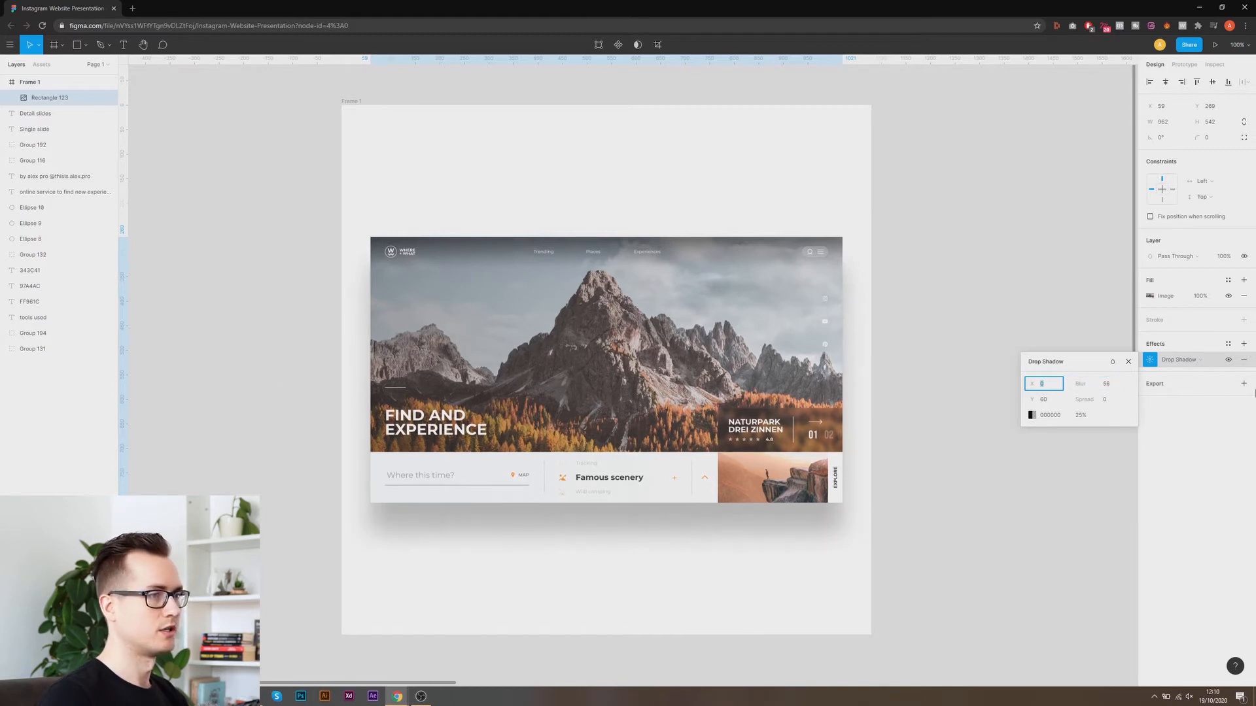
# Soften the website image's drop shadow by setting its Y offset to 32 and its opacity to 17%.
pyautogui.moveTo(1040, 401); pyautogui.dragTo(1007, 402)
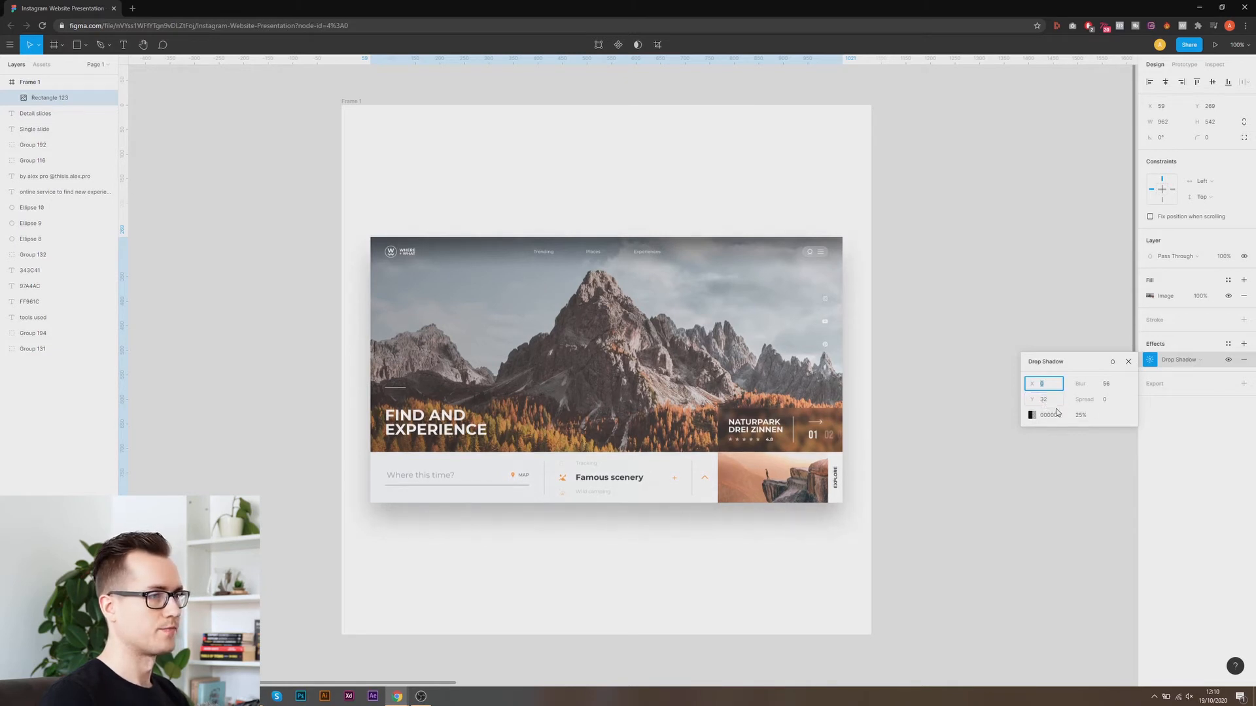
pyautogui.click(1081, 416)
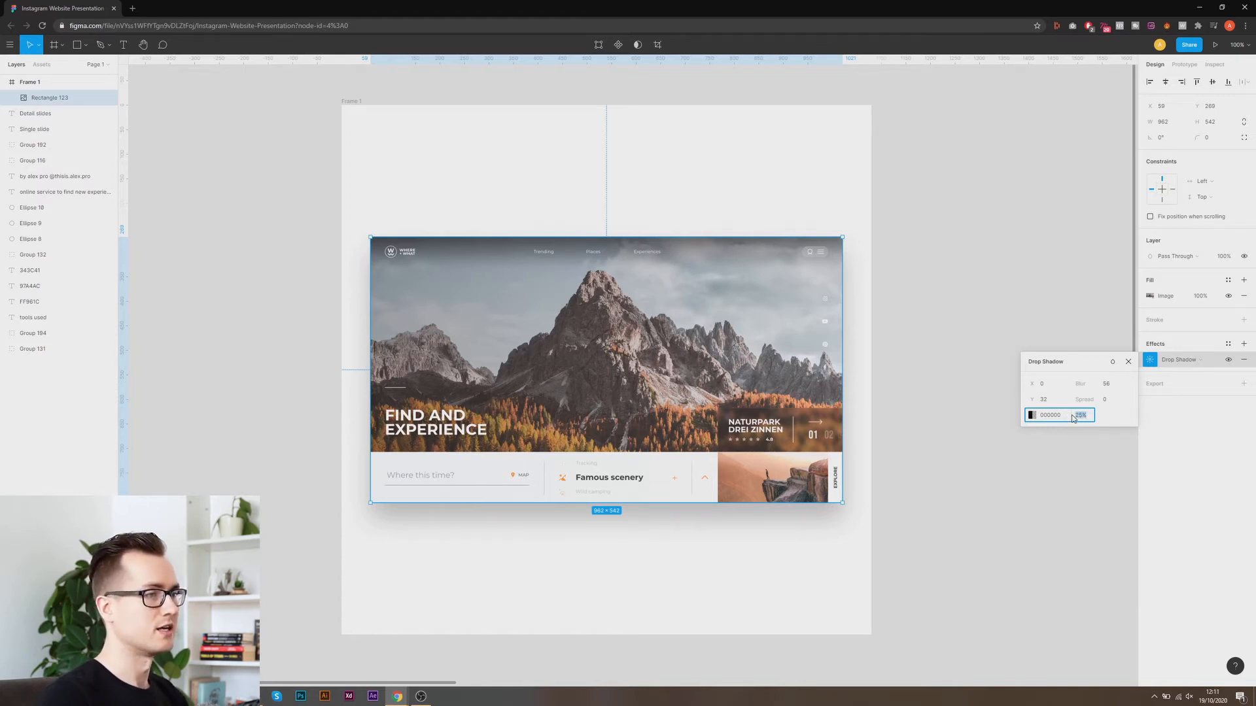
pyautogui.moveTo(1071, 416); pyautogui.dragTo(1061, 416)
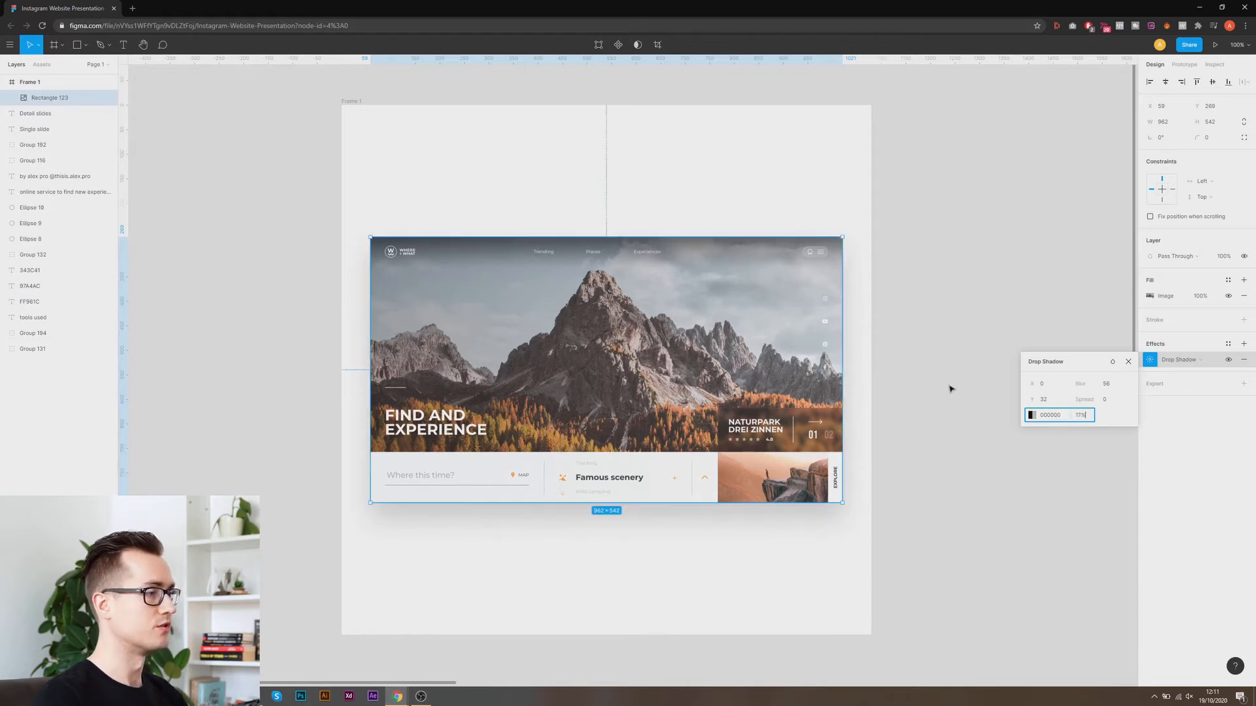
pyautogui.click(936, 387)
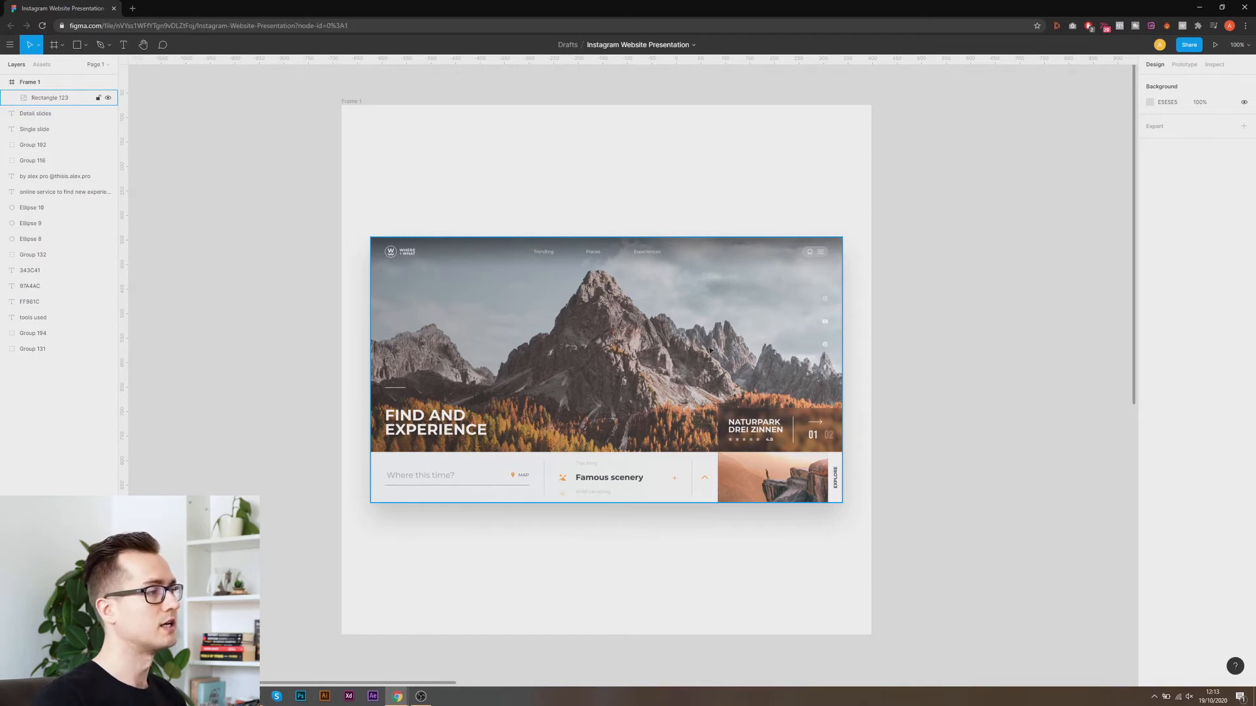
# Duplicate the website image inside Frame 1 and place the copy beneath the original in the layer order.
pyautogui.click(626, 355)
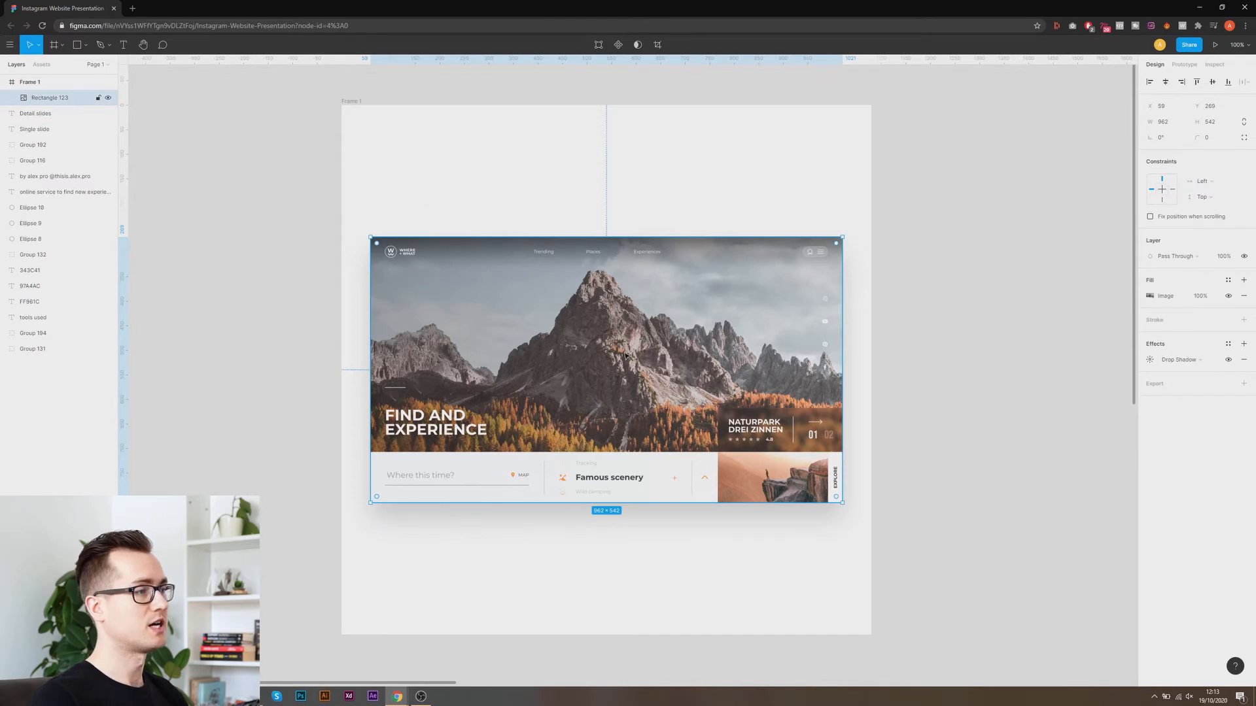
pyautogui.click(524, 191)
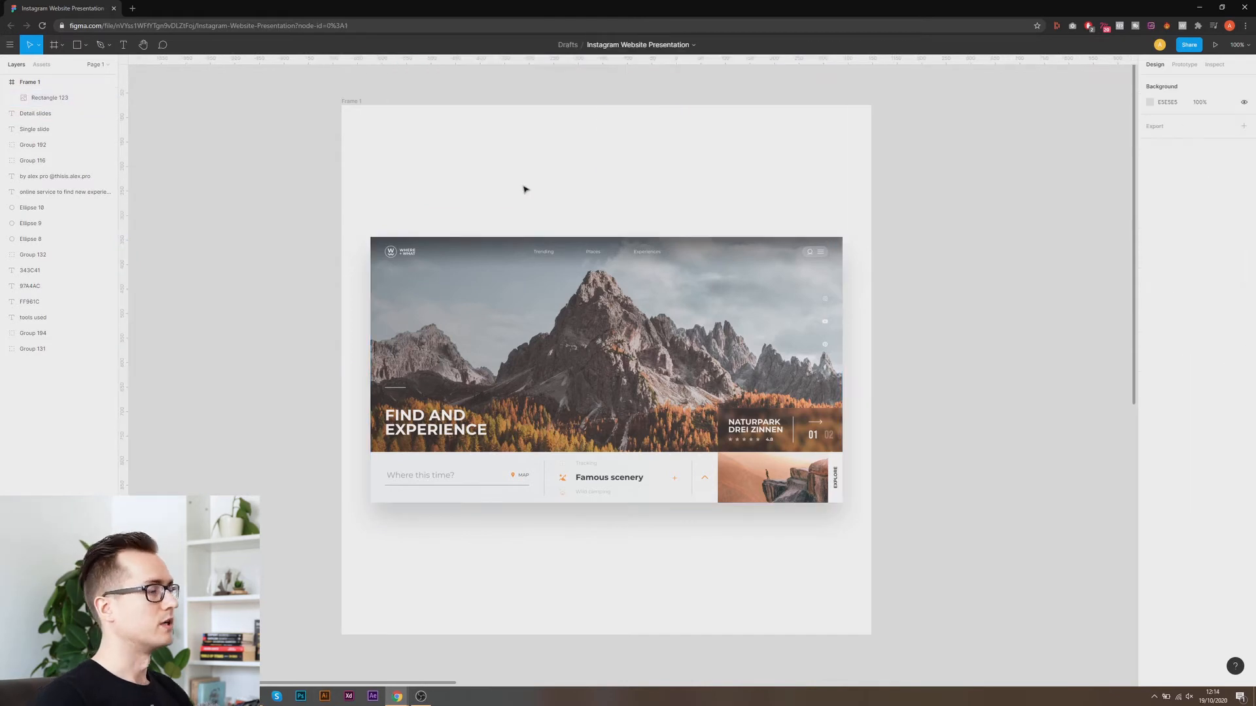
pyautogui.click(590, 338)
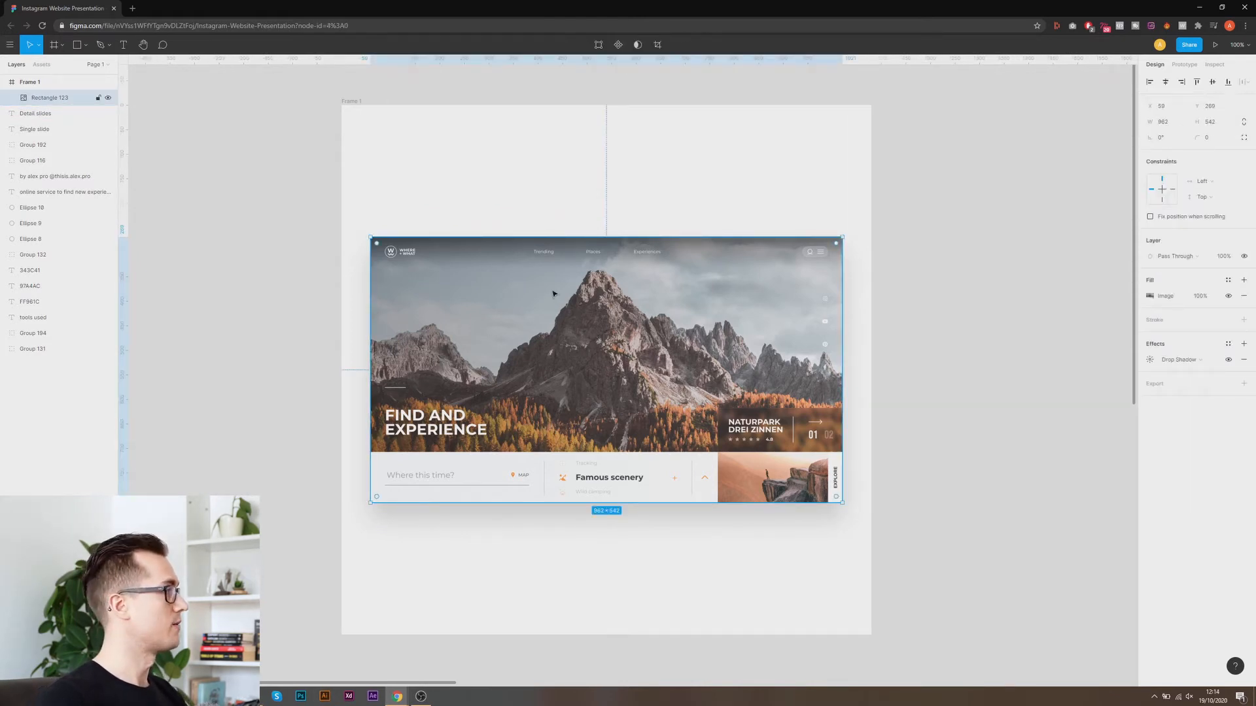
pyautogui.click(42, 64)
pyautogui.click(16, 64)
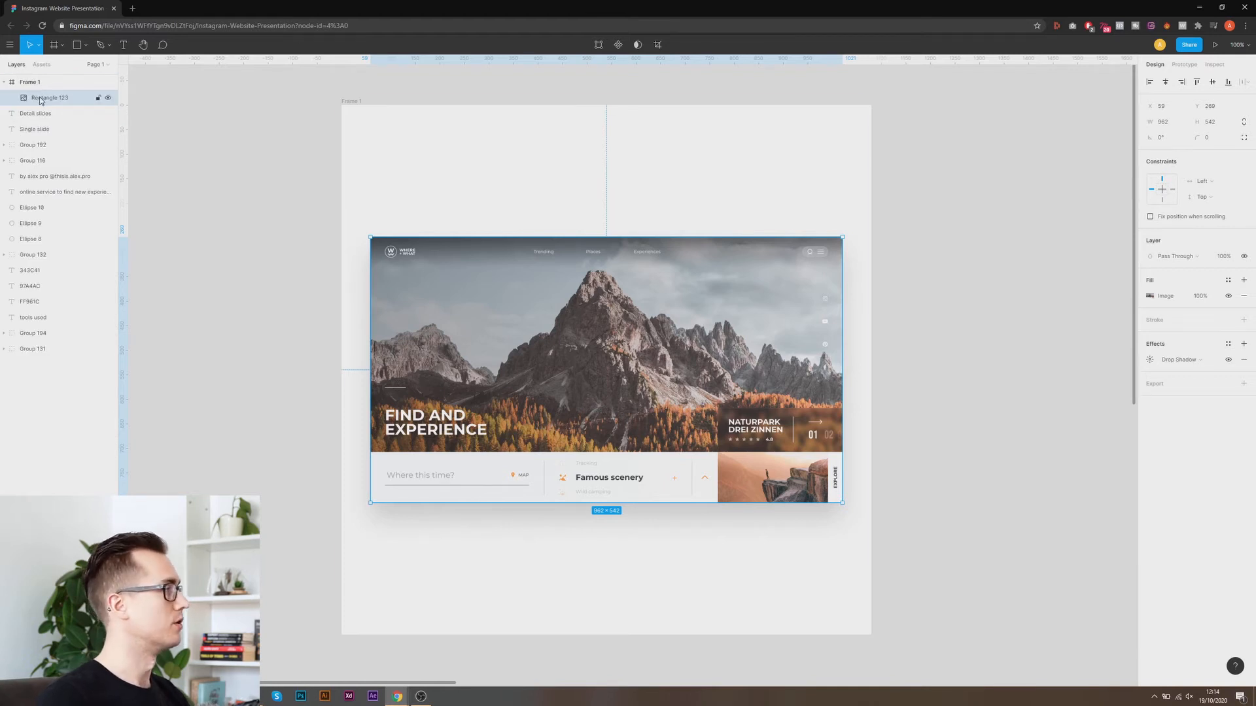
pyautogui.moveTo(53, 100); pyautogui.dragTo(55, 102)
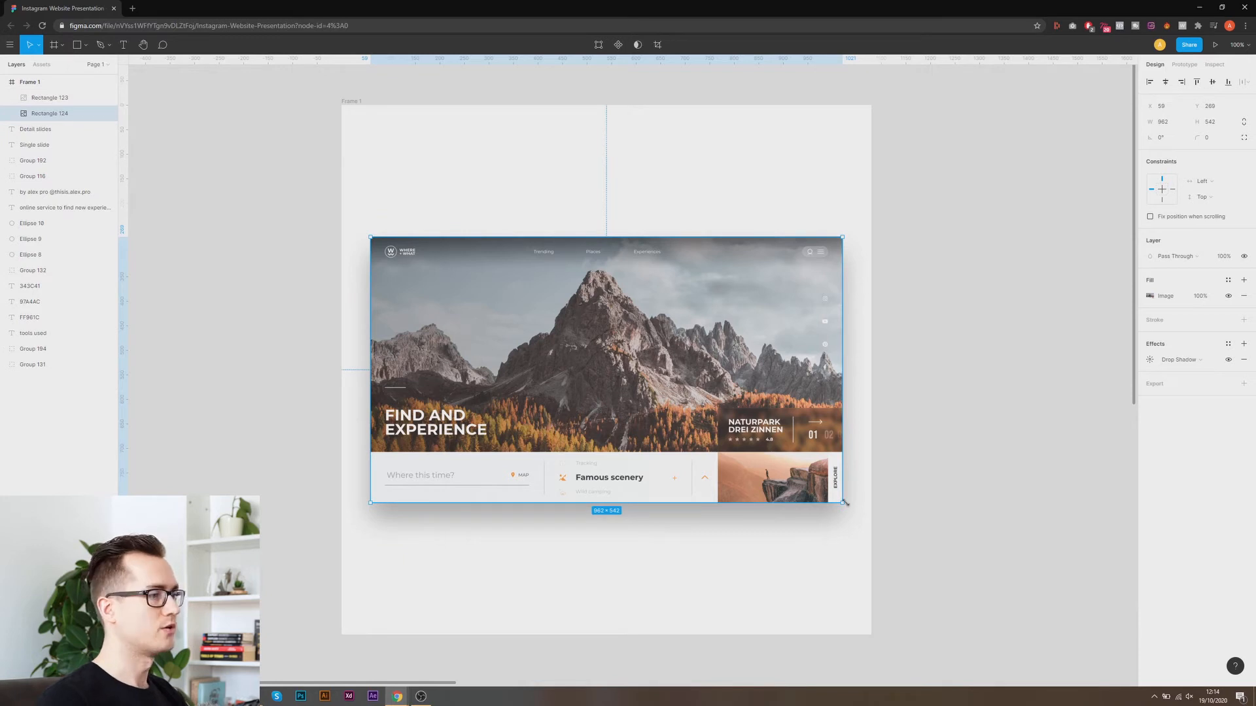
# Enlarge the lower image copy to about 2356 × 1328 and position it to fill the frame as a background.
pyautogui.moveTo(844, 502); pyautogui.dragTo(1106, 681)
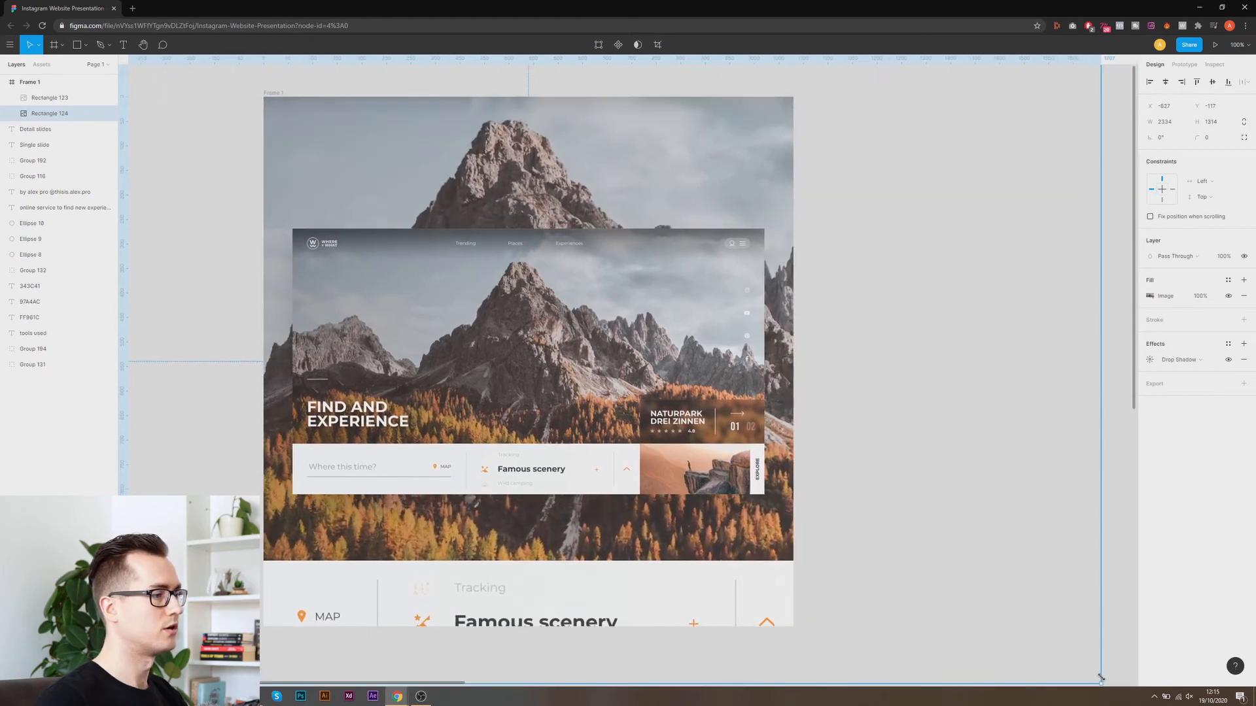
pyautogui.moveTo(628, 120); pyautogui.dragTo(564, 149)
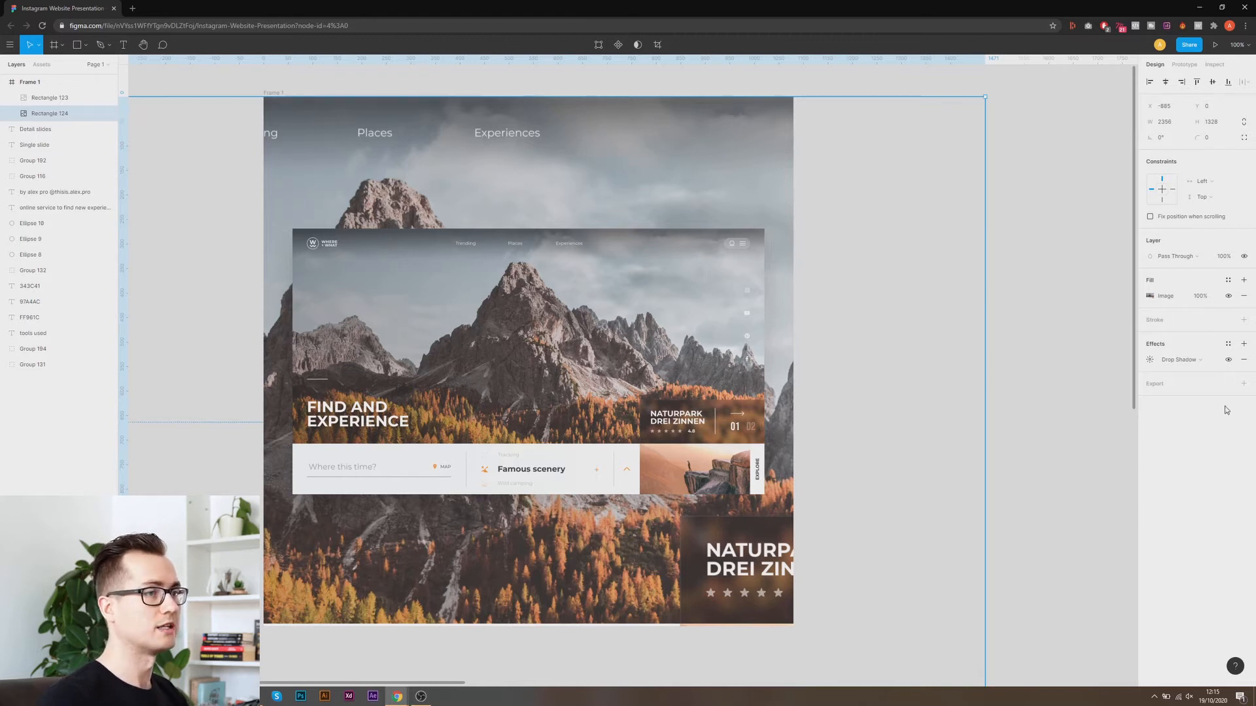
# Replace the background copy's drop shadow with a Layer Blur and increase the blur amount.
pyautogui.click(1197, 363)
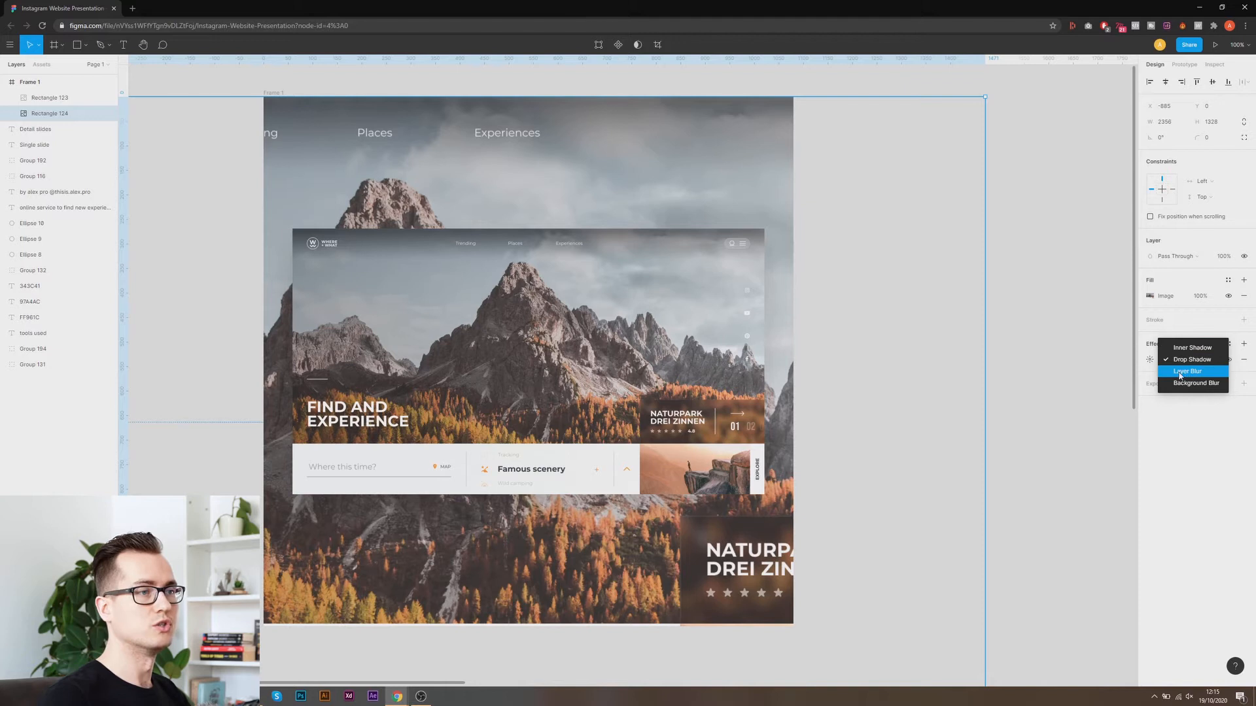
pyautogui.click(1185, 372)
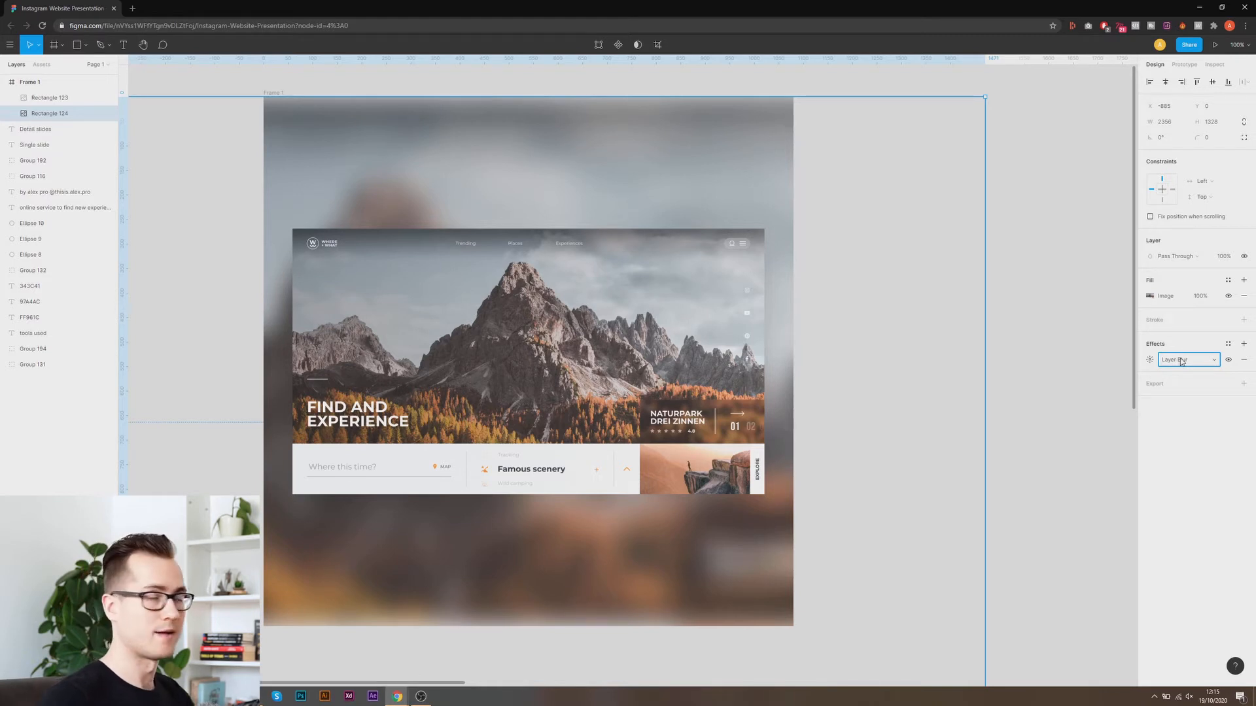
pyautogui.click(1149, 360)
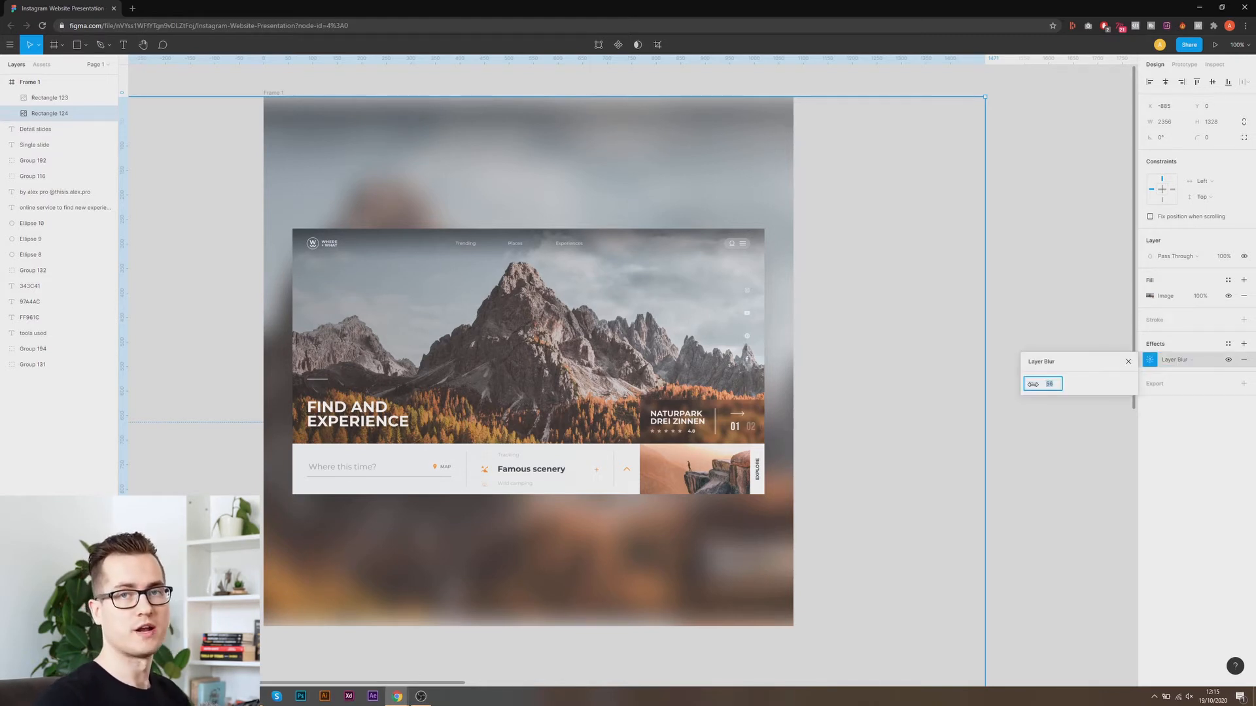
pyautogui.moveTo(1033, 385); pyautogui.dragTo(1050, 390)
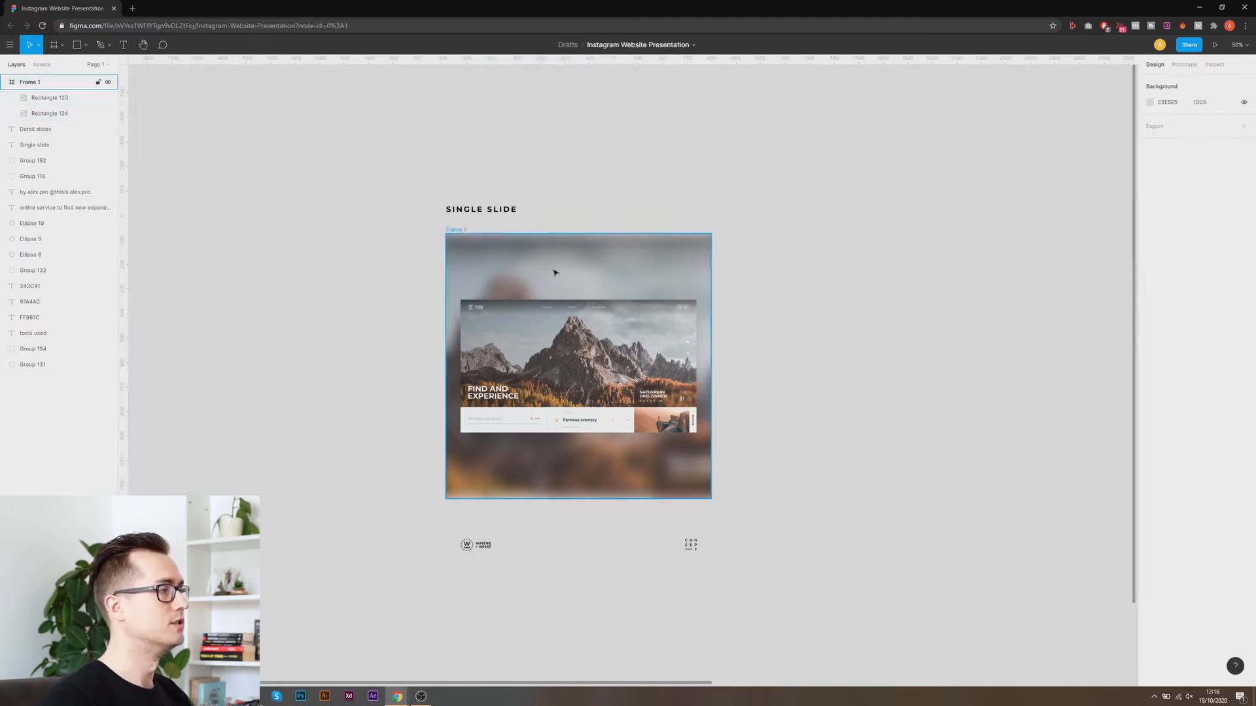
# Lower the image fill opacity of the blurred background copy in Frame 1 to 30%.
pyautogui.click(554, 272)
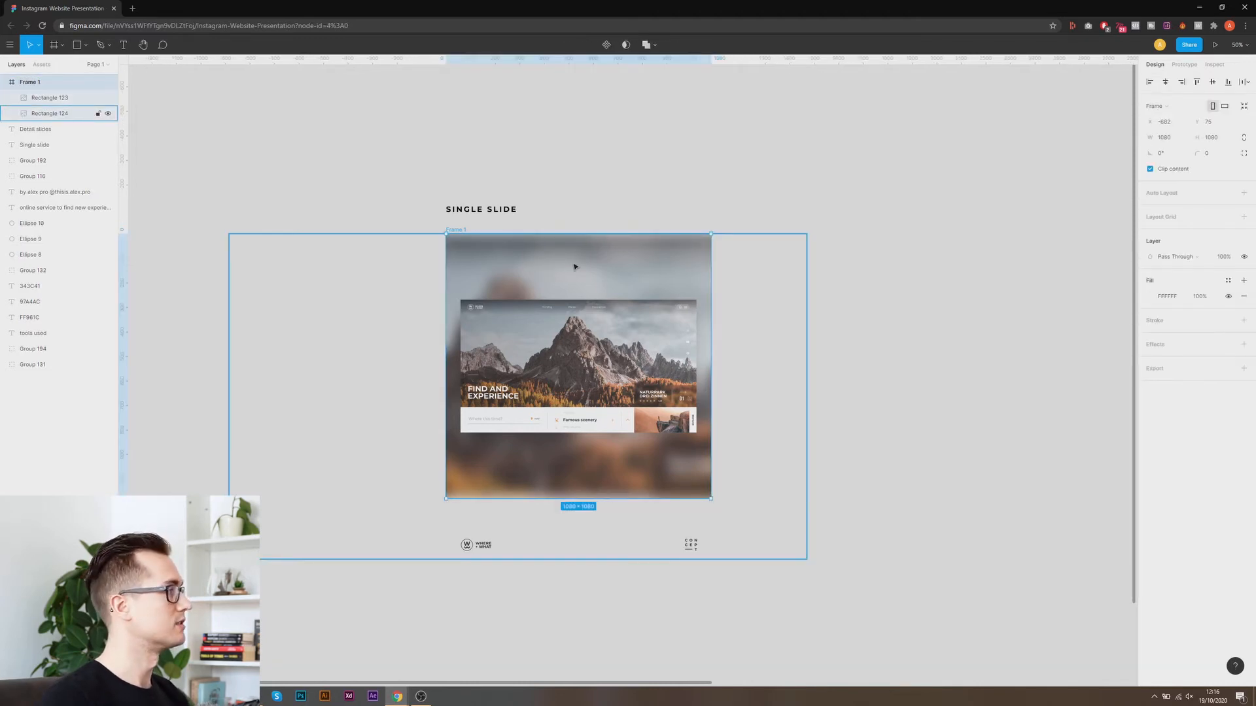
pyautogui.click(574, 267)
pyautogui.click(1201, 296)
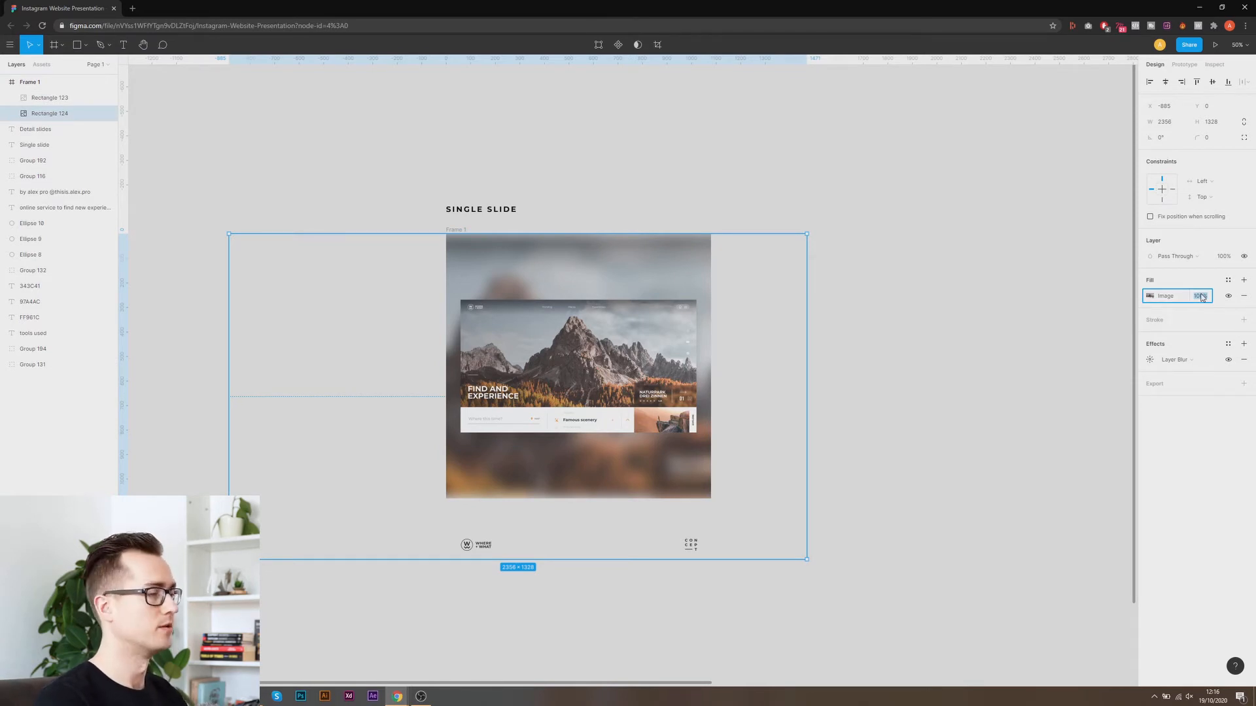
pyautogui.hotkey('shift', 'Down')
pyautogui.hotkey('shift', 'Down')
pyautogui.hotkey('shift', 'Down')
pyautogui.hotkey('shift', 'Down')
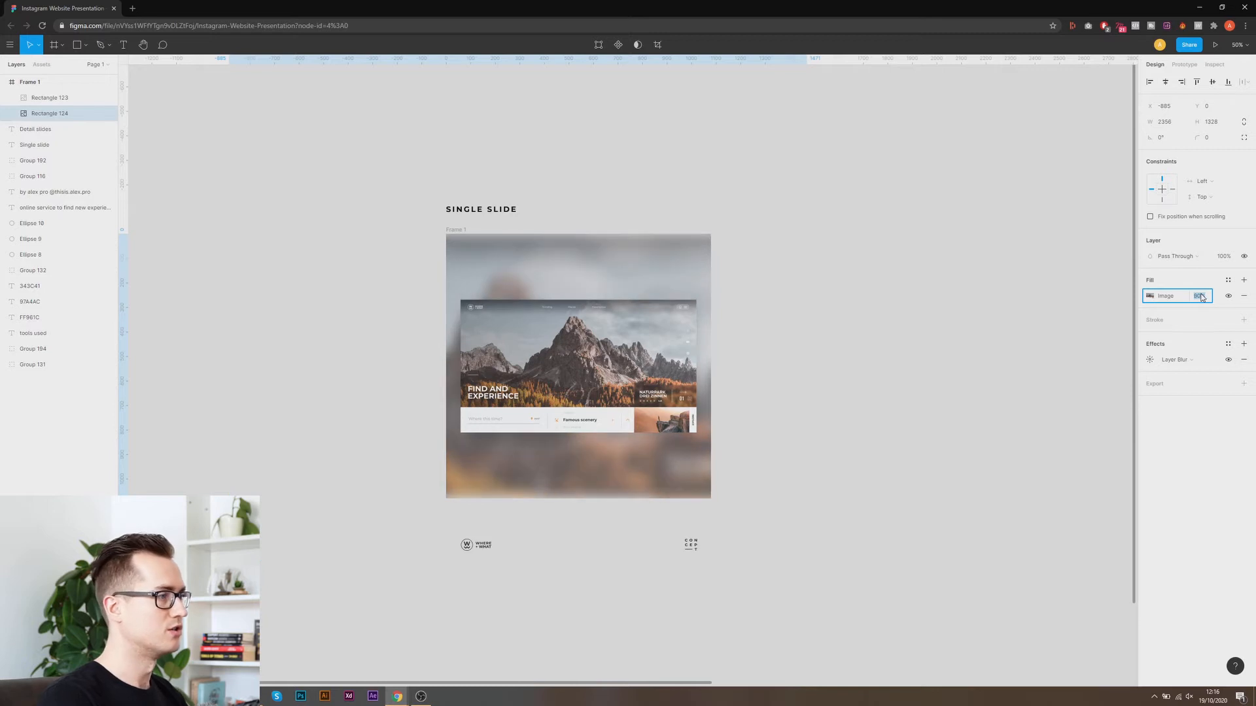
pyautogui.hotkey('shift', 'Down')
pyautogui.hotkey('shift', 'Down')
pyautogui.hotkey('shift', 'Down')
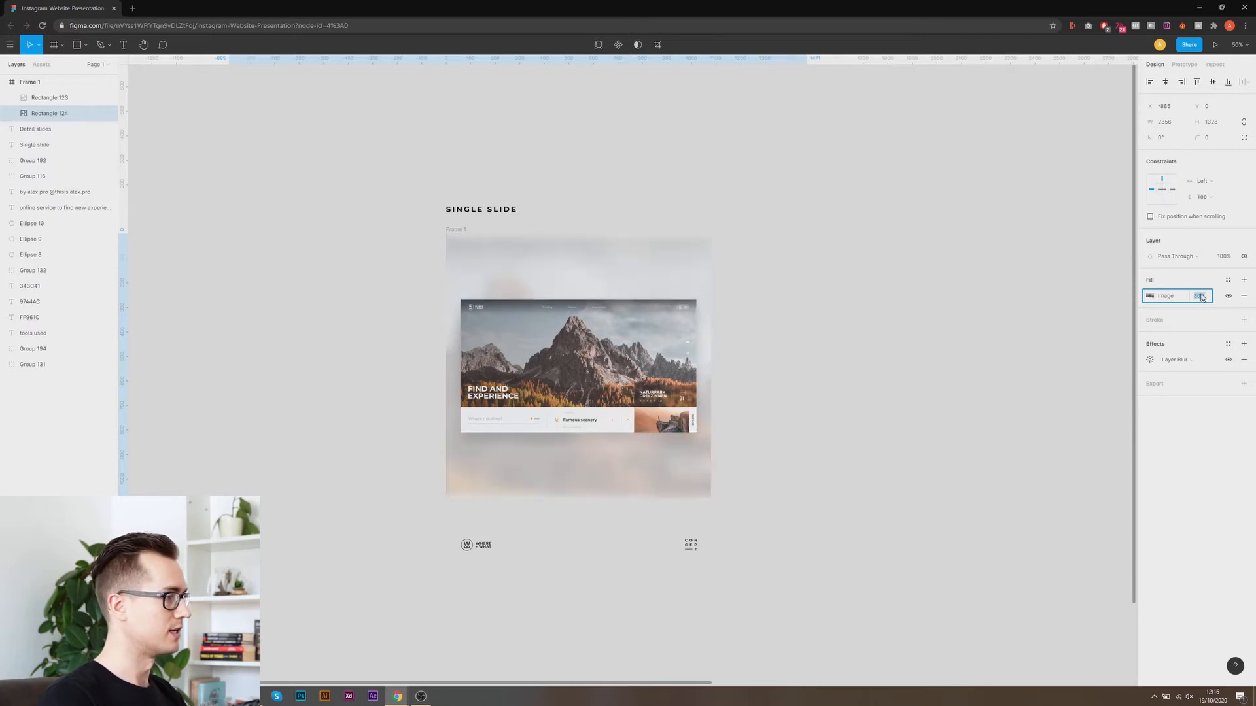
pyautogui.hotkey('shift', 'Down')
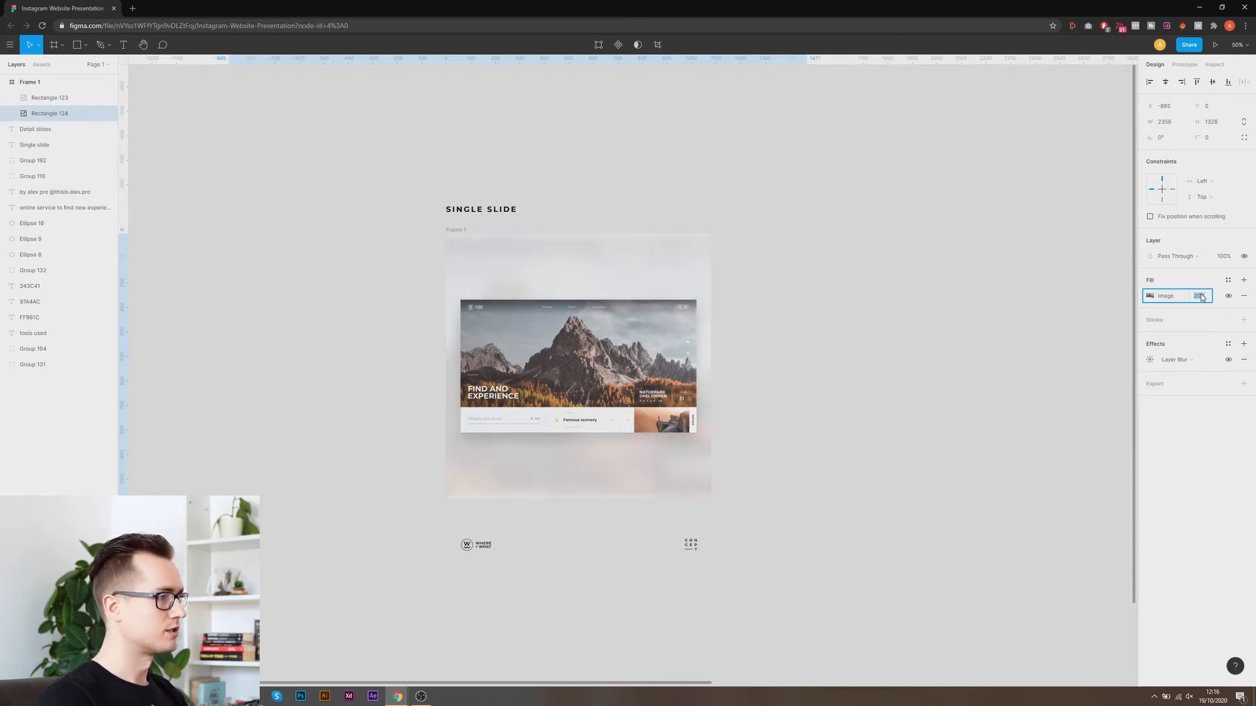
pyautogui.hotkey('shift', 'Up')
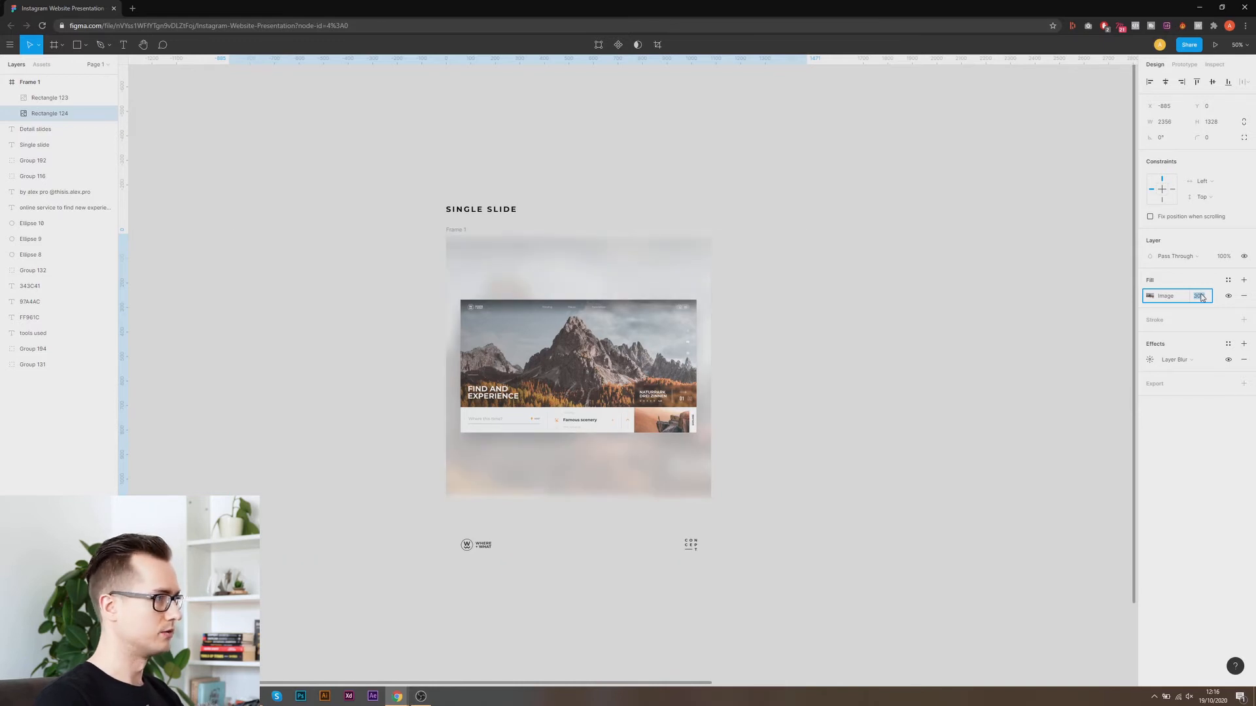
pyautogui.hotkey('shift', 'Down')
pyautogui.hotkey('shift', 'Up')
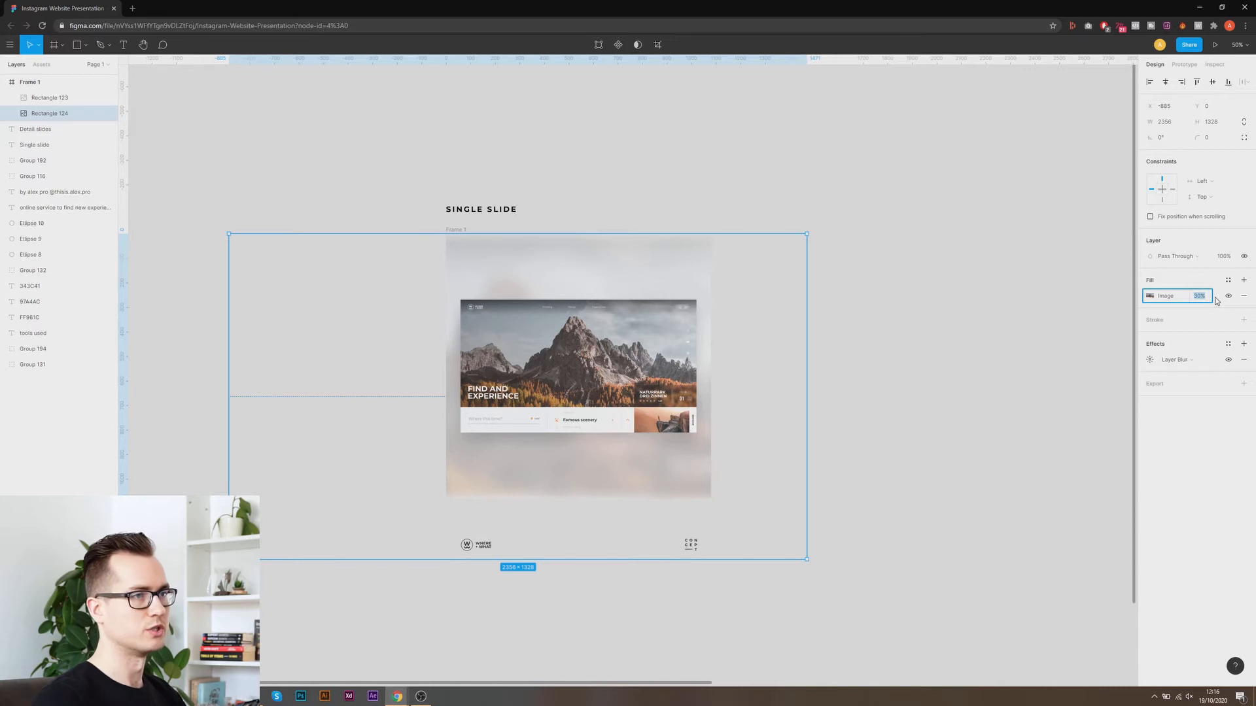
pyautogui.click(1203, 307)
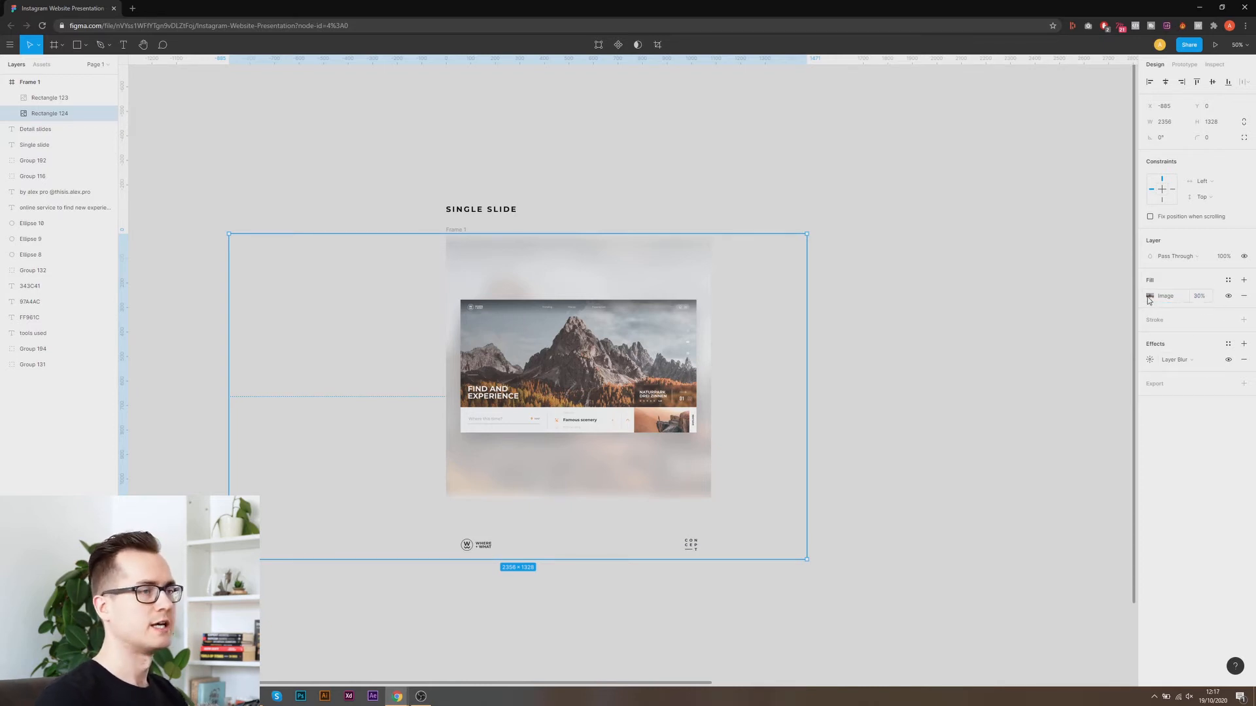
# Increase the saturation of the background copy's image fill.
pyautogui.click(1152, 299)
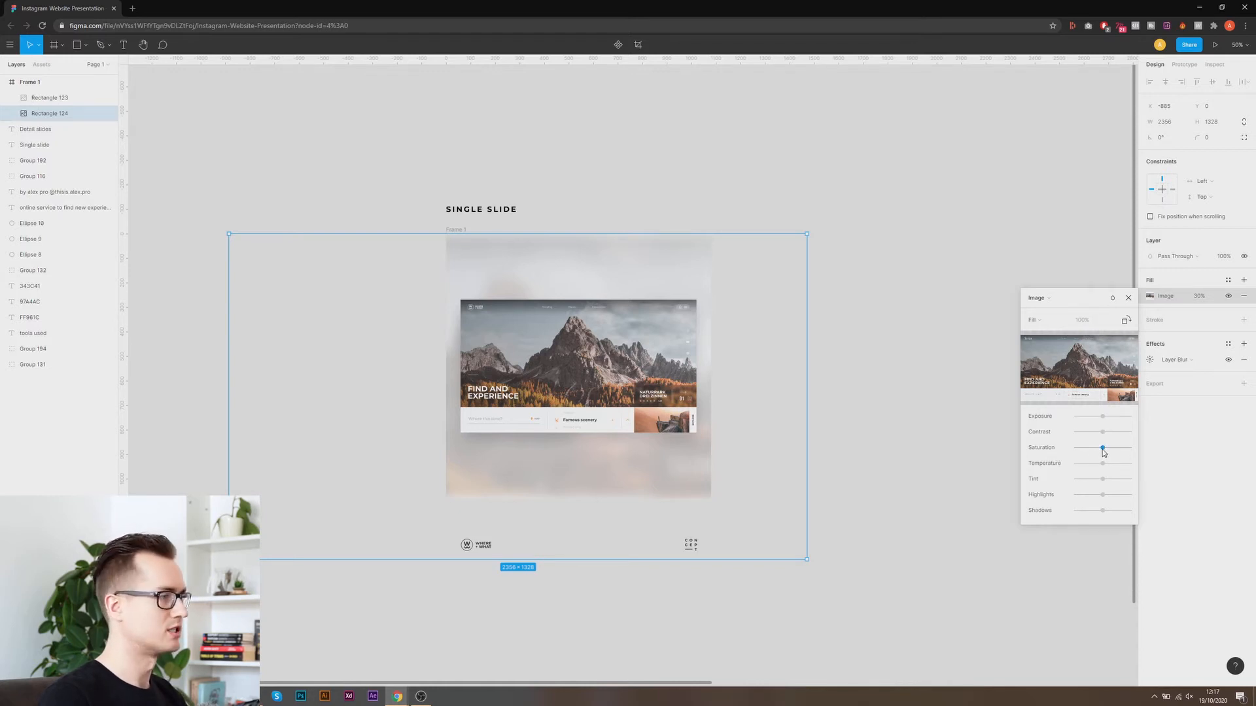
pyautogui.moveTo(1118, 451); pyautogui.dragTo(1124, 453)
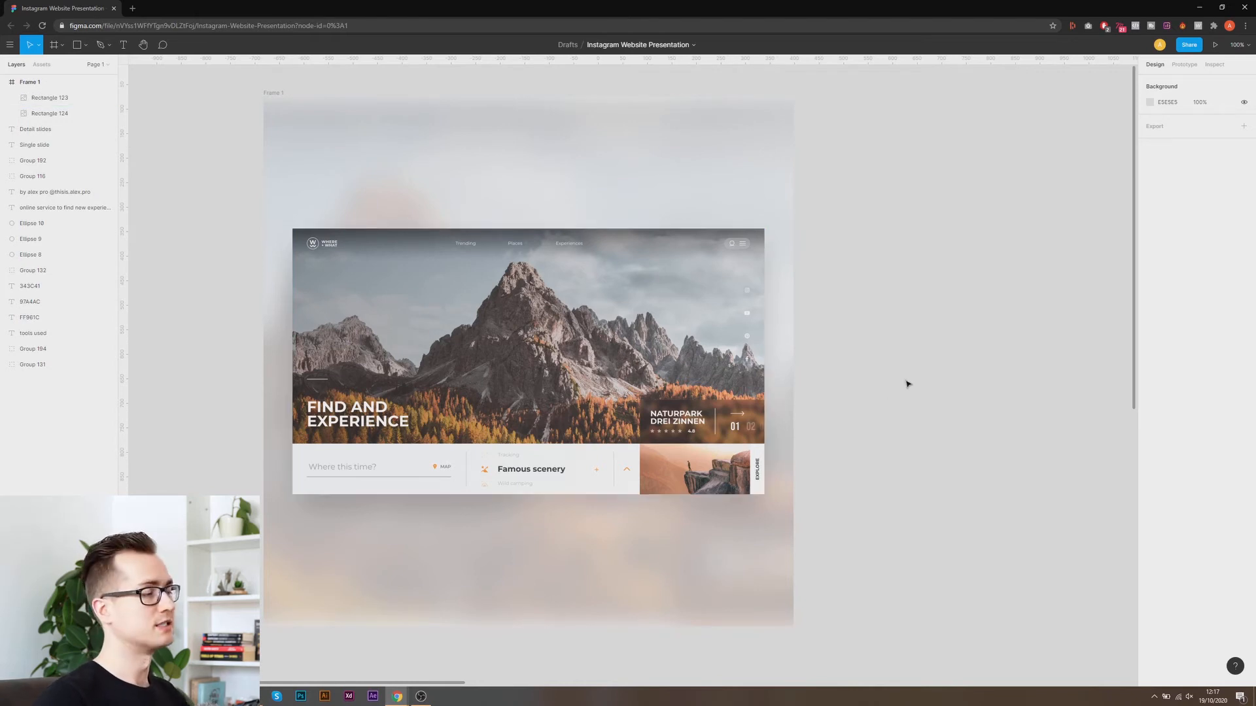
# Strengthen the foreground website image's drop shadow by setting its opacity to 29%.
pyautogui.click(475, 511)
pyautogui.click(610, 376)
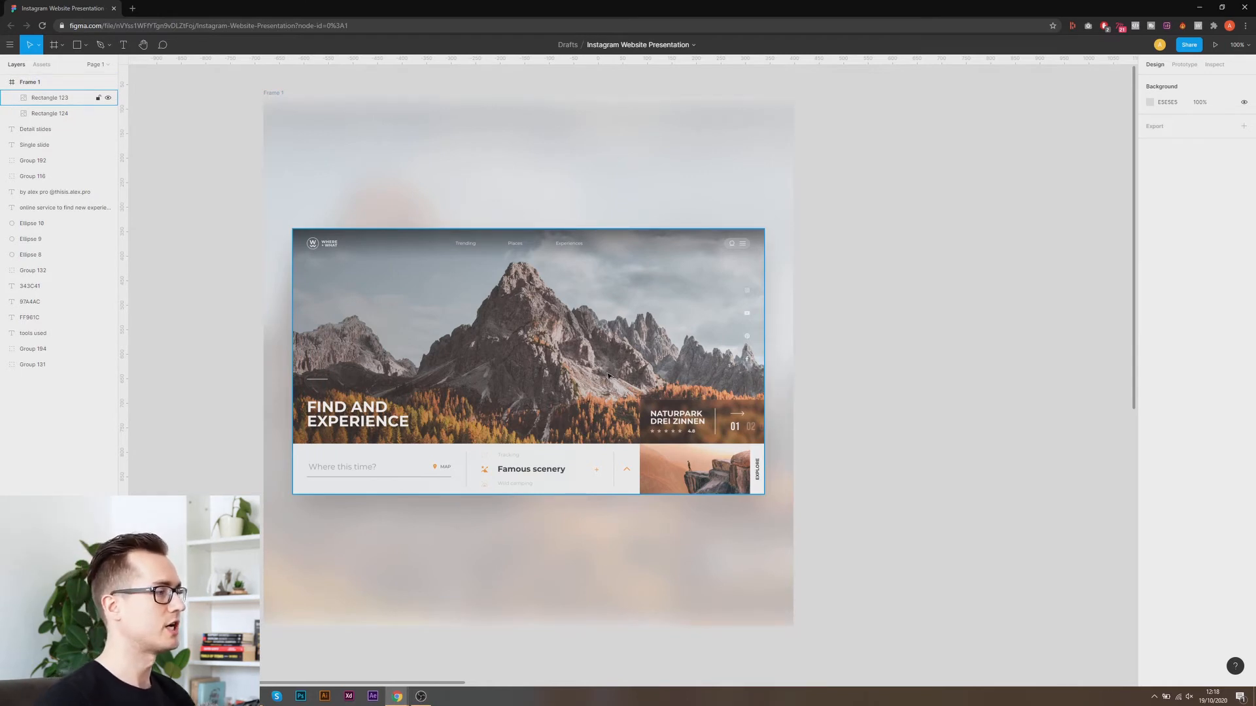
pyautogui.click(577, 355)
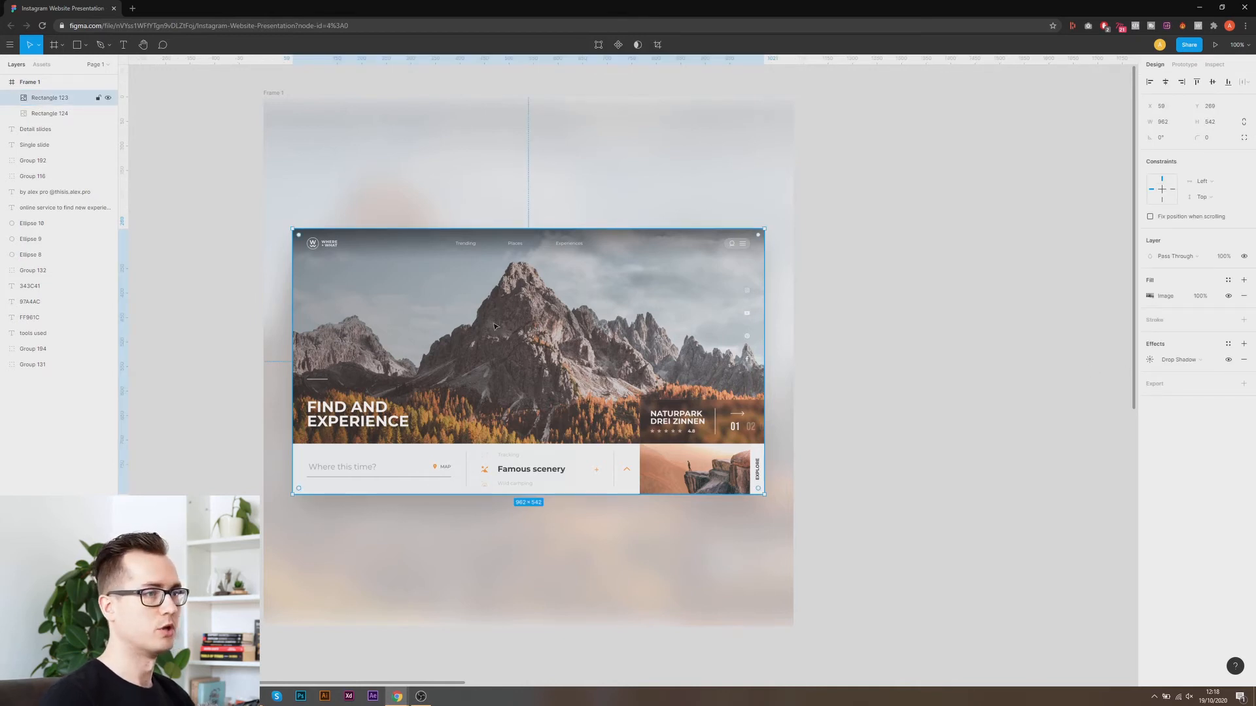
pyautogui.click(1150, 361)
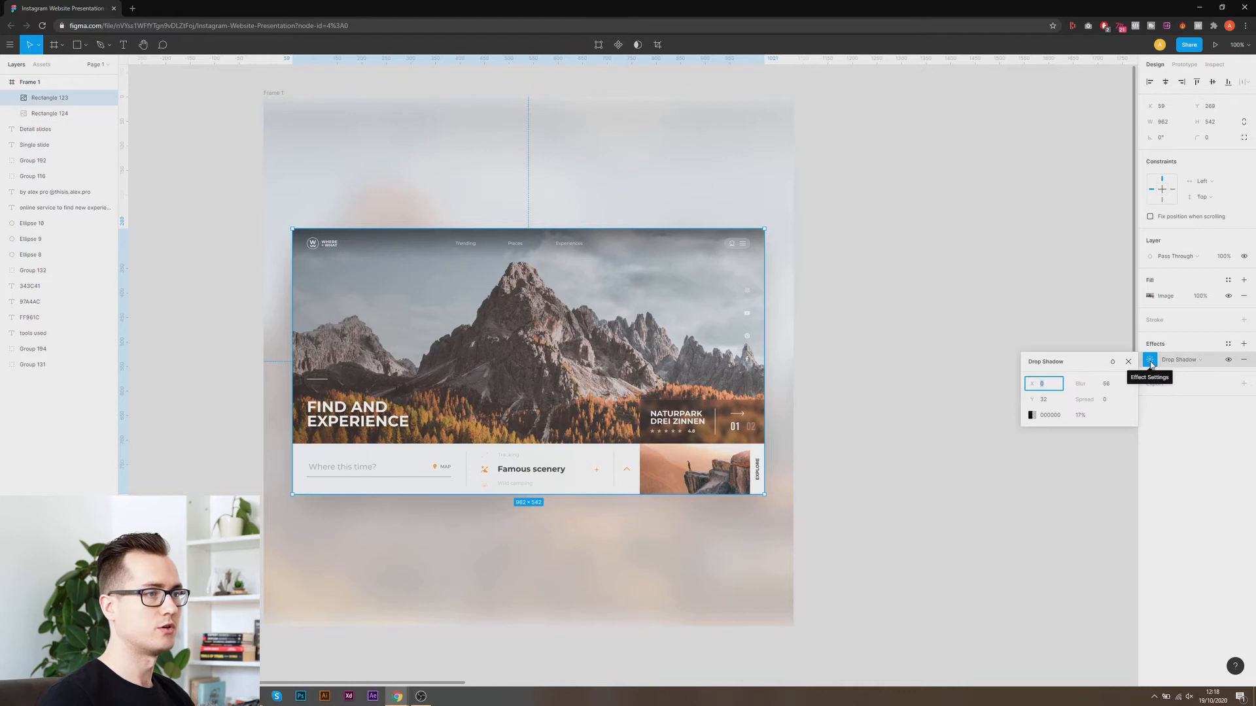
pyautogui.click(1078, 415)
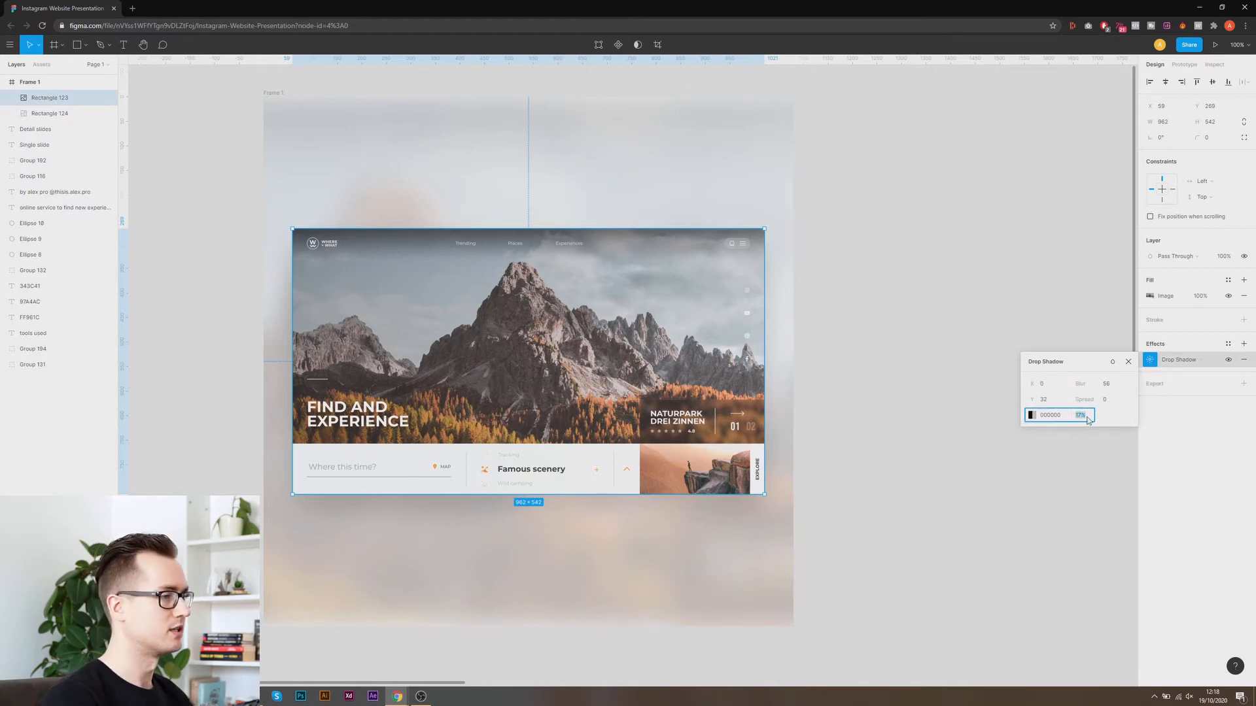
pyautogui.write('29')
pyautogui.press('Return')
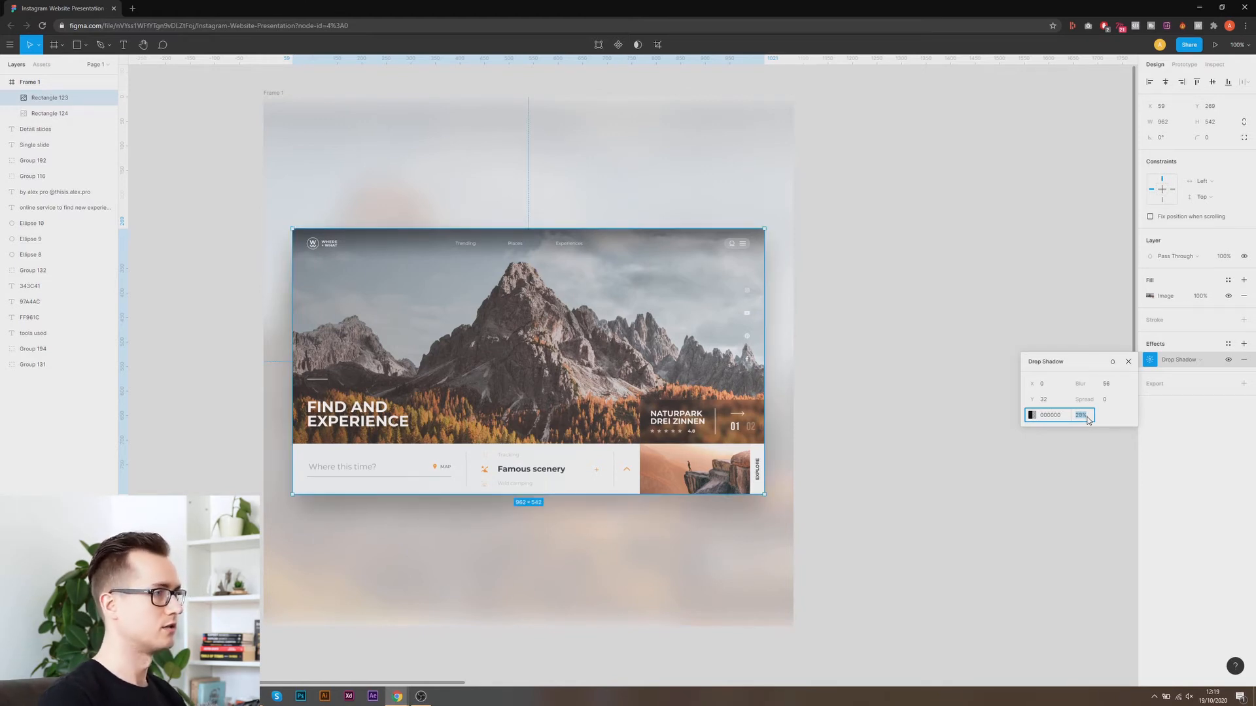
pyautogui.click(954, 348)
pyautogui.hotkey('ctrl', '-')
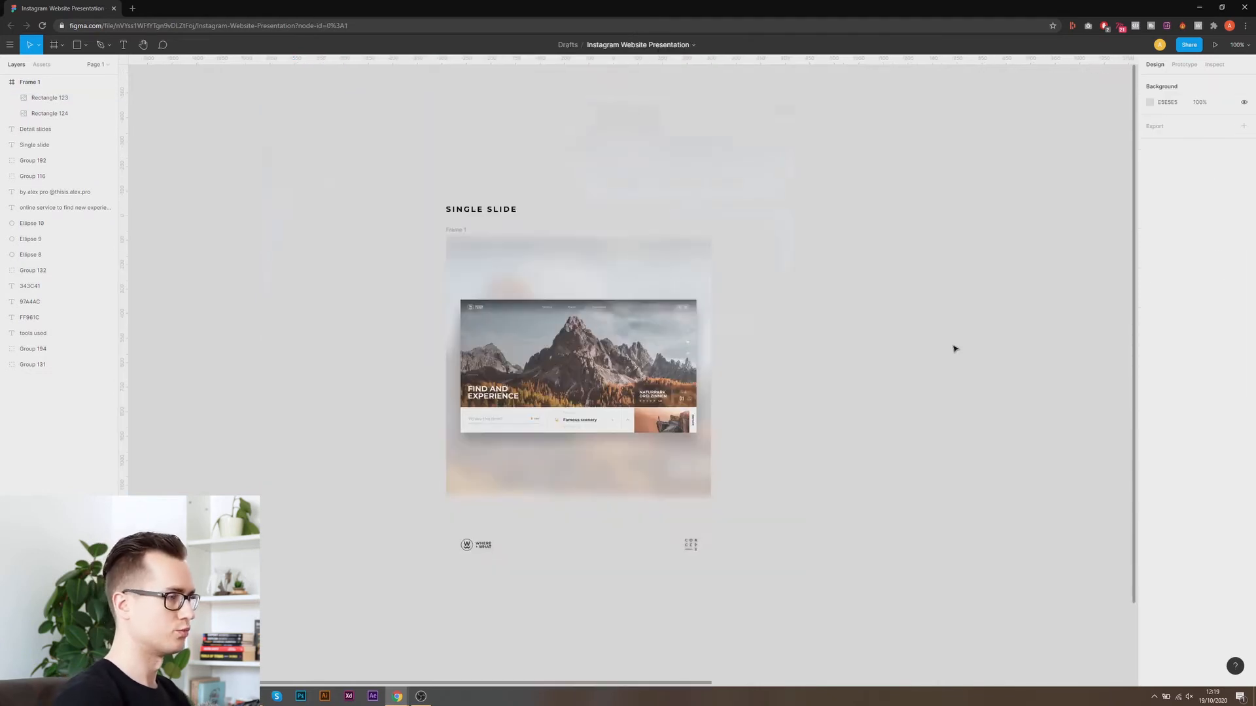
pyautogui.click(520, 456)
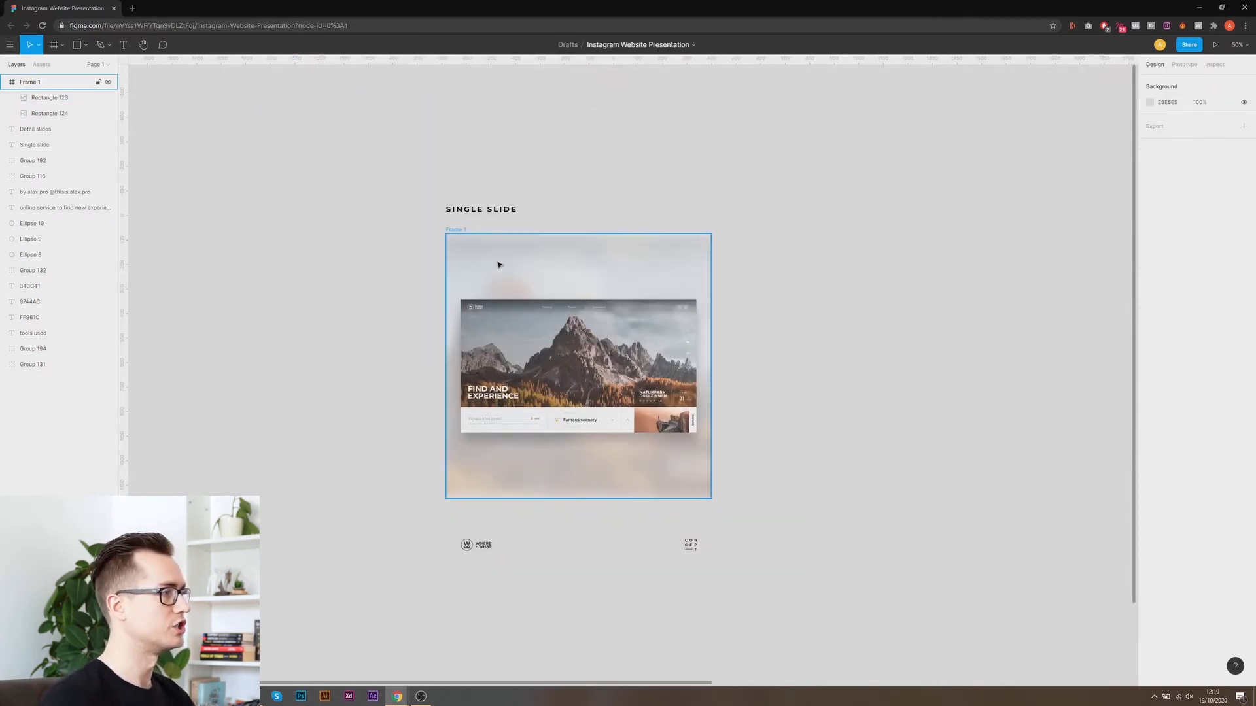
pyautogui.click(823, 355)
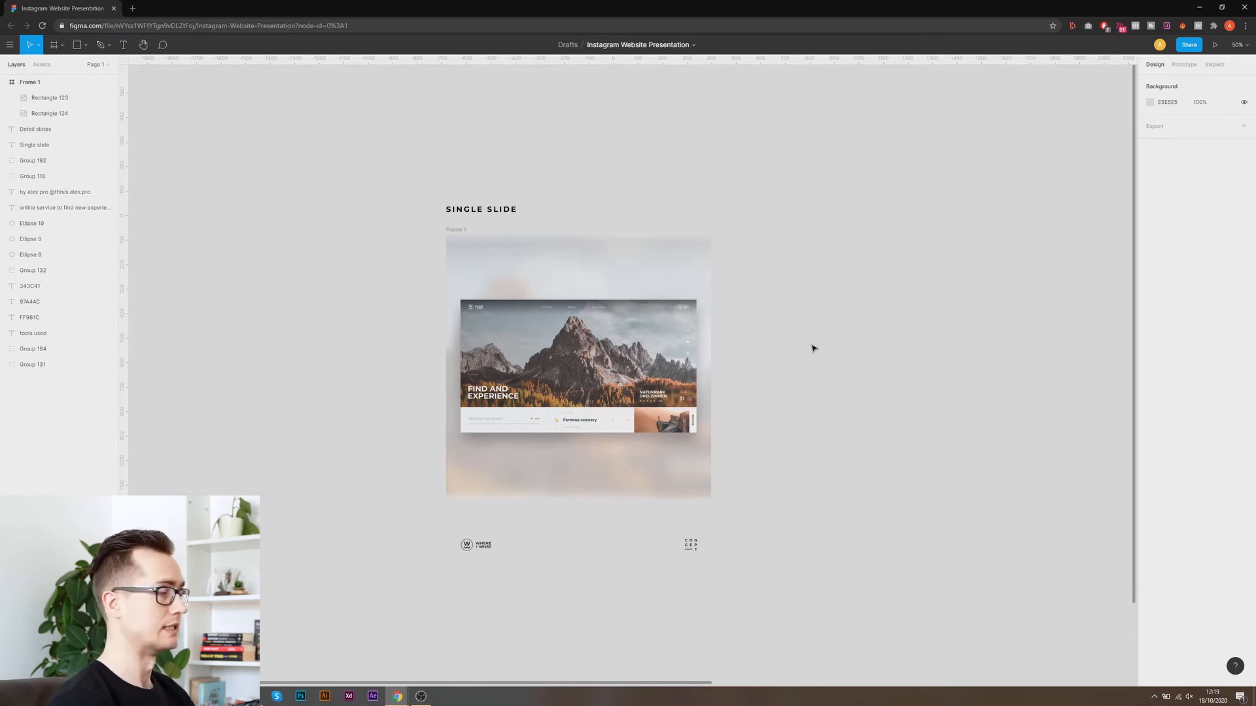
pyautogui.hscroll(-2, 884, 292)
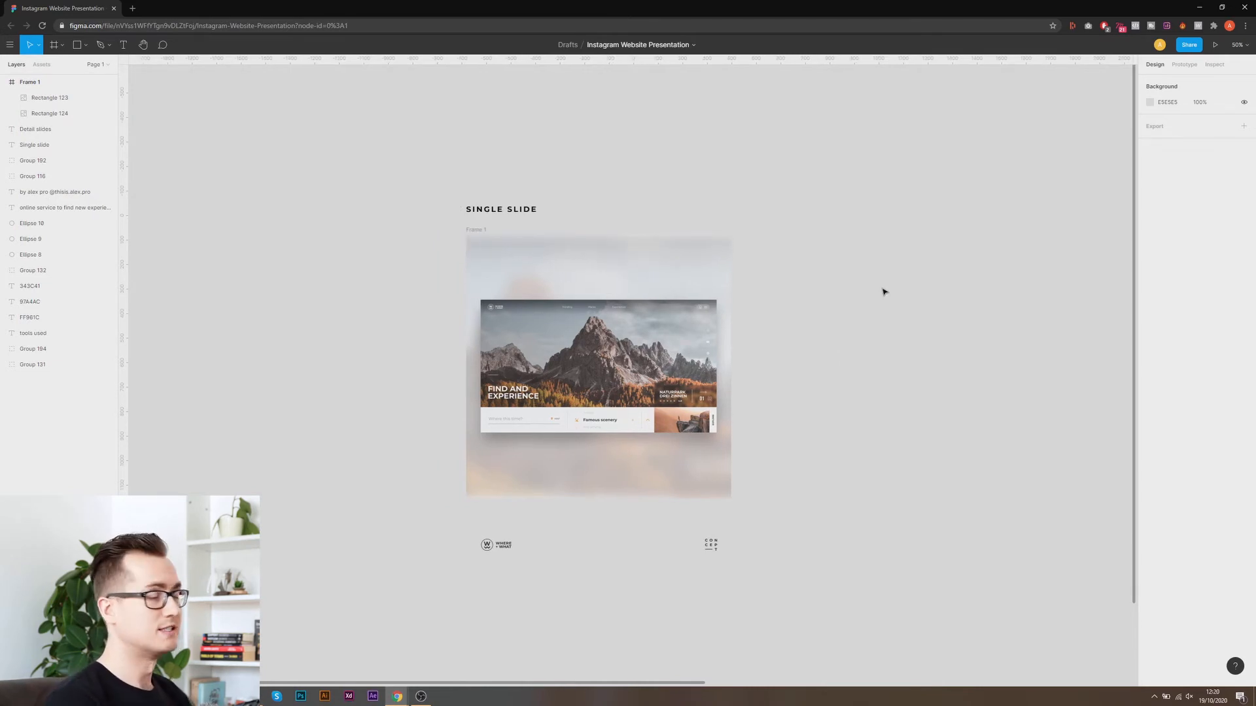
# Round the foreground website image's corners with a corner radius of 18.
pyautogui.hotkey('shift', '0')
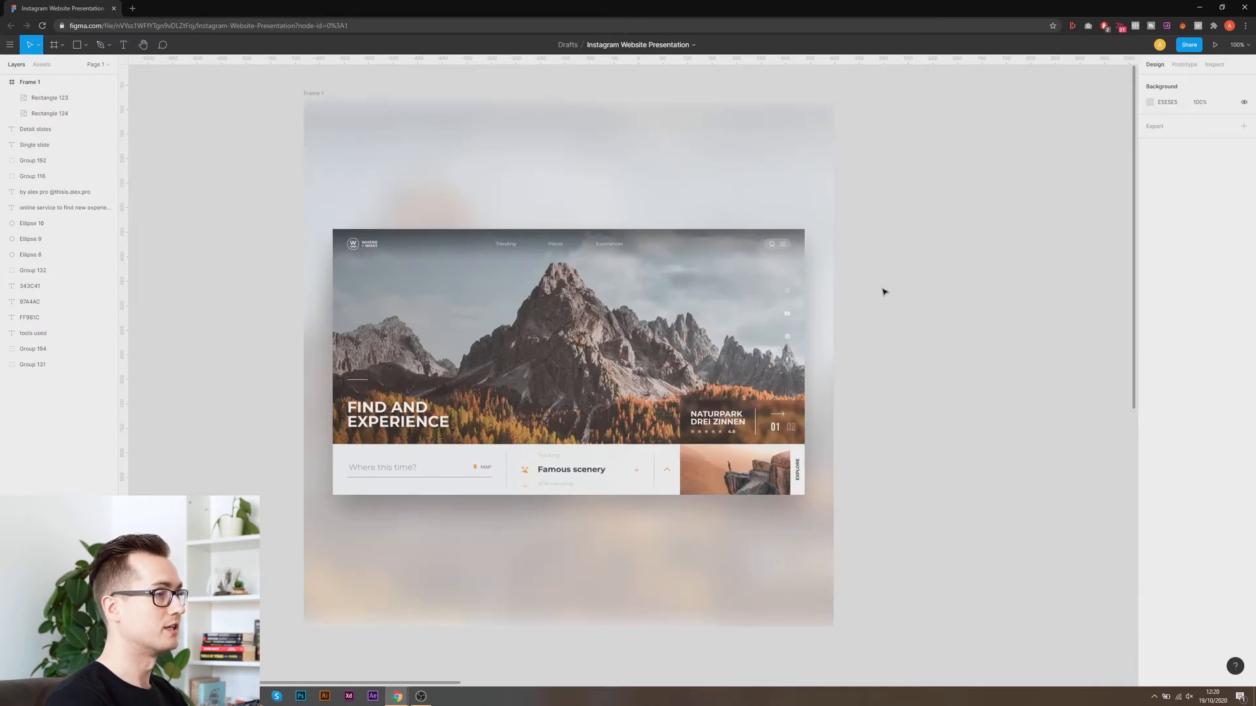
pyautogui.click(609, 300)
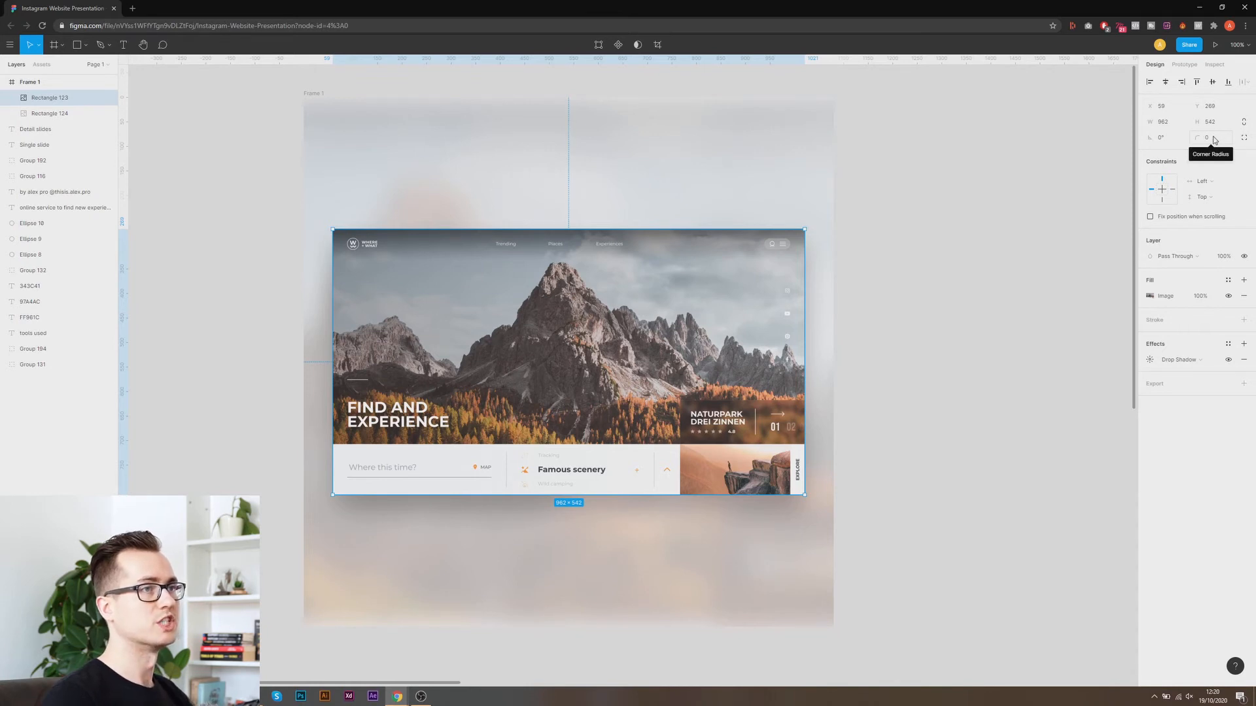
pyautogui.moveTo(1197, 138); pyautogui.dragTo(116, 164)
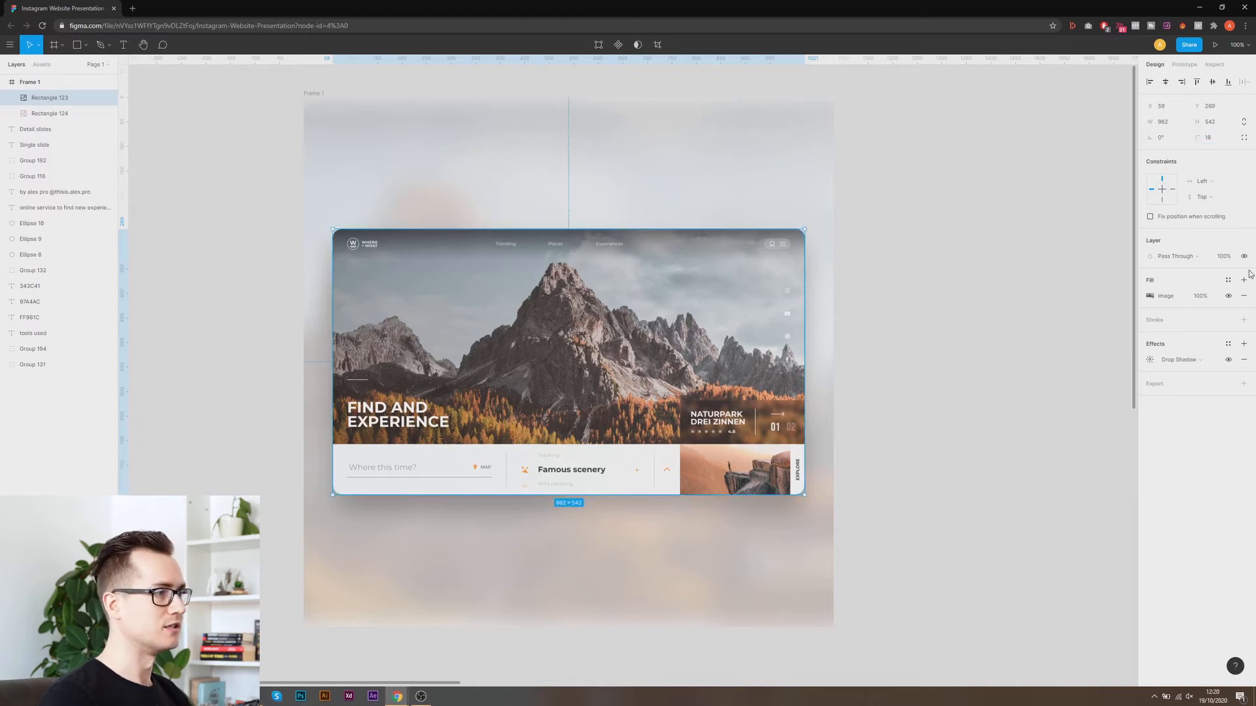
pyautogui.click(956, 230)
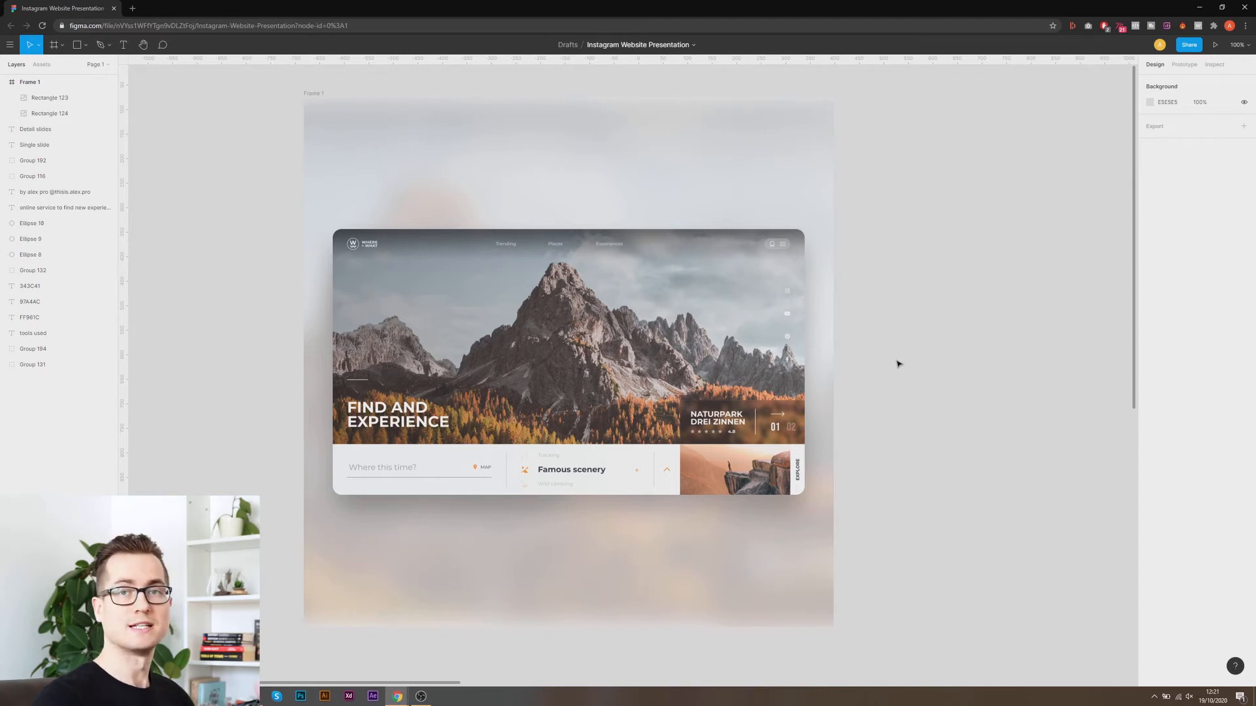
# Add a black stroke outside the foreground website image and thicken it into a device-like border.
pyautogui.click(626, 343)
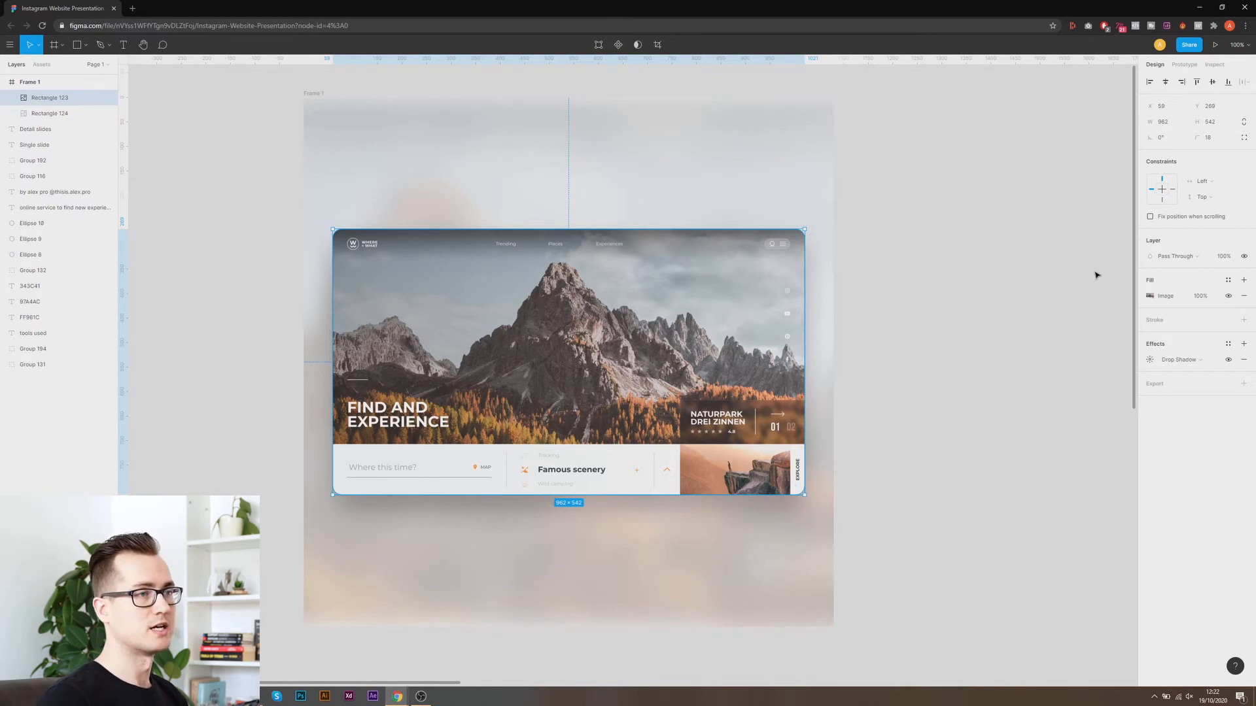
pyautogui.click(1244, 321)
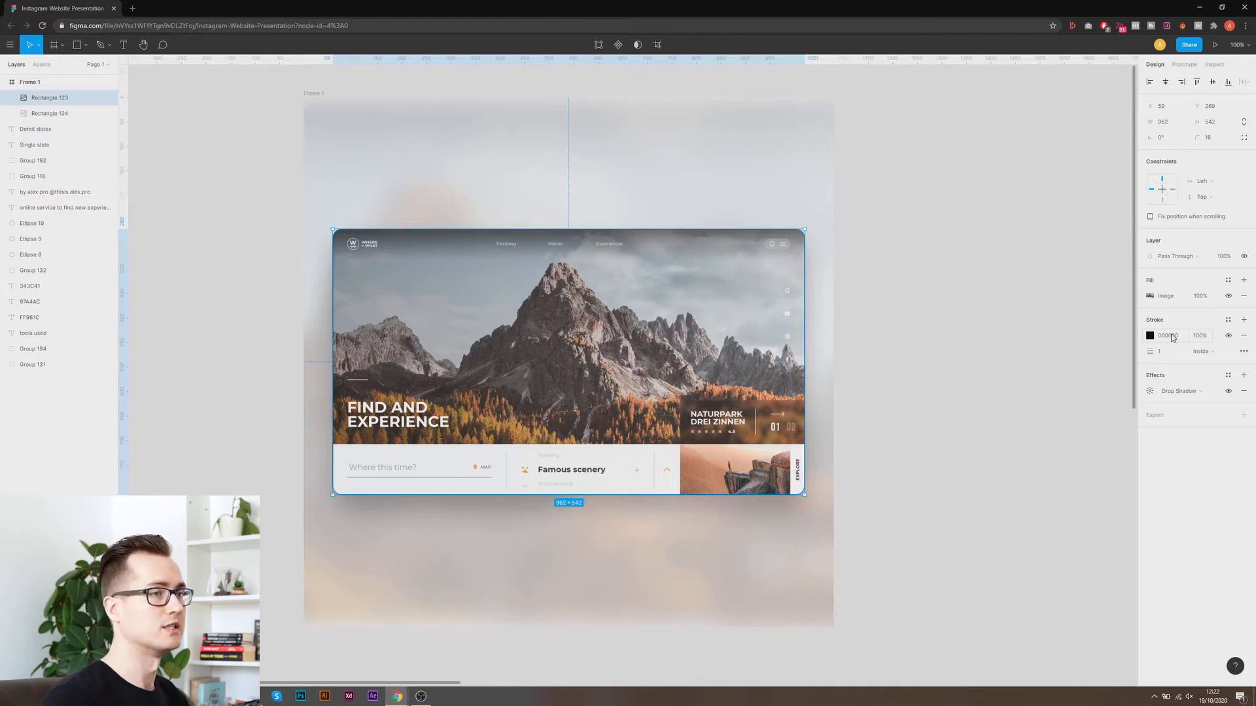
pyautogui.click(1202, 351)
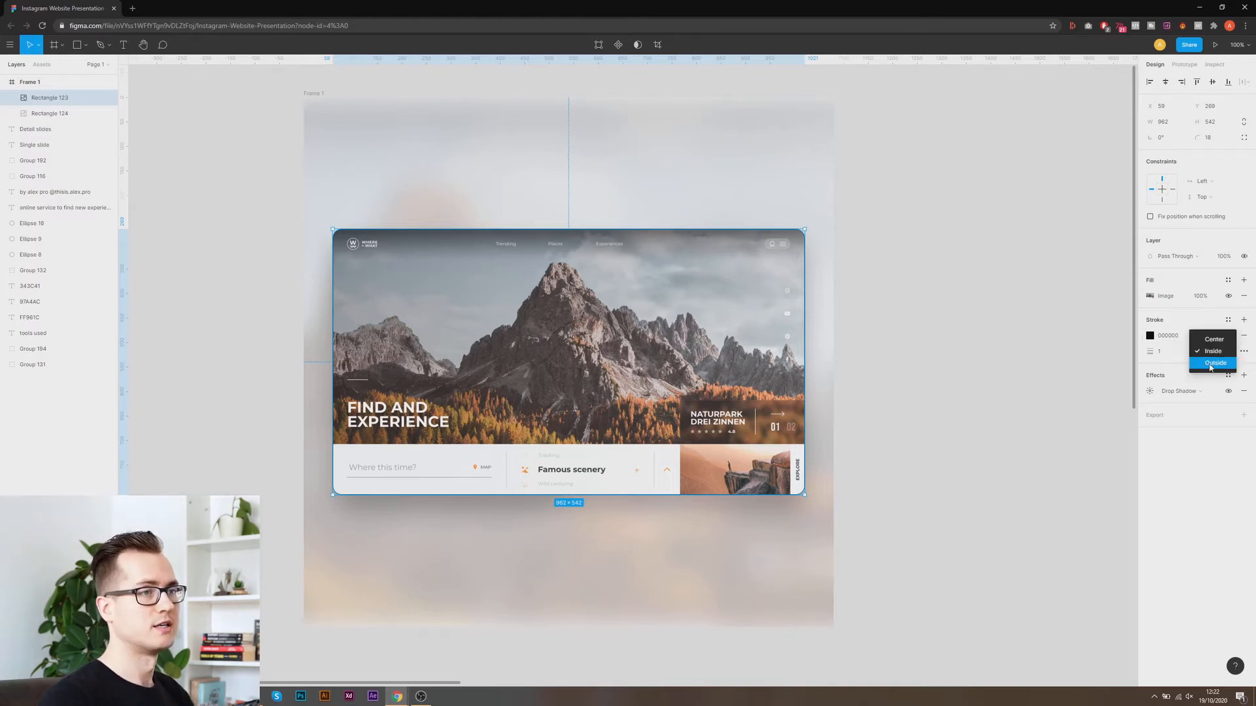
pyautogui.click(1214, 363)
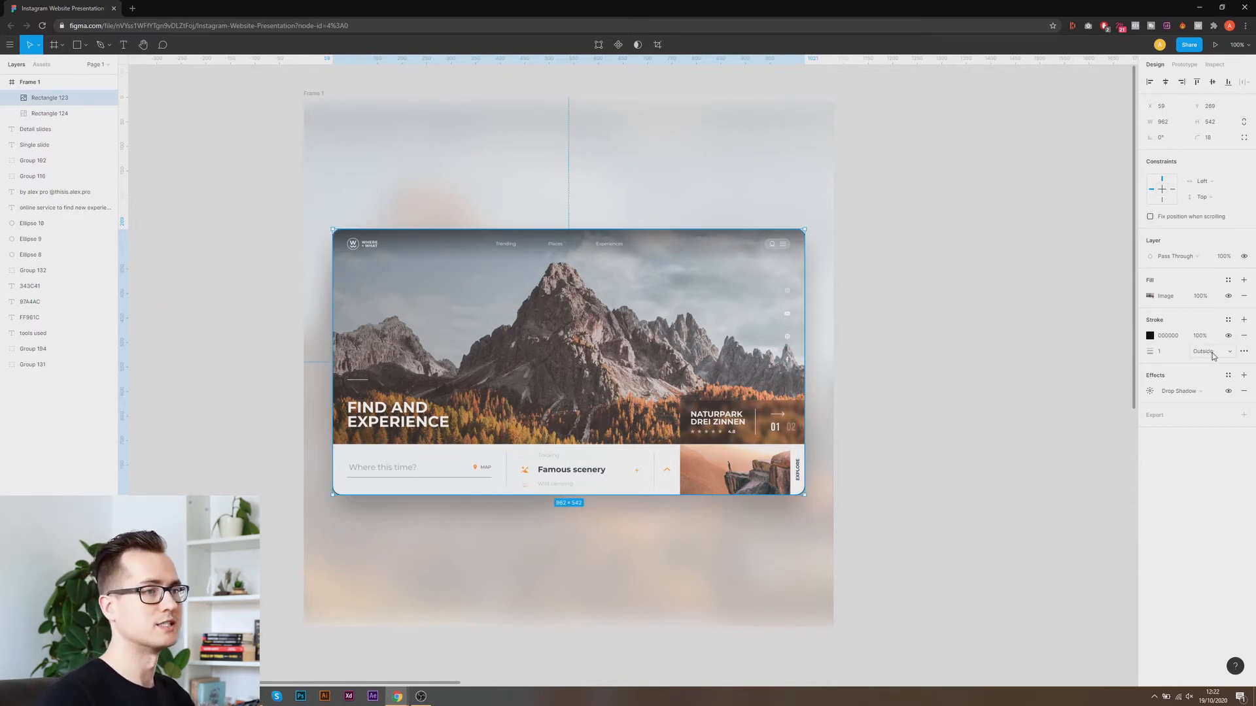
pyautogui.click(1164, 351)
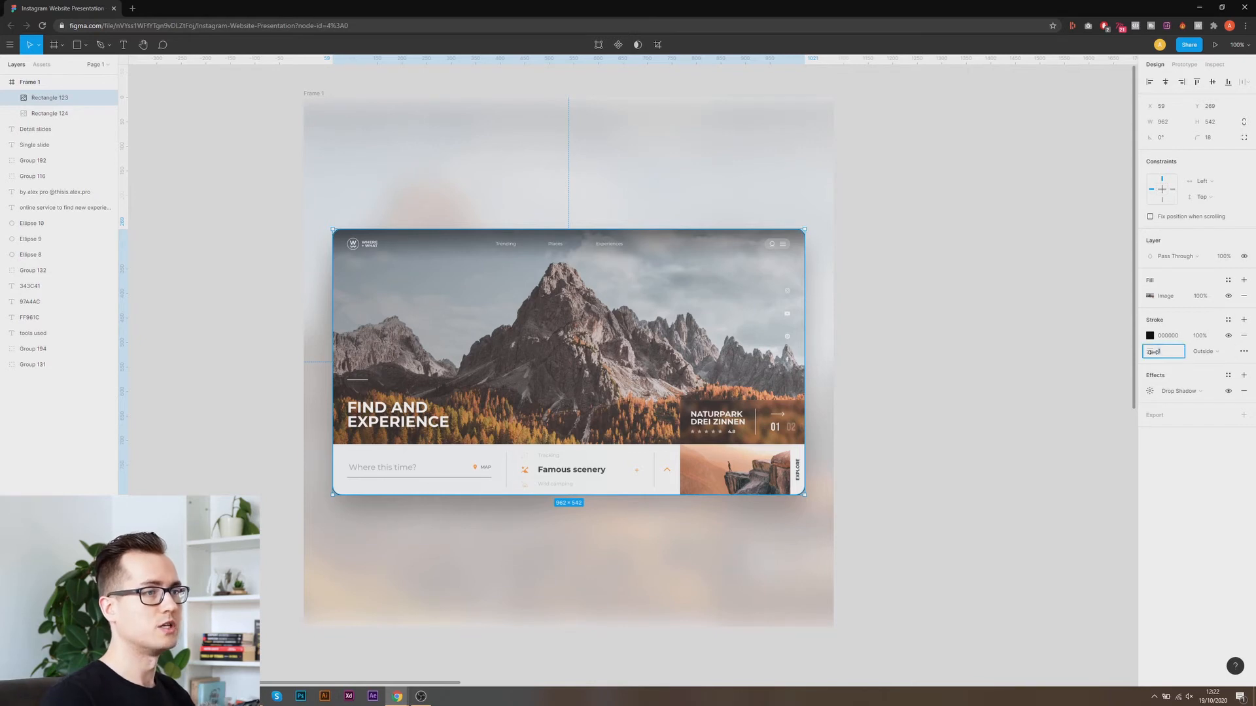
pyautogui.moveTo(1153, 352); pyautogui.dragTo(1160, 354)
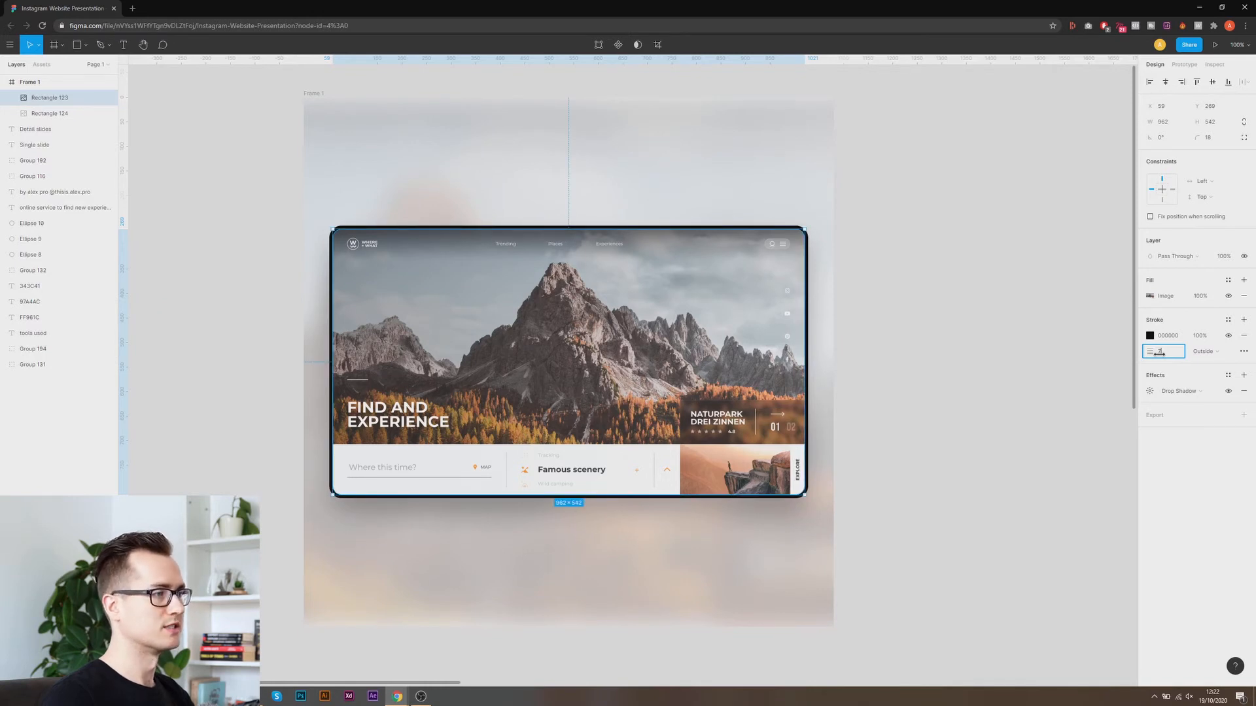
pyautogui.click(944, 363)
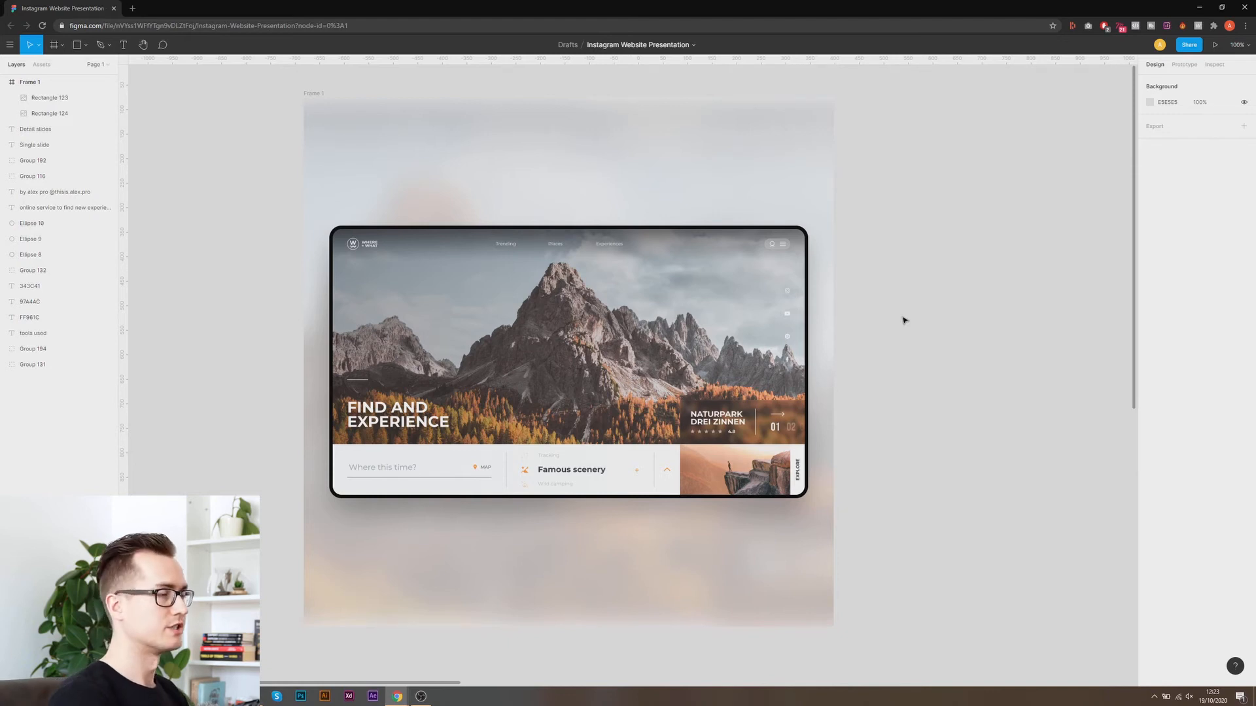
# Draw a rectangle over the foreground website image and fit it to the image edges at 962 × 542.
pyautogui.hotkey('ctrl', '+')
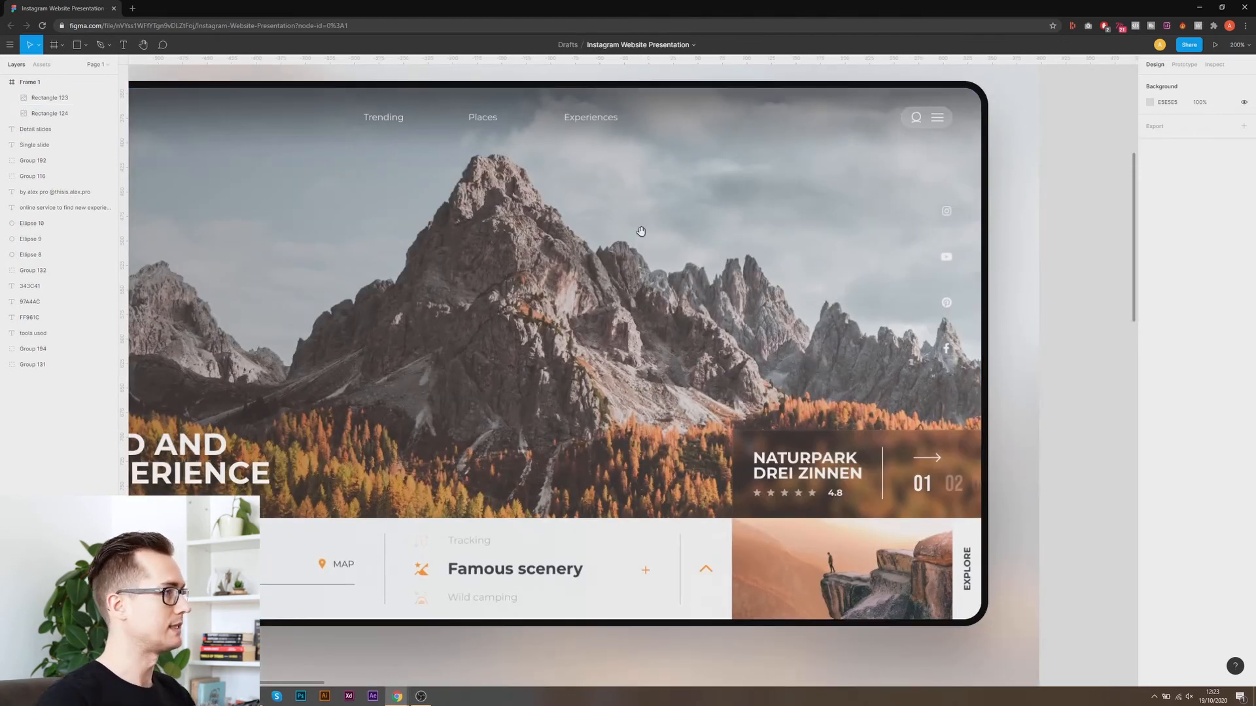
pyautogui.moveTo(588, 242); pyautogui.dragTo(712, 252)
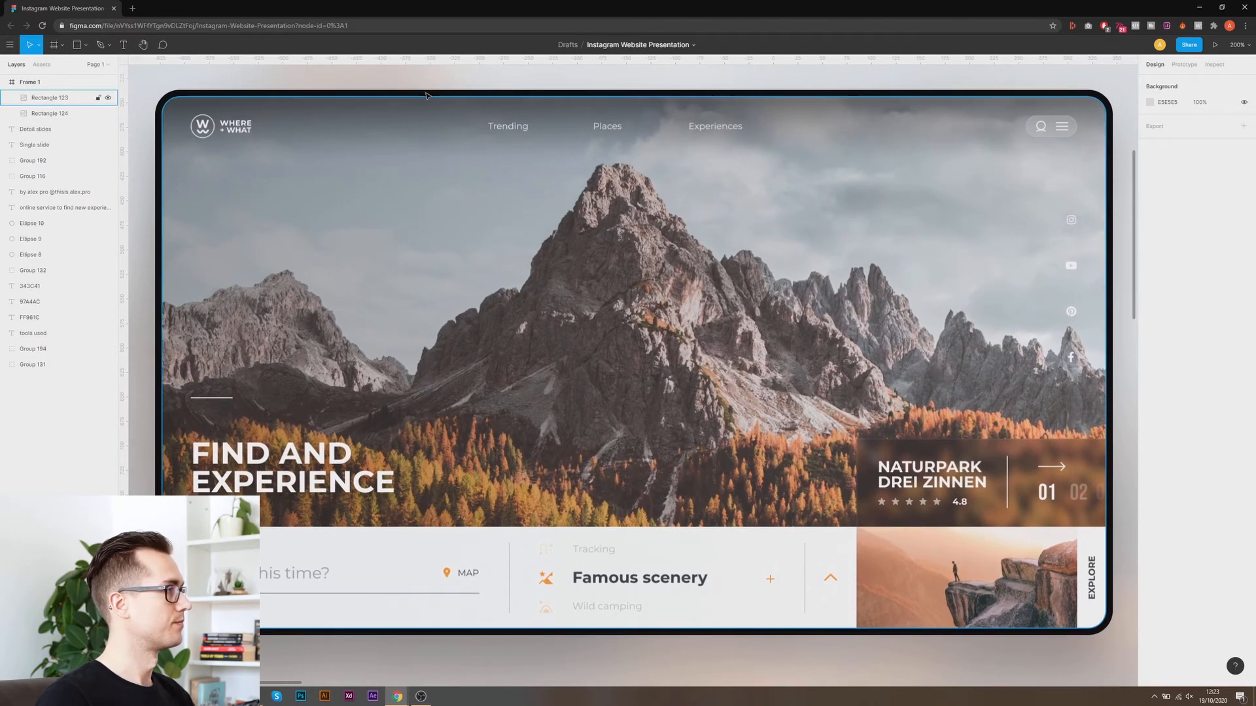
pyautogui.click(77, 44)
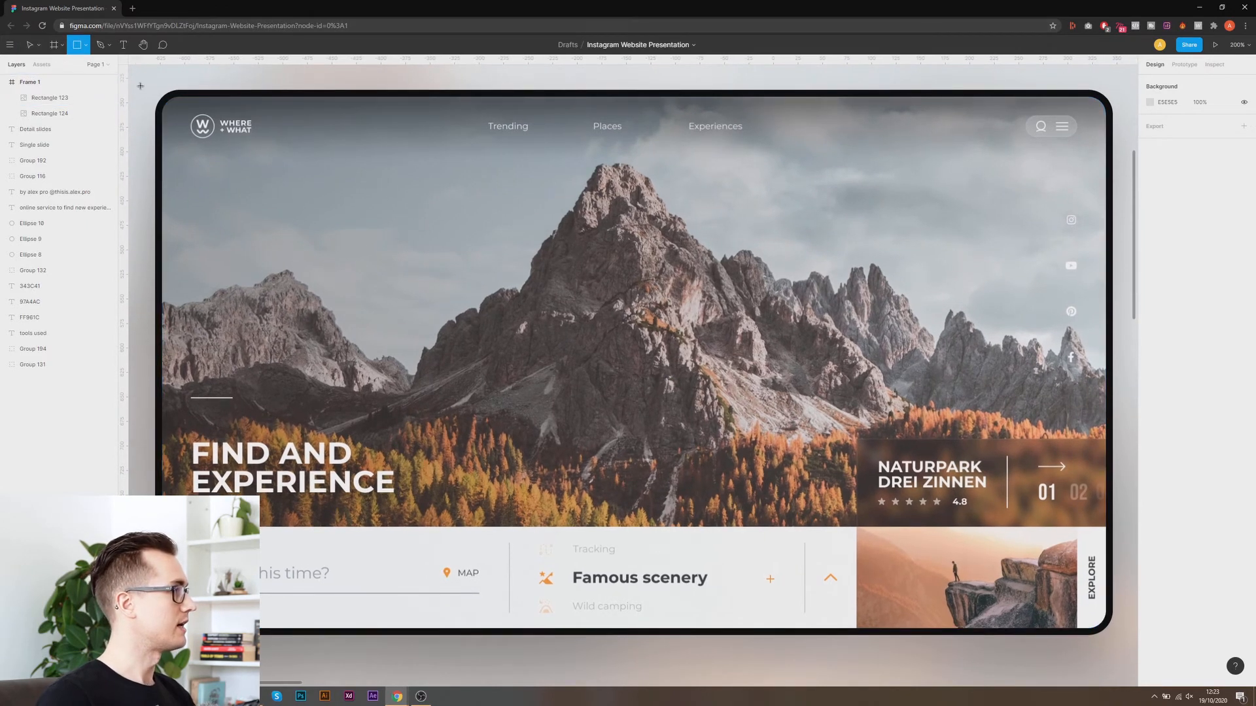
pyautogui.moveTo(163, 95); pyautogui.dragTo(1105, 630)
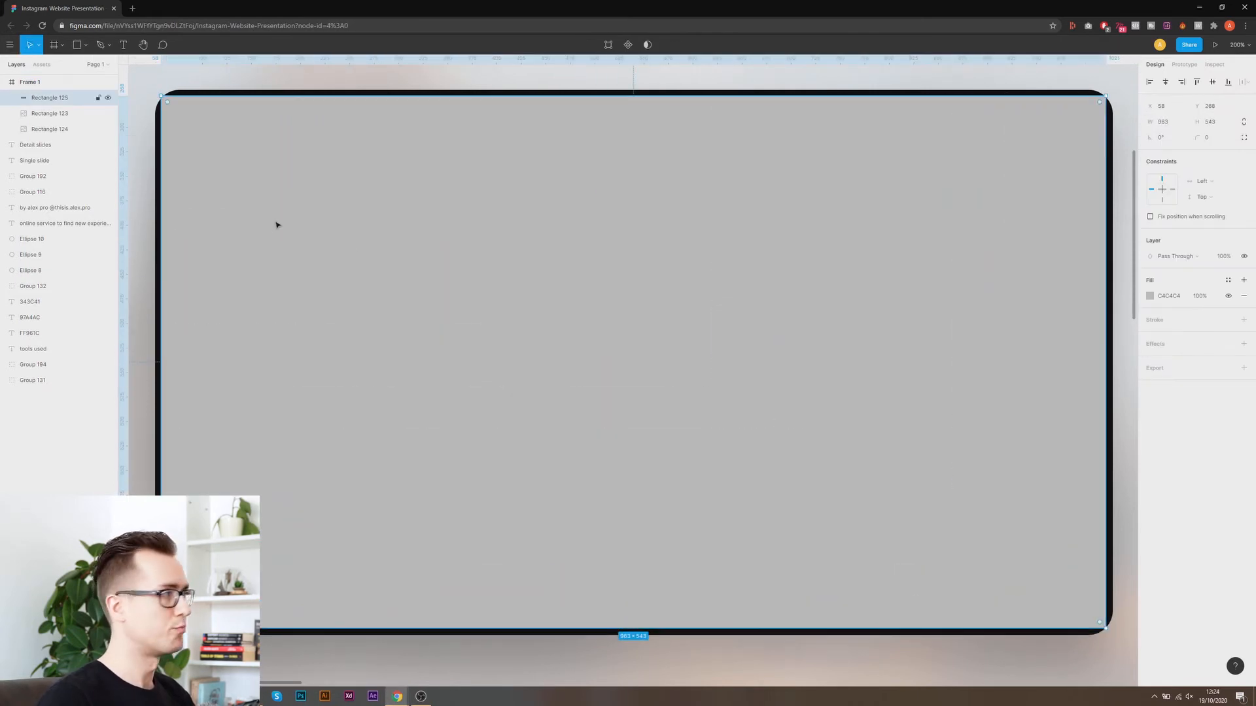
pyautogui.moveTo(161, 232); pyautogui.dragTo(160, 232)
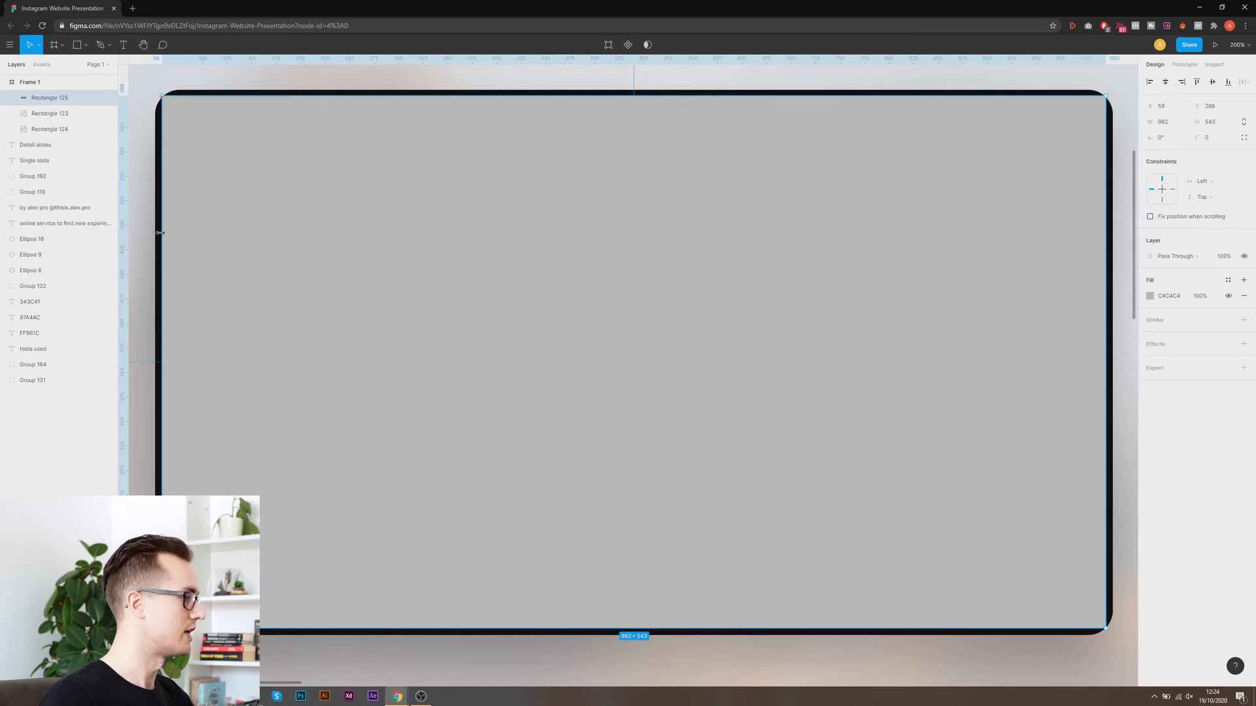
pyautogui.moveTo(374, 96)
pyautogui.mouseDown()
pyautogui.moveTo(373, 141)
pyautogui.moveTo(377, 96)
pyautogui.mouseUp()
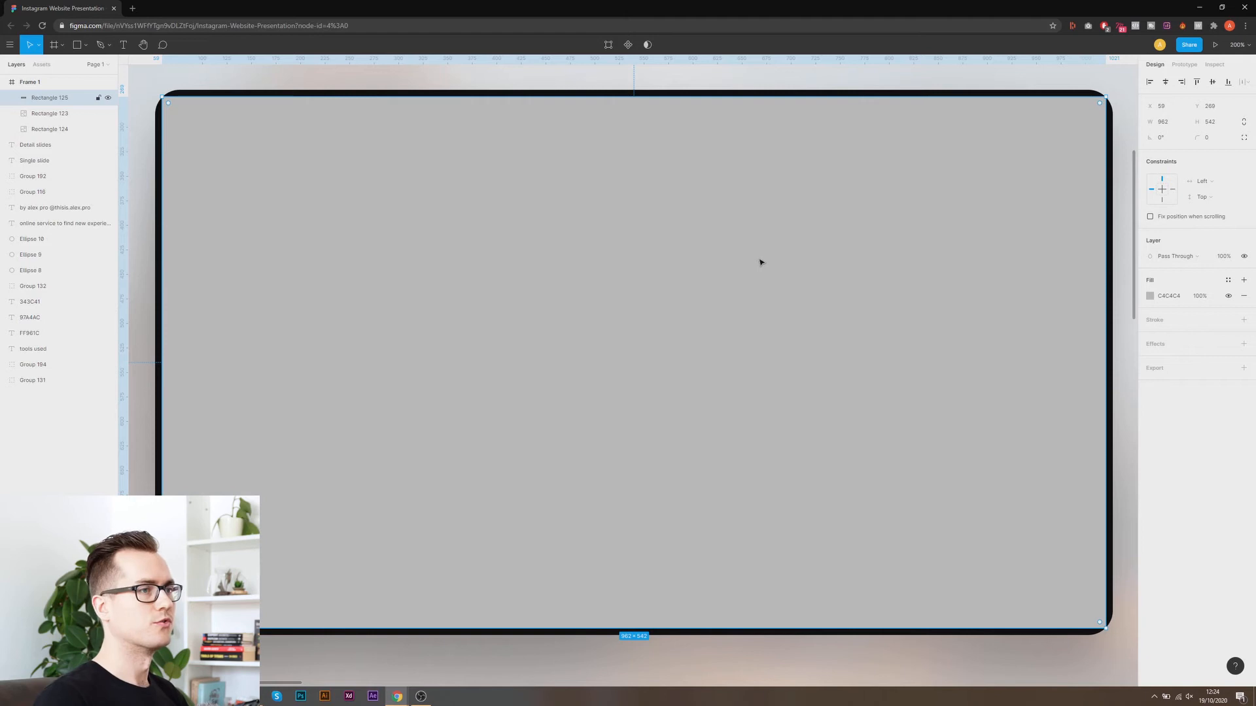
# Remove the new rectangle's fill and give it a white (FFFFFF) stroke aligned outside.
pyautogui.click(1244, 295)
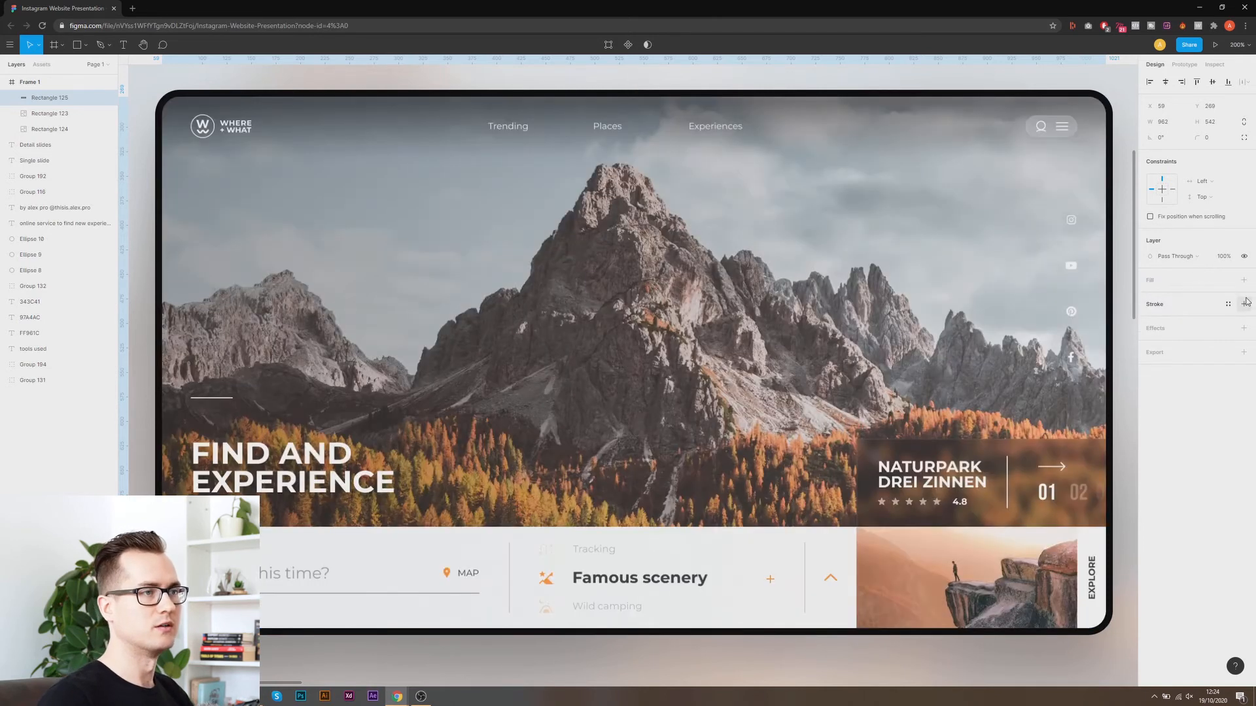
pyautogui.click(1246, 306)
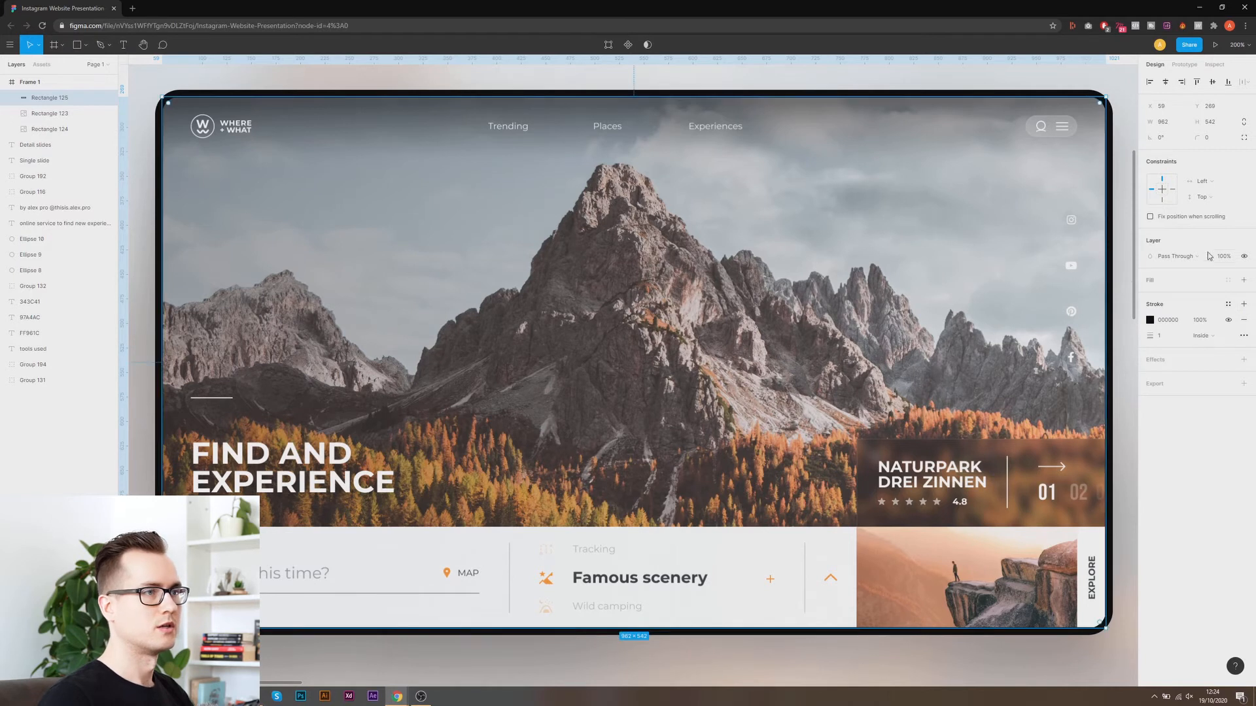
pyautogui.click(1150, 320)
pyautogui.click(1032, 336)
pyautogui.moveTo(1032, 335); pyautogui.dragTo(1012, 325)
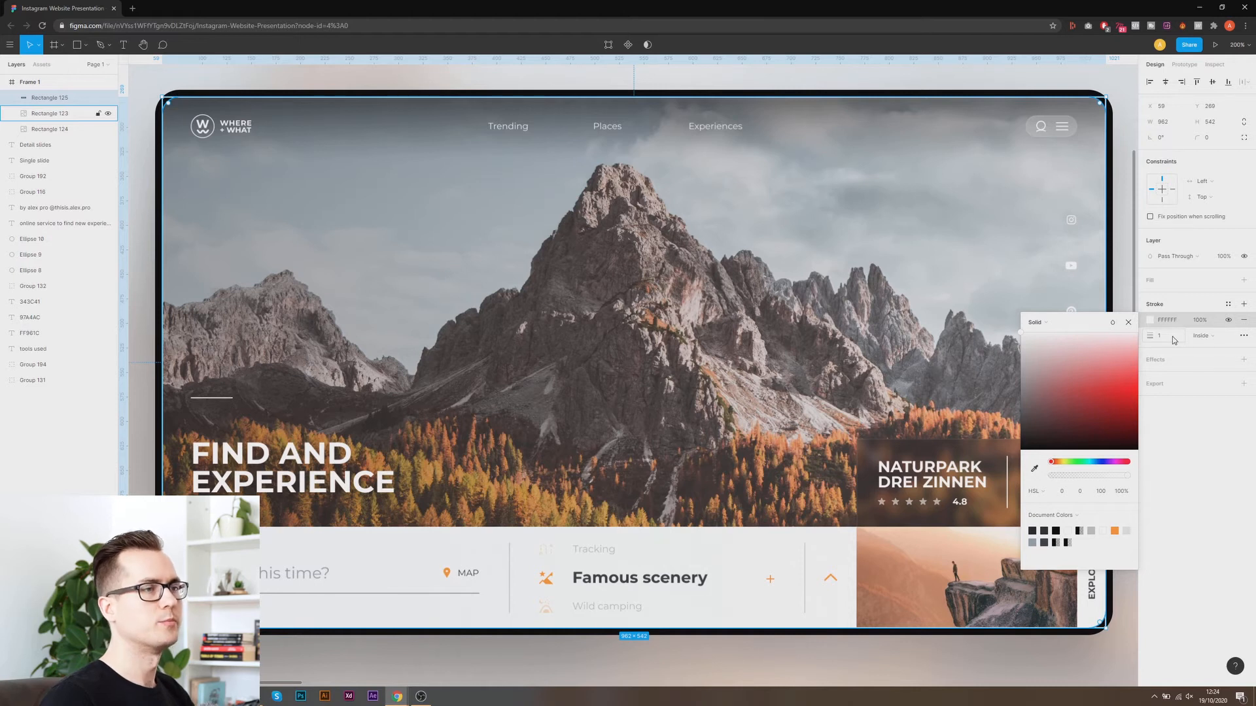
pyautogui.click(1210, 339)
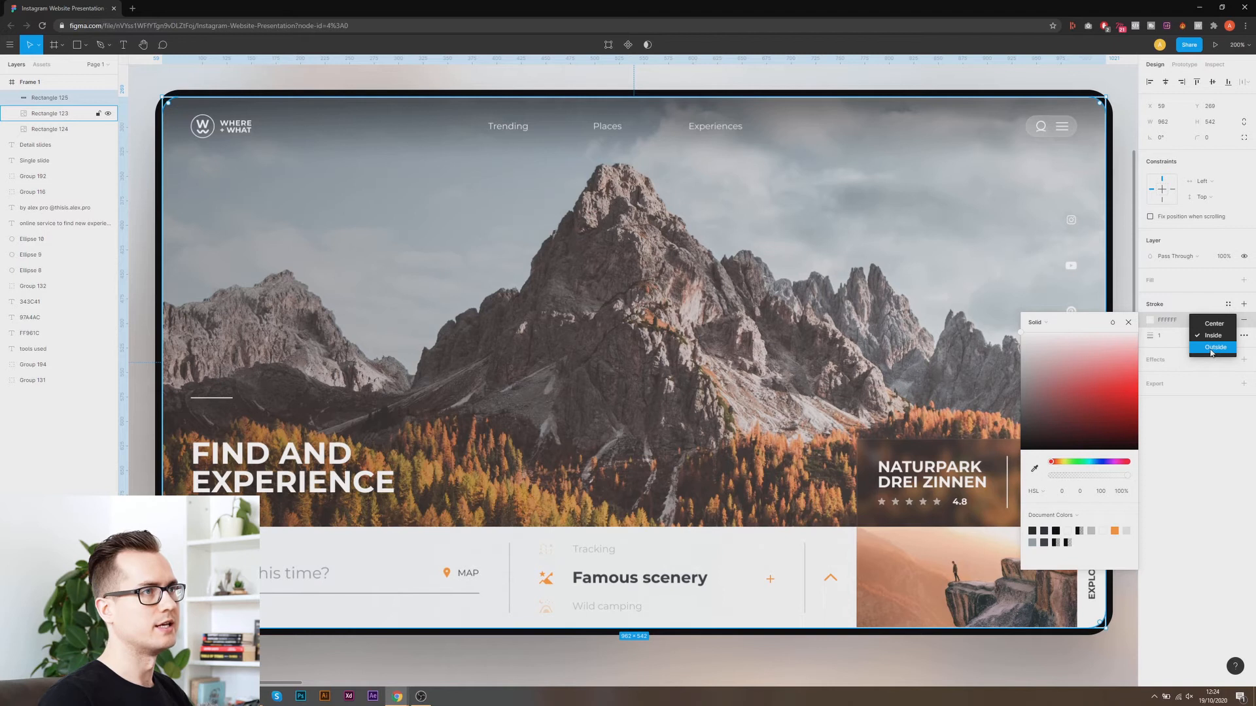
pyautogui.click(1211, 348)
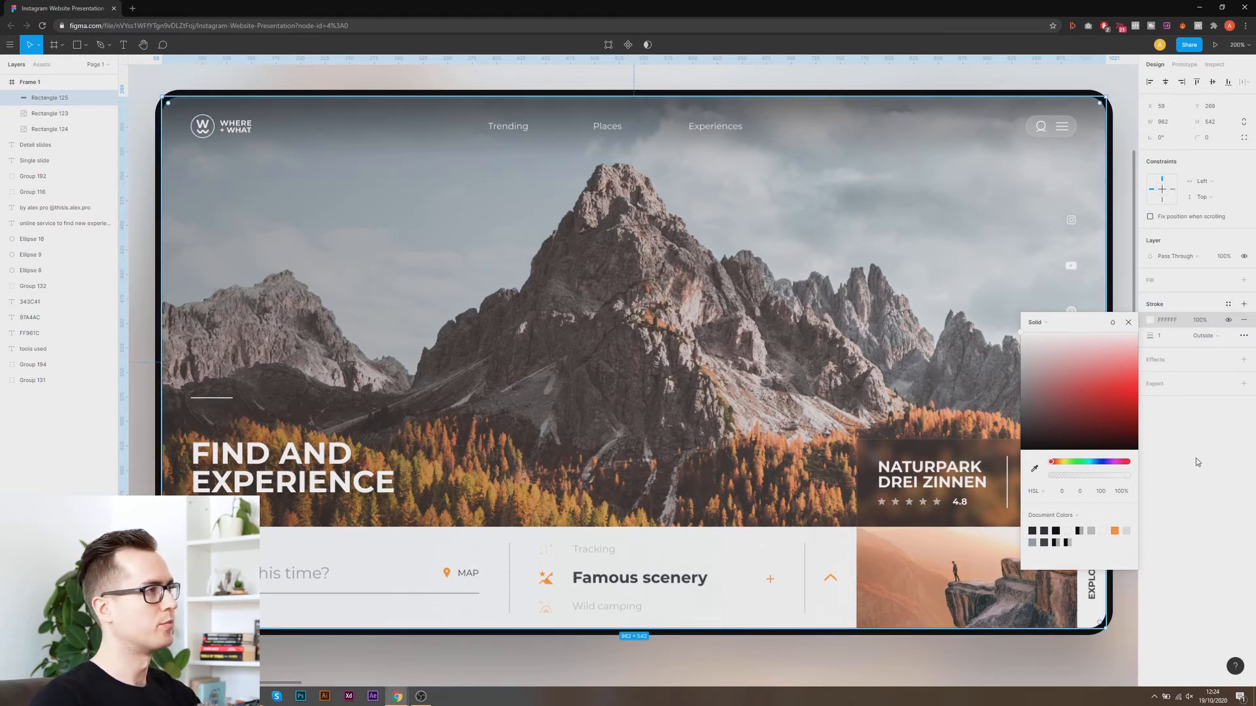
# Round the white outline rectangle's corners with a corner radius of 18 to match the website image.
pyautogui.click(1117, 254)
pyautogui.moveTo(1098, 256); pyautogui.dragTo(825, 359)
pyautogui.hotkey('ctrl', '+')
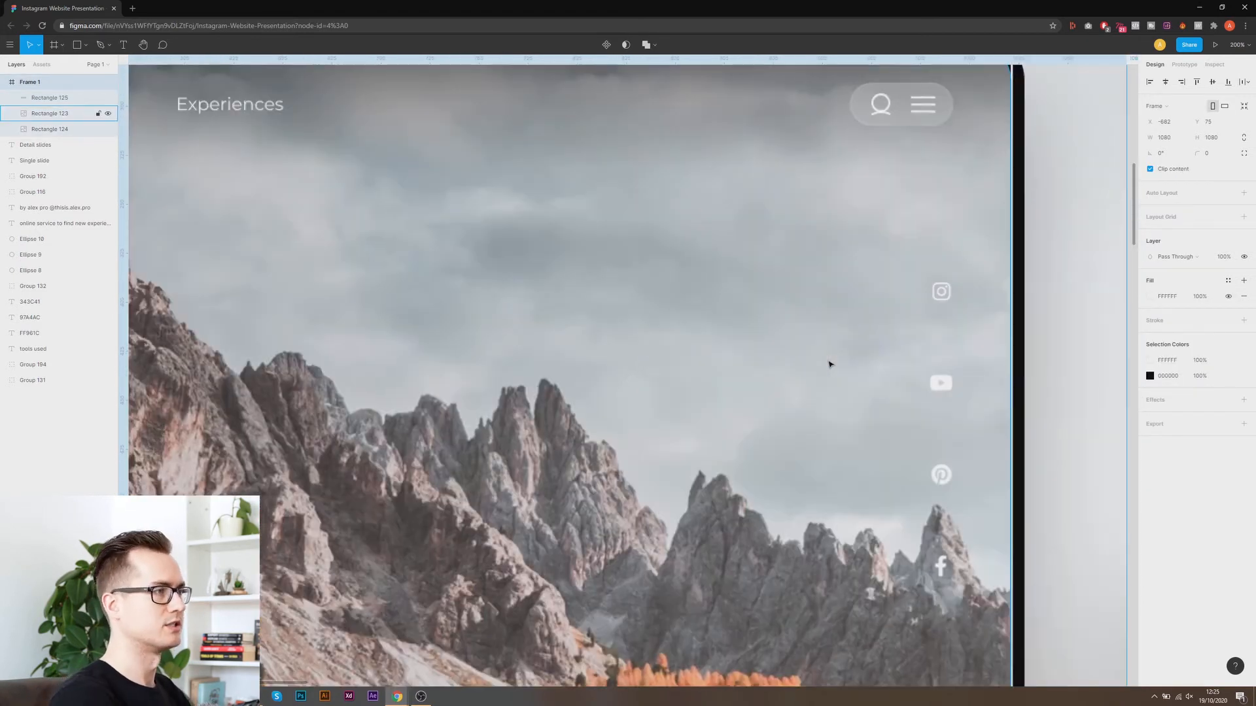
pyautogui.moveTo(956, 260); pyautogui.dragTo(631, 454)
pyautogui.click(687, 259)
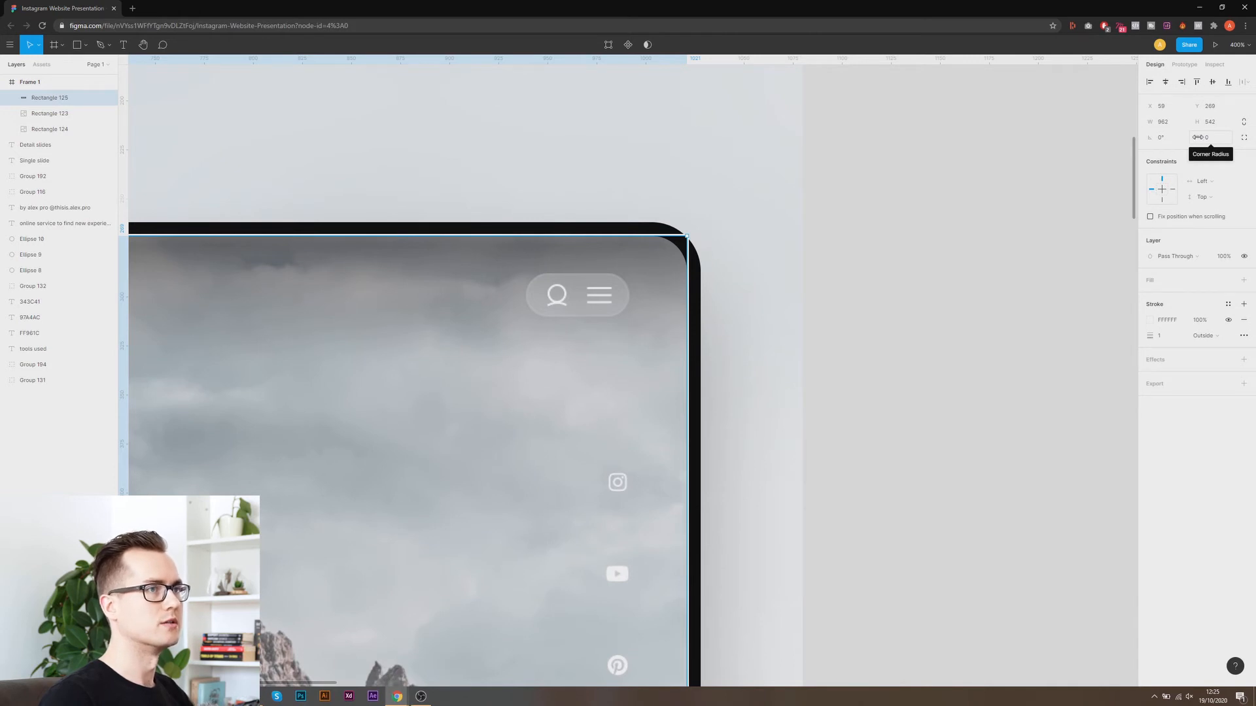
pyautogui.moveTo(1197, 137); pyautogui.dragTo(115, 134)
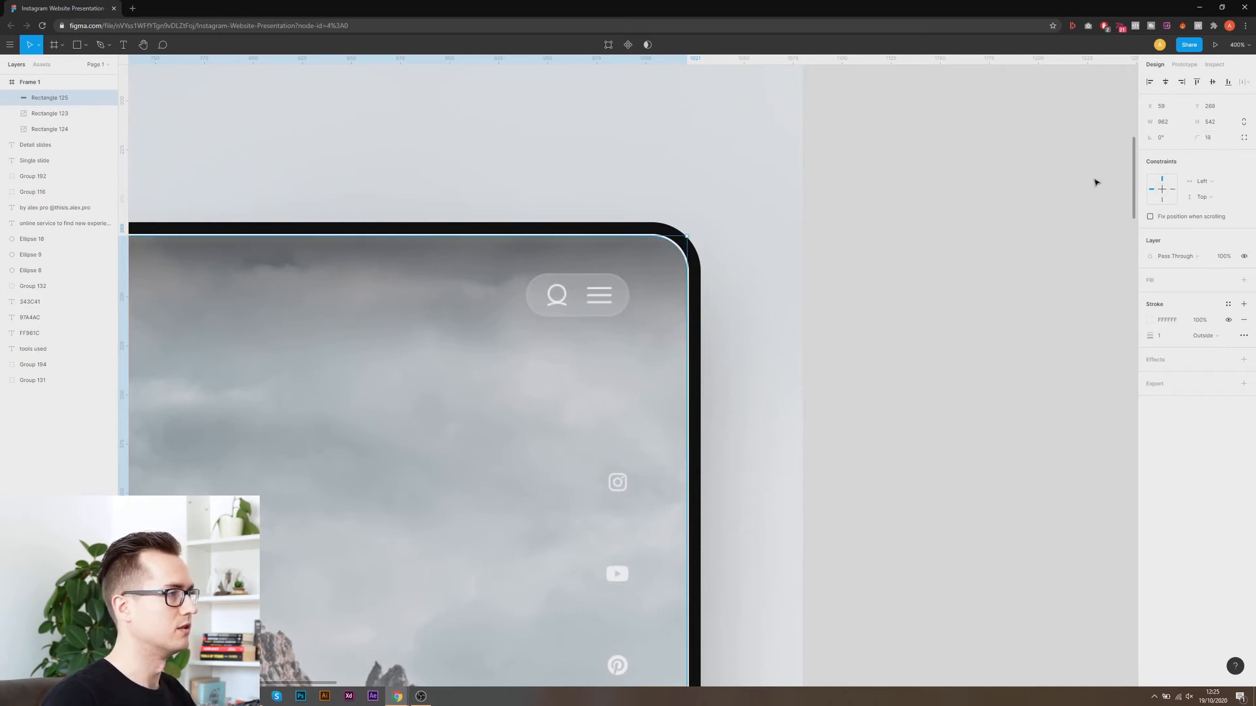
# Lower the white outline's stroke opacity to 60%.
pyautogui.click(1198, 320)
pyautogui.hotkey('shift', 'Down')
pyautogui.hotkey('shift', 'Down')
pyautogui.hotkey('shift', 'Down')
pyautogui.hotkey('shift', 'Down')
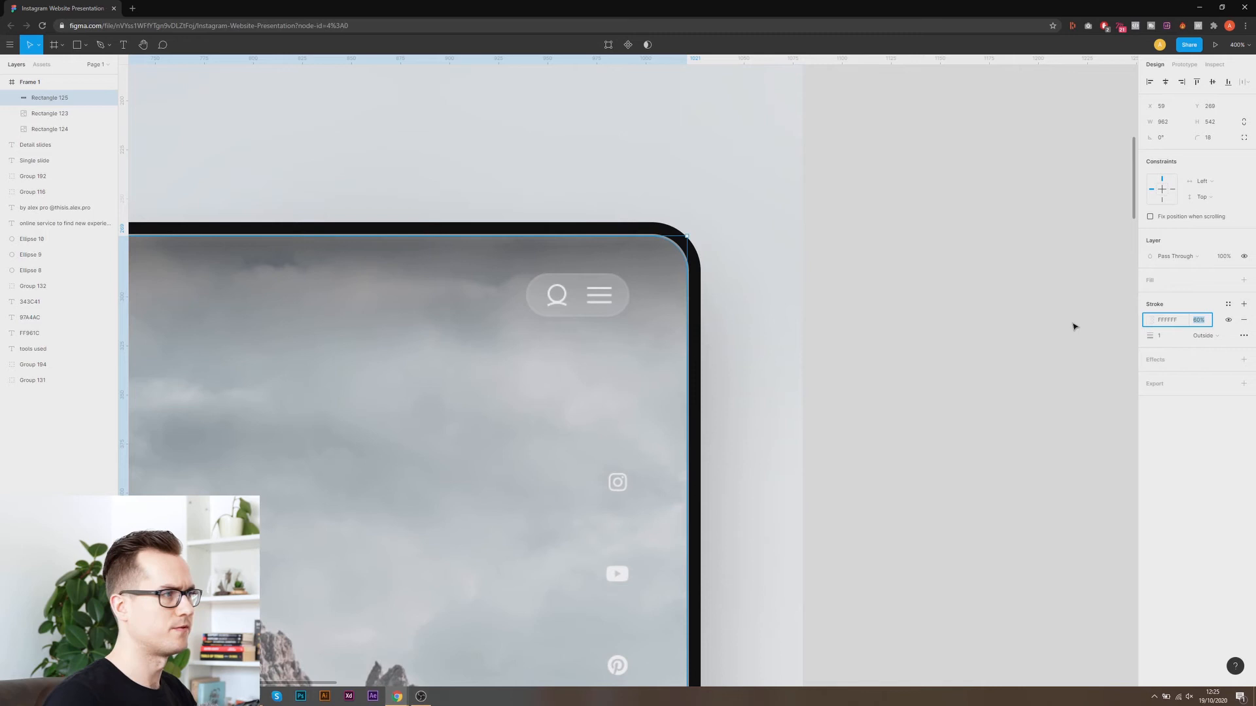
pyautogui.hotkey('shift', 'Down')
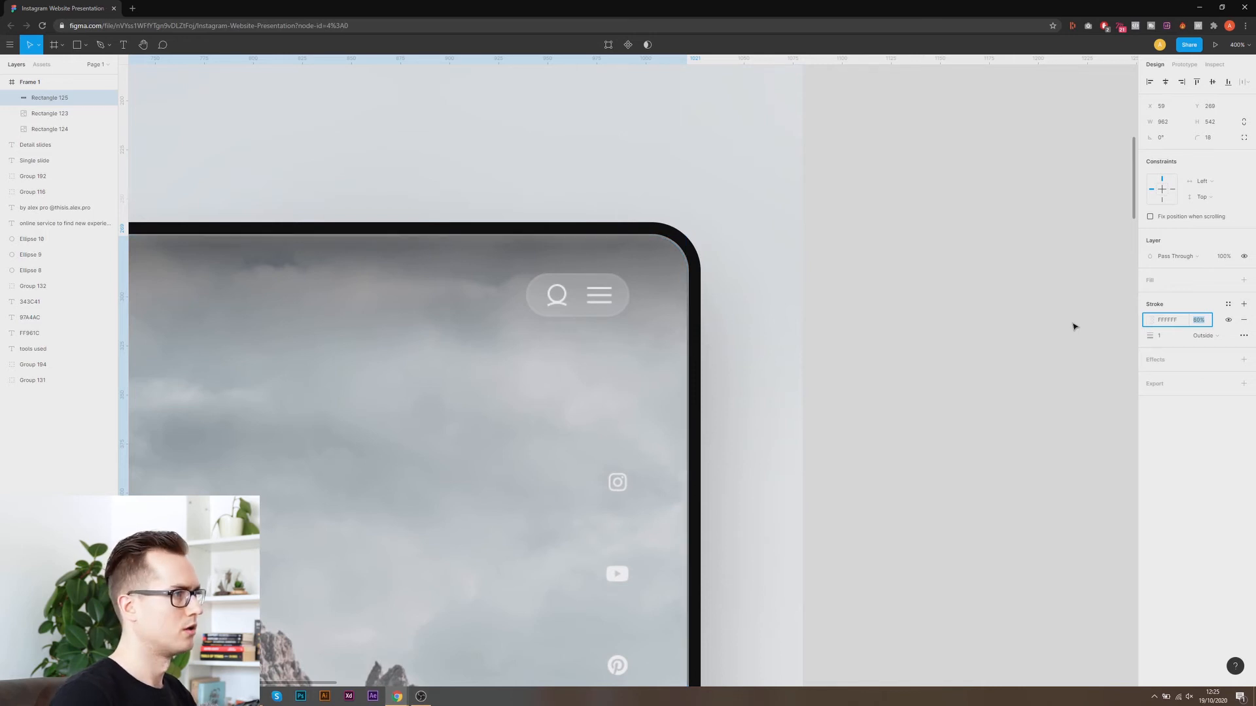
pyautogui.hotkey('shift', 'Up')
pyautogui.hotkey('shift', '0')
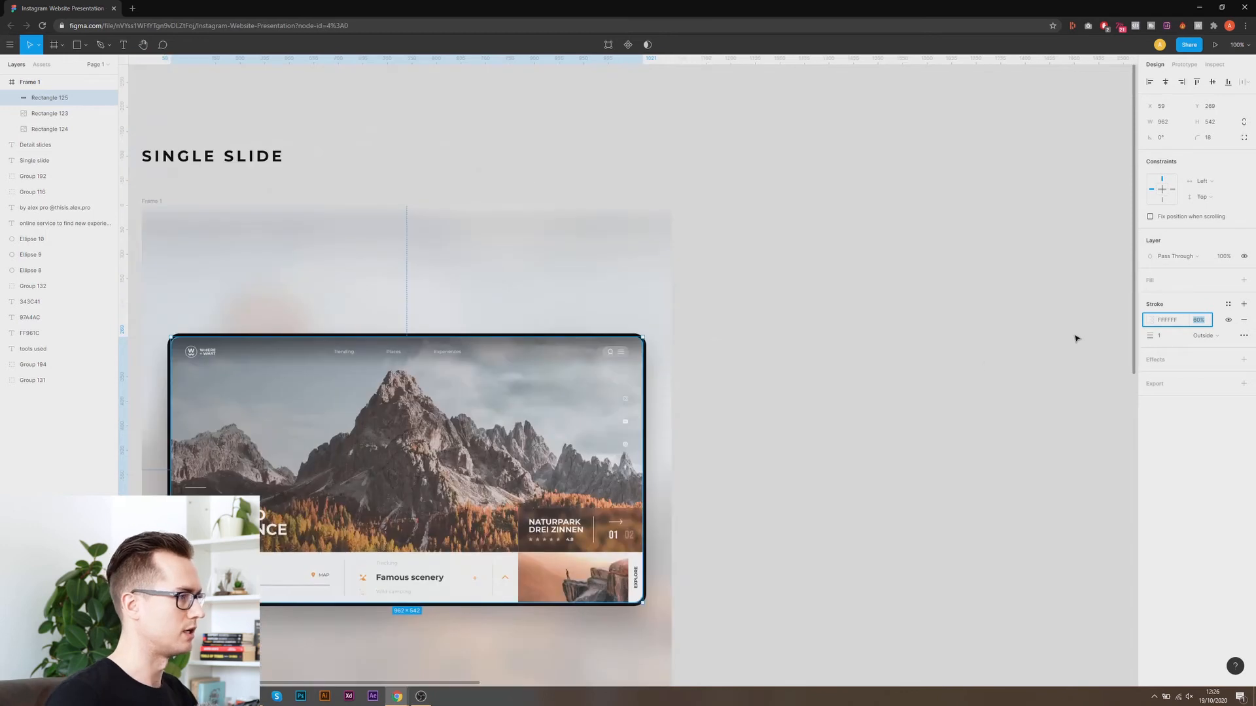
pyautogui.click(1076, 339)
pyautogui.moveTo(757, 367); pyautogui.dragTo(888, 273)
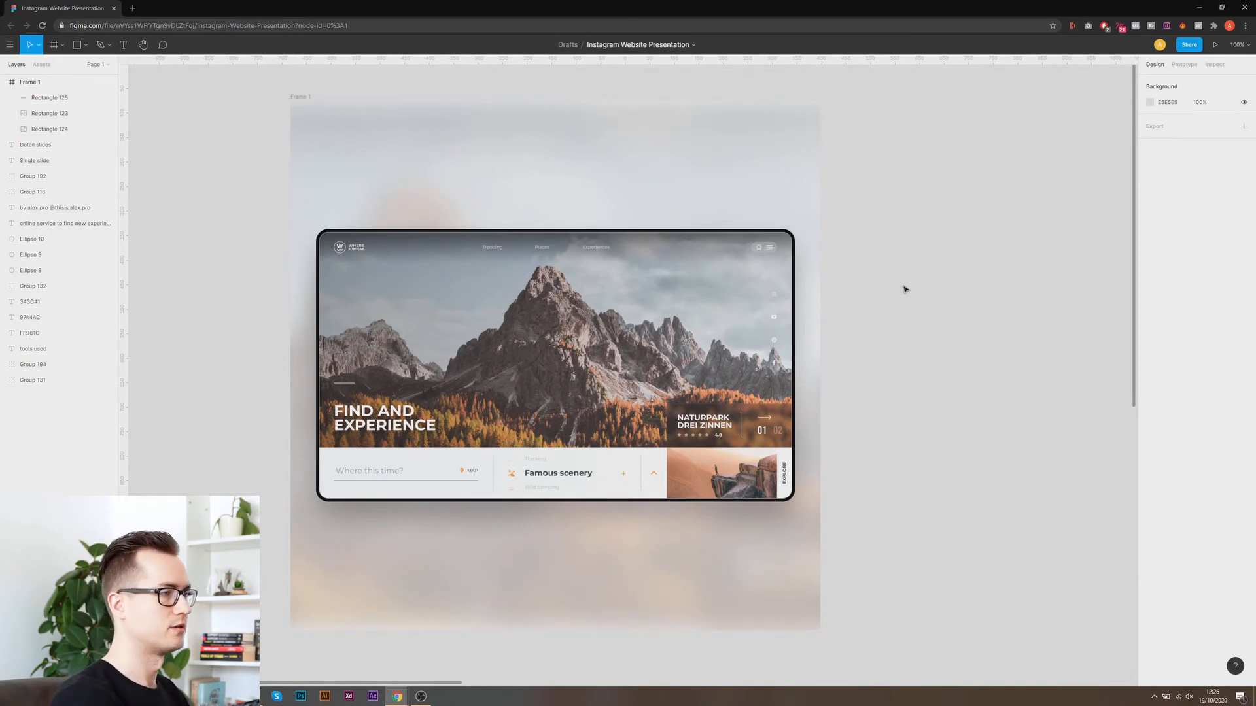
# Duplicate the white outline rectangle in place and align the copy's stroke inside.
pyautogui.hotkey('ctrl', '+')
pyautogui.hotkey('ctrl', '+')
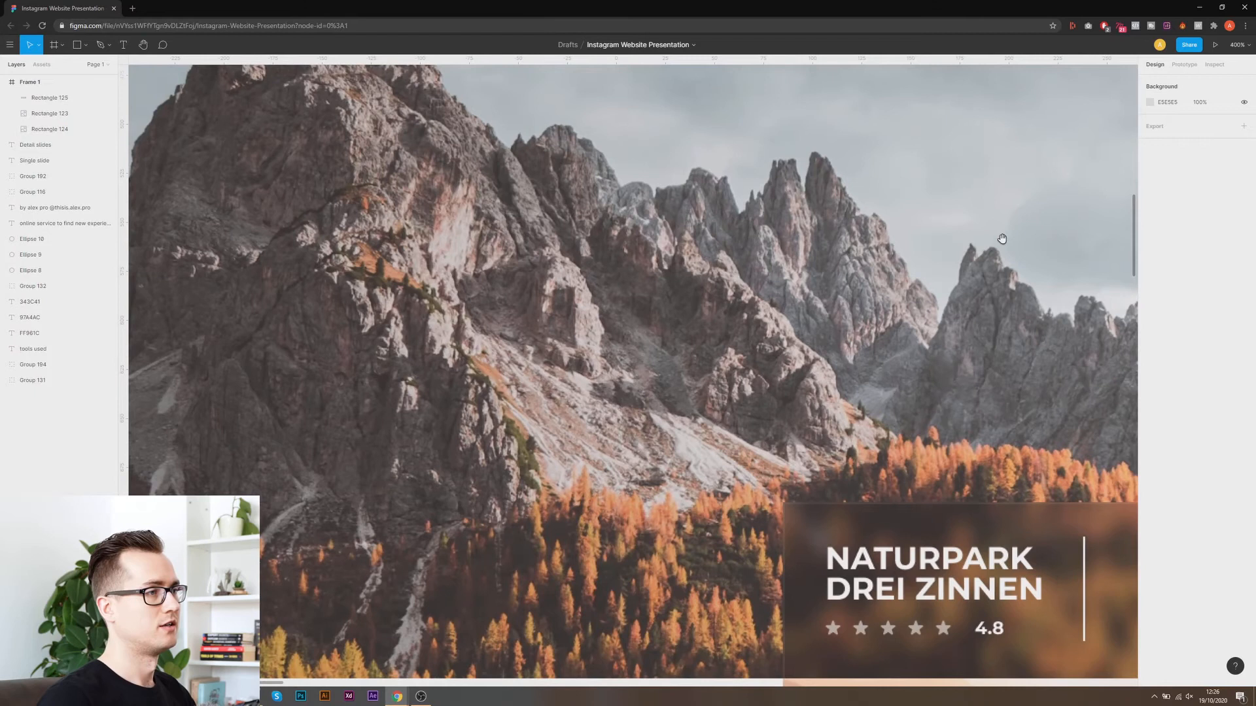
pyautogui.moveTo(1002, 239); pyautogui.dragTo(464, 403)
pyautogui.moveTo(742, 225); pyautogui.dragTo(699, 394)
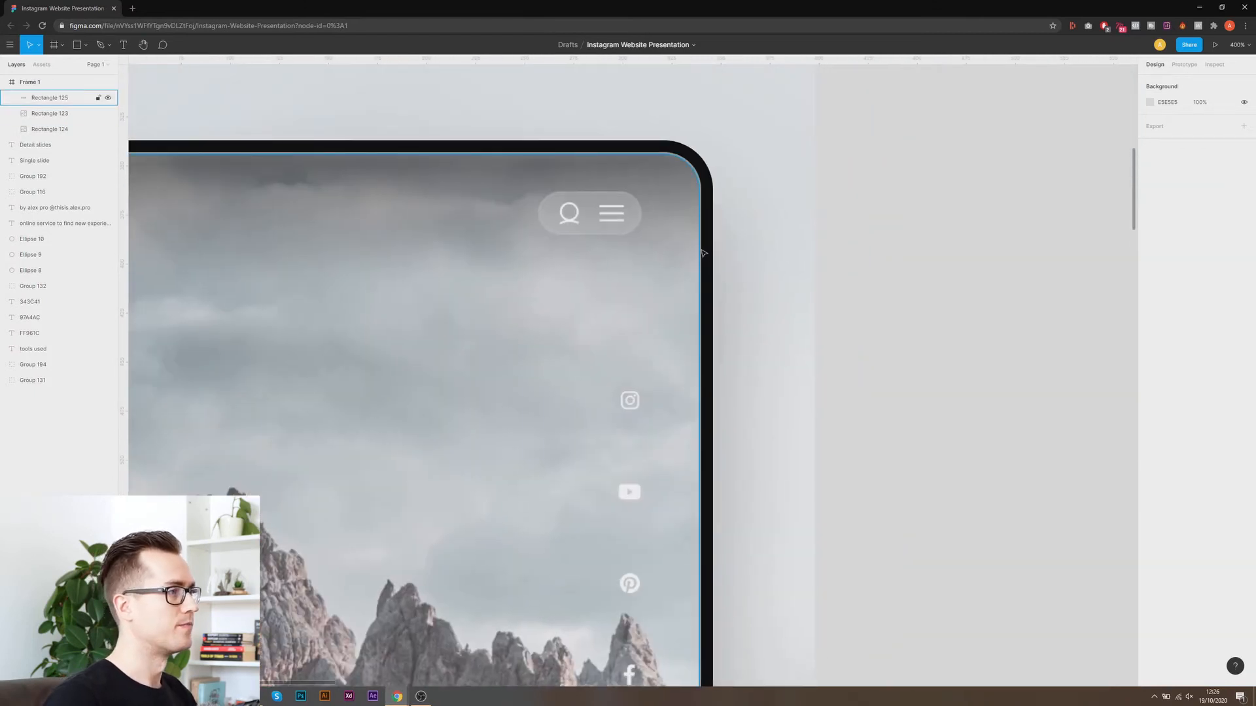
pyautogui.click(703, 253)
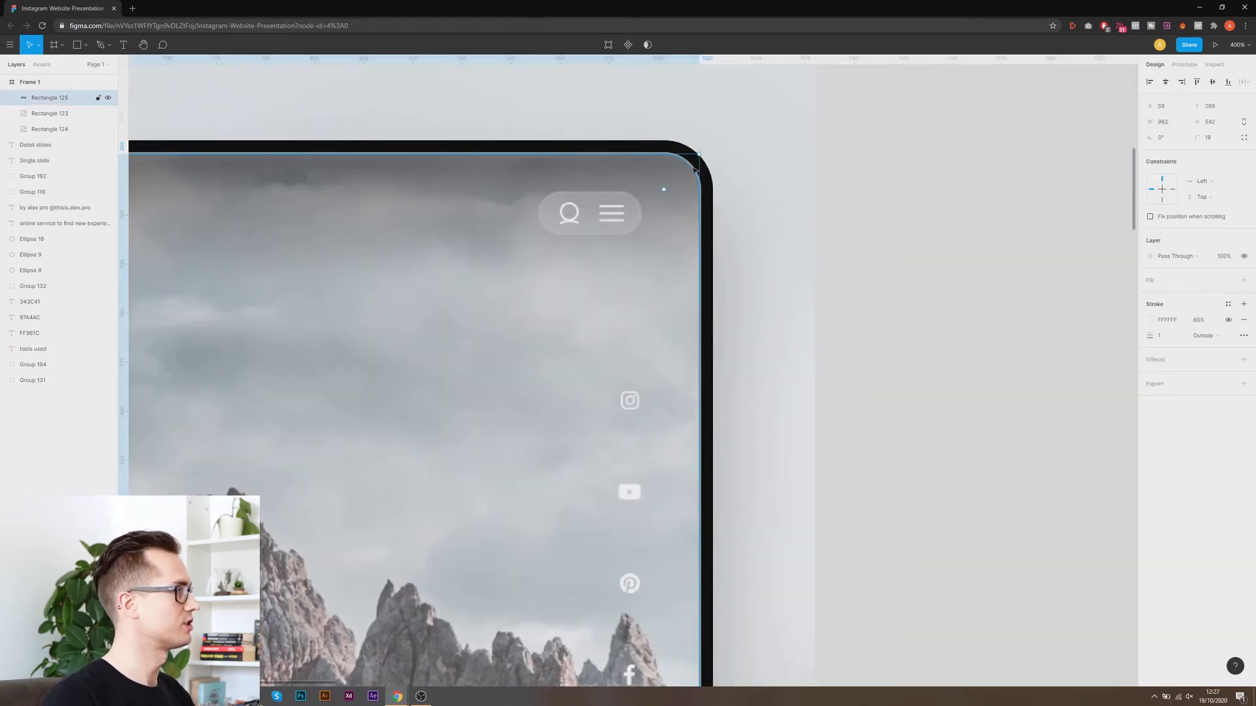
pyautogui.hotkey('ctrl', 'c')
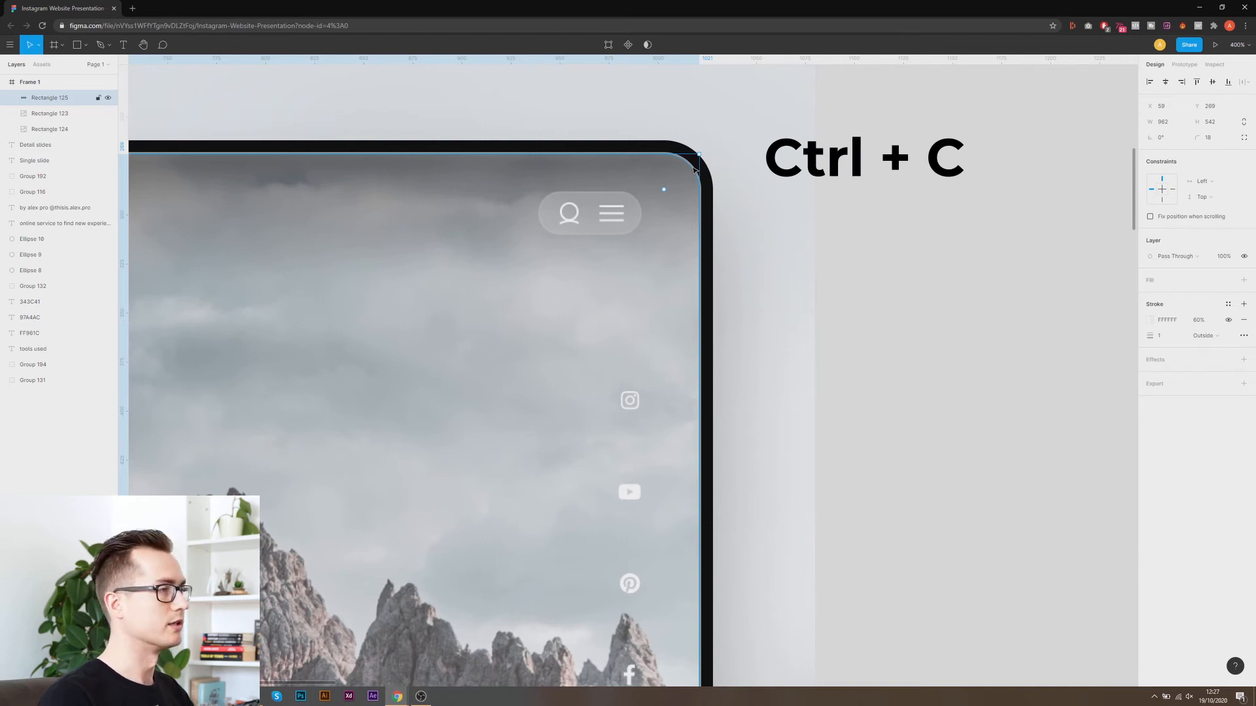
pyautogui.hotkey('ctrl', 'v')
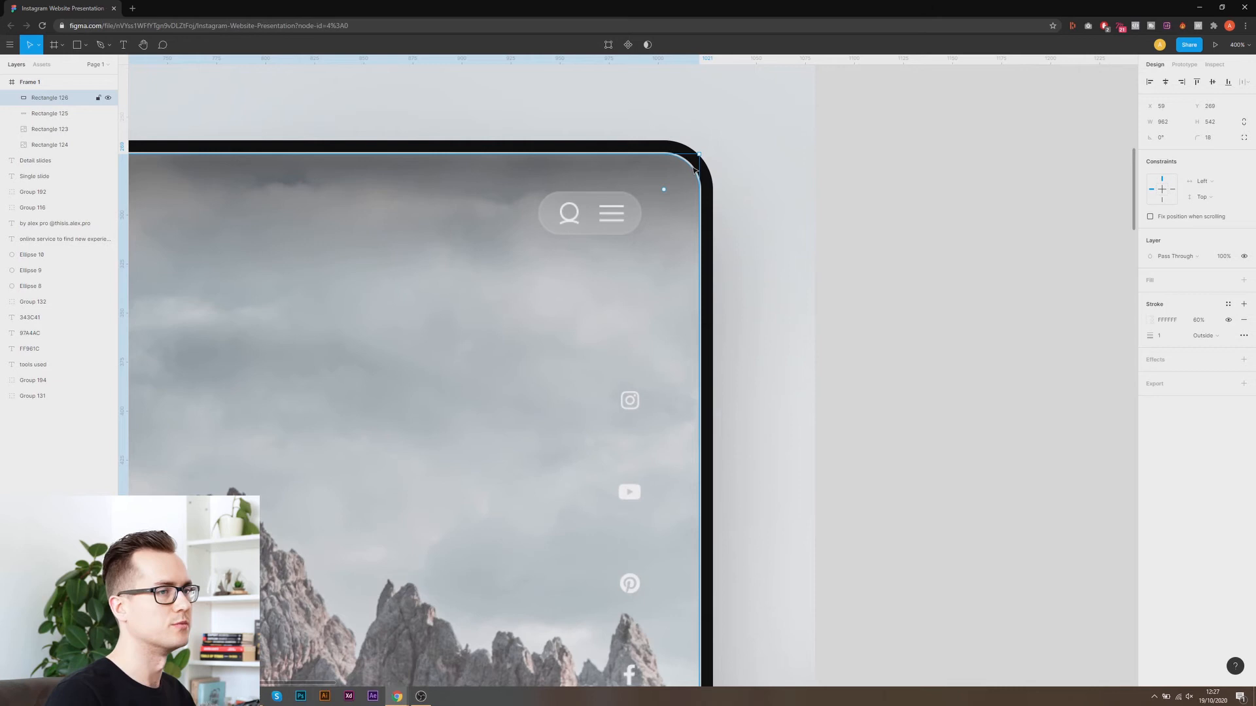
pyautogui.click(1209, 336)
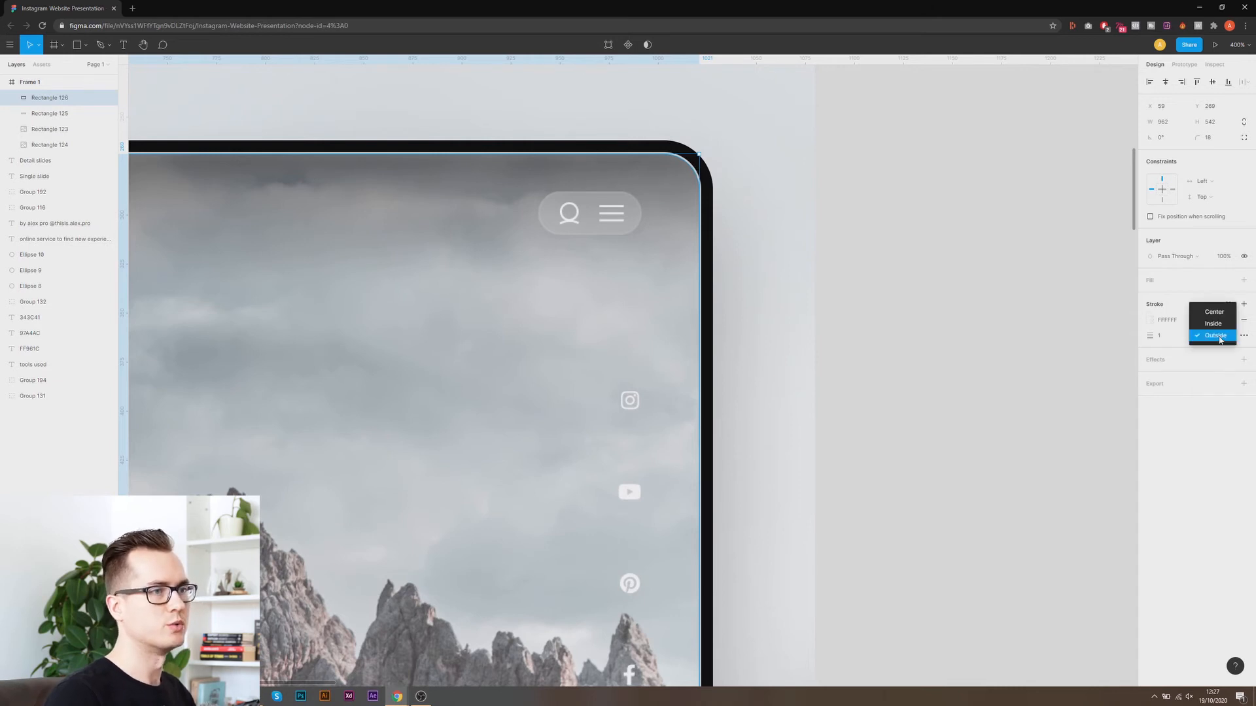
pyautogui.click(1213, 324)
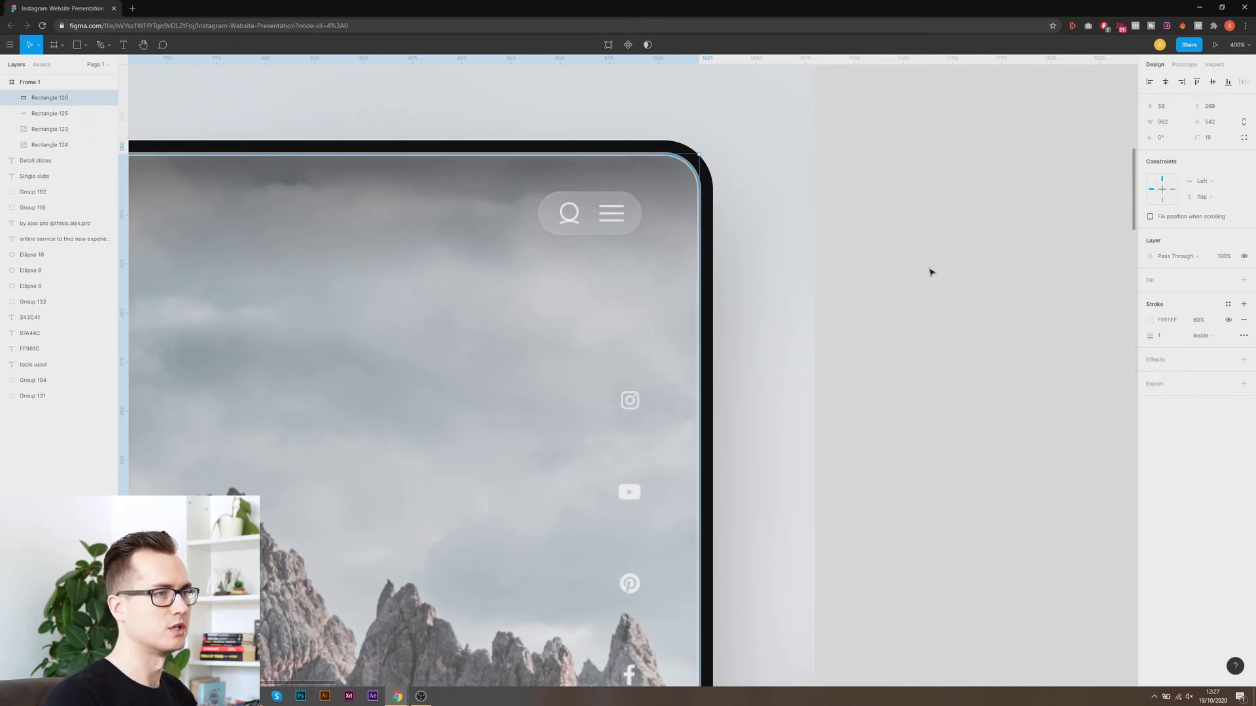
# Colour the duplicated outline's stroke black (000000) and set its opacity to 100%.
pyautogui.click(1150, 320)
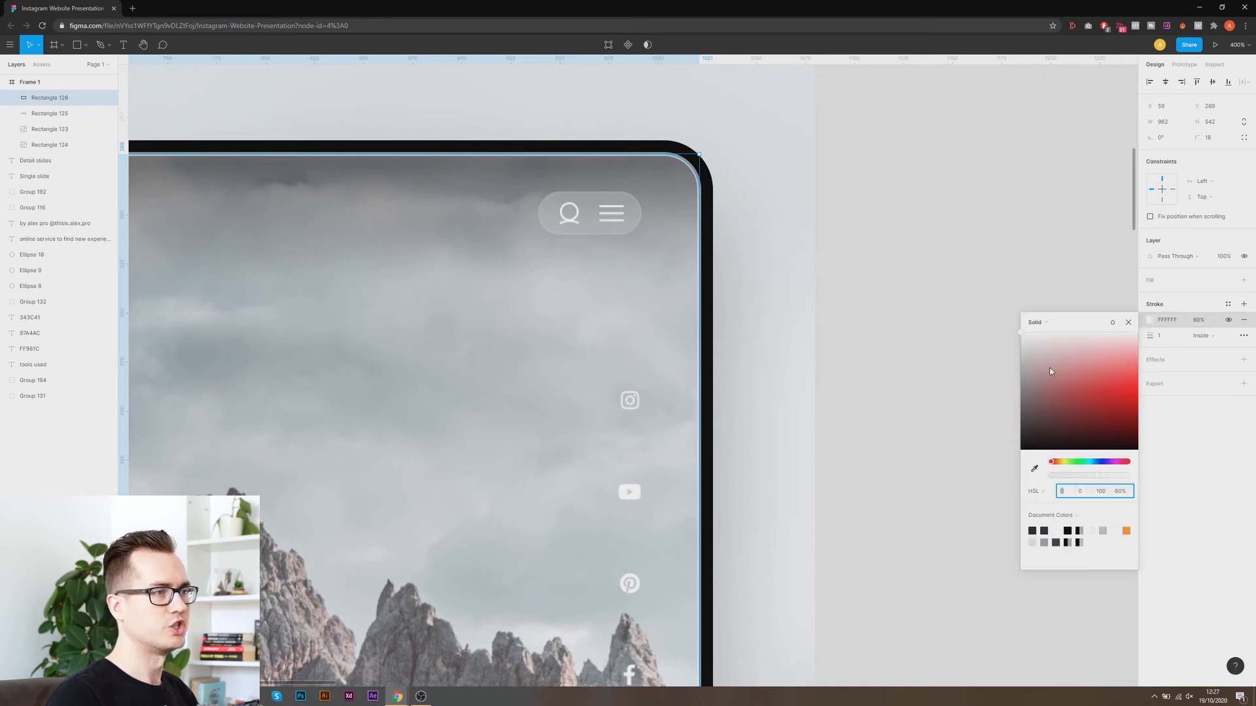
pyautogui.moveTo(1069, 390); pyautogui.dragTo(1007, 485)
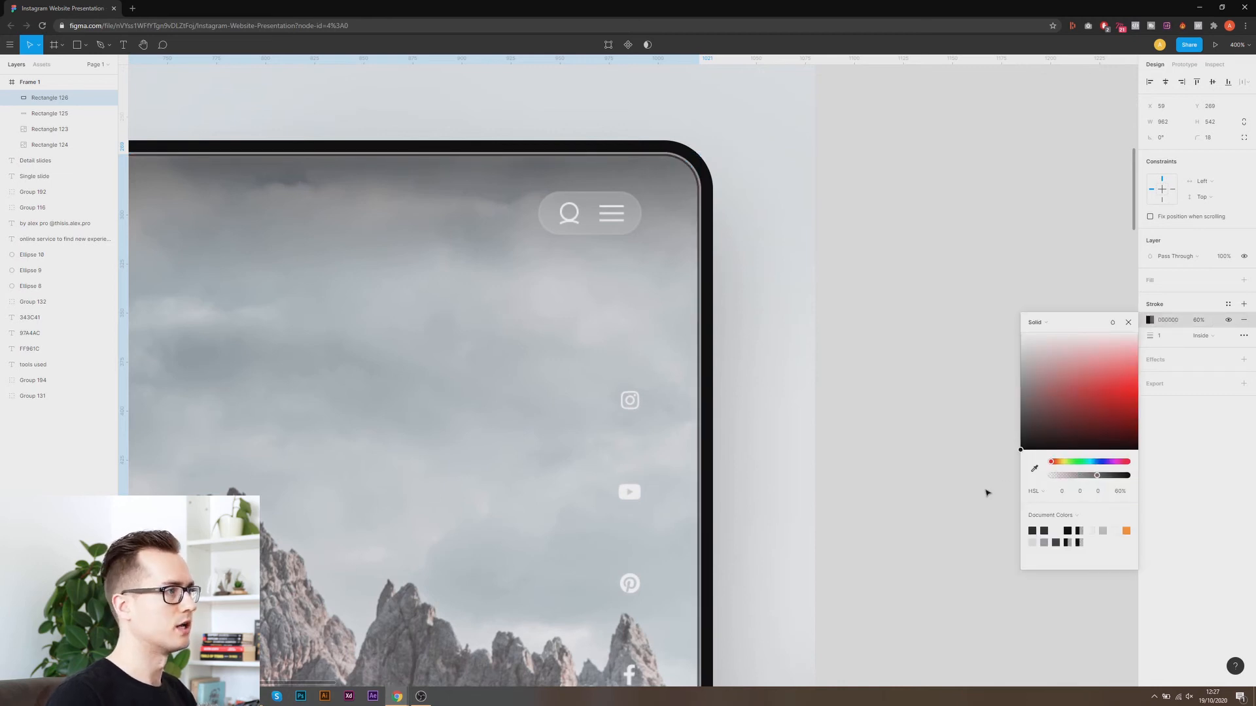
pyautogui.click(1200, 321)
pyautogui.write('100')
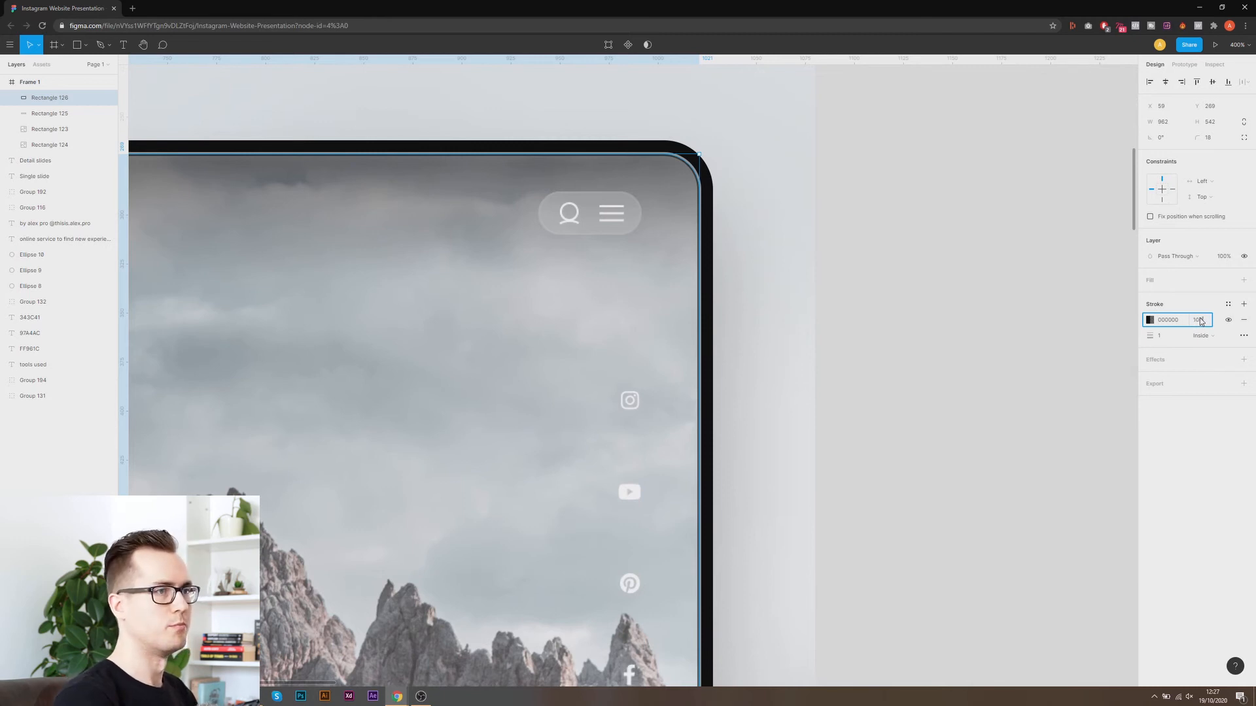
pyautogui.press('Return')
pyautogui.click(927, 385)
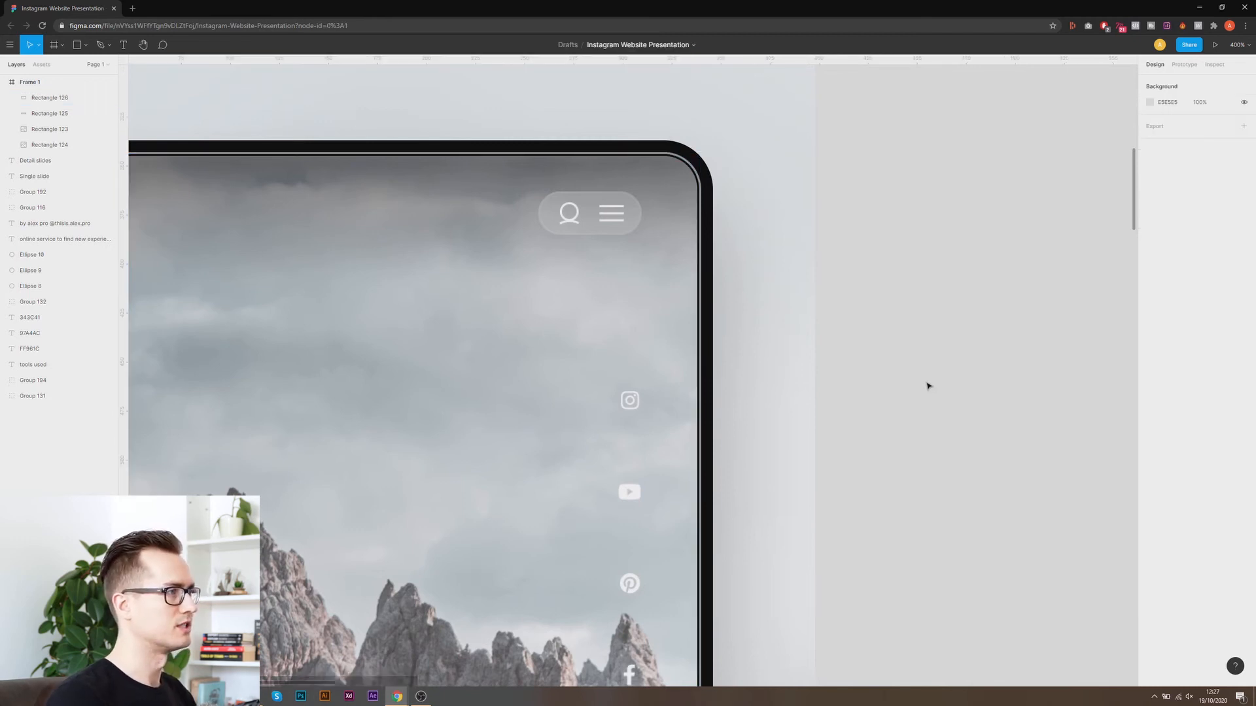
pyautogui.scroll(2, 877, 322)
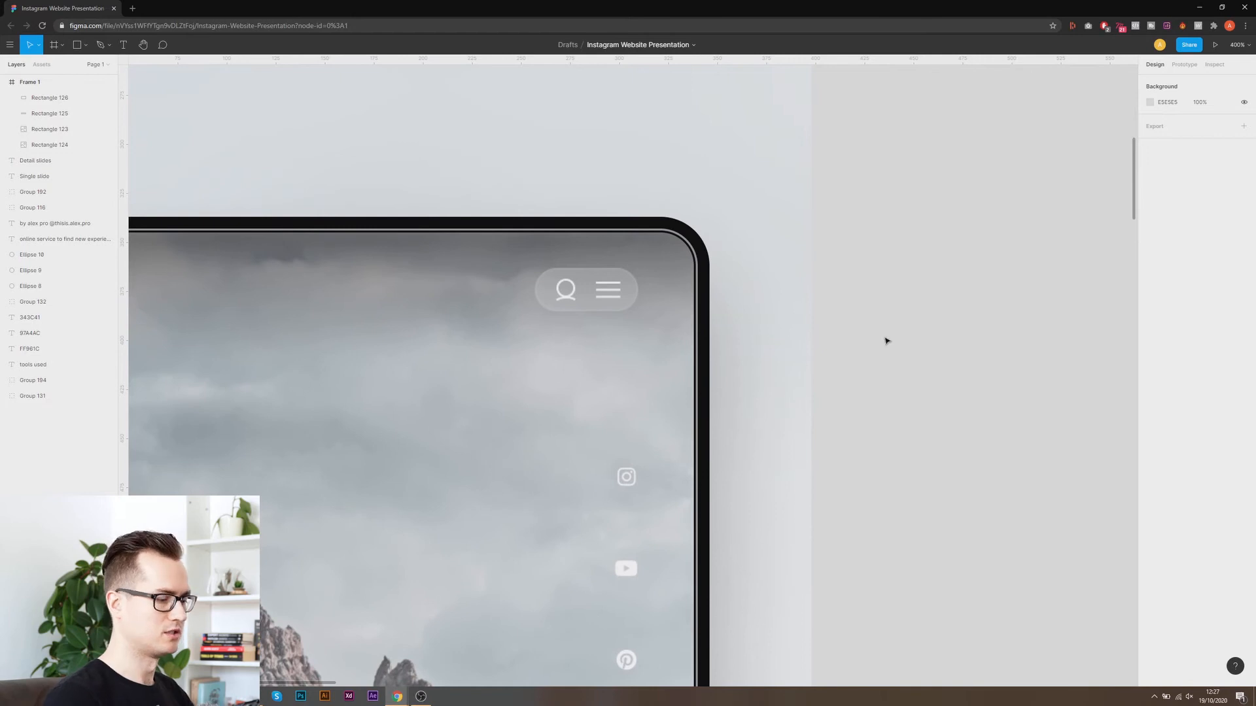
pyautogui.hotkey('shift', '0')
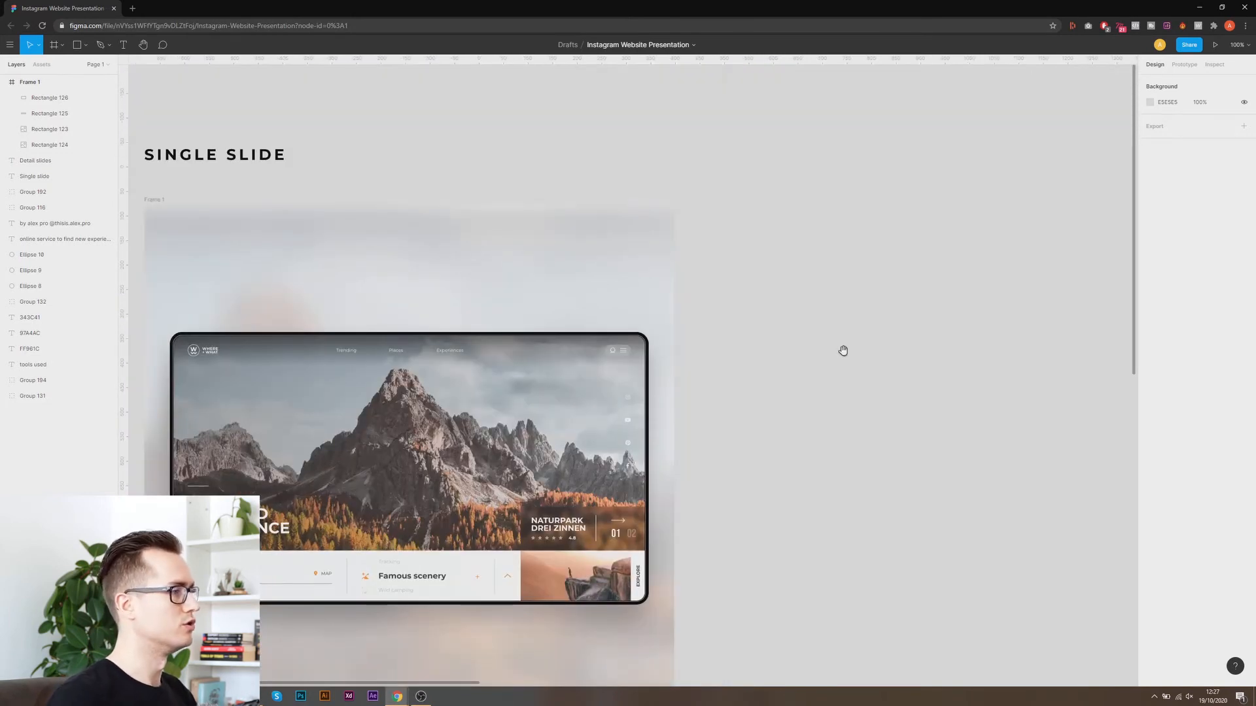
pyautogui.moveTo(768, 334); pyautogui.dragTo(806, 309)
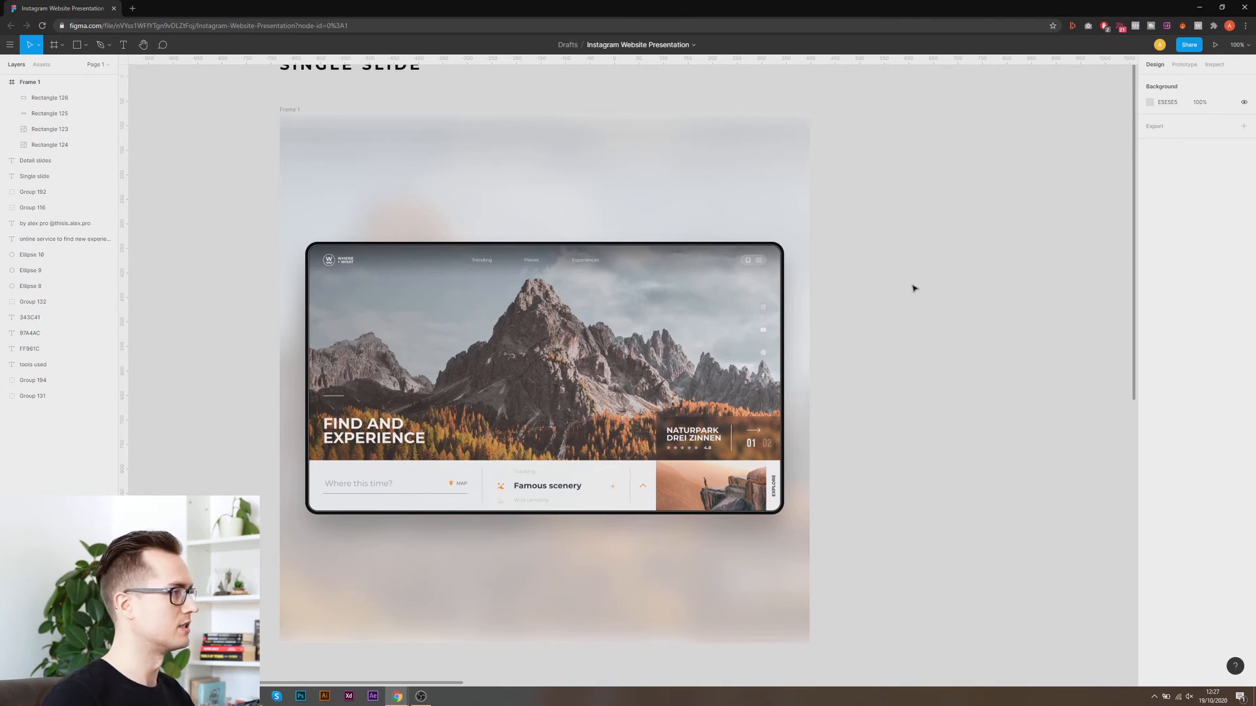
# Lower the stroke opacity of the white outline rectangle around the website mockup to 40%.
pyautogui.click(766, 246)
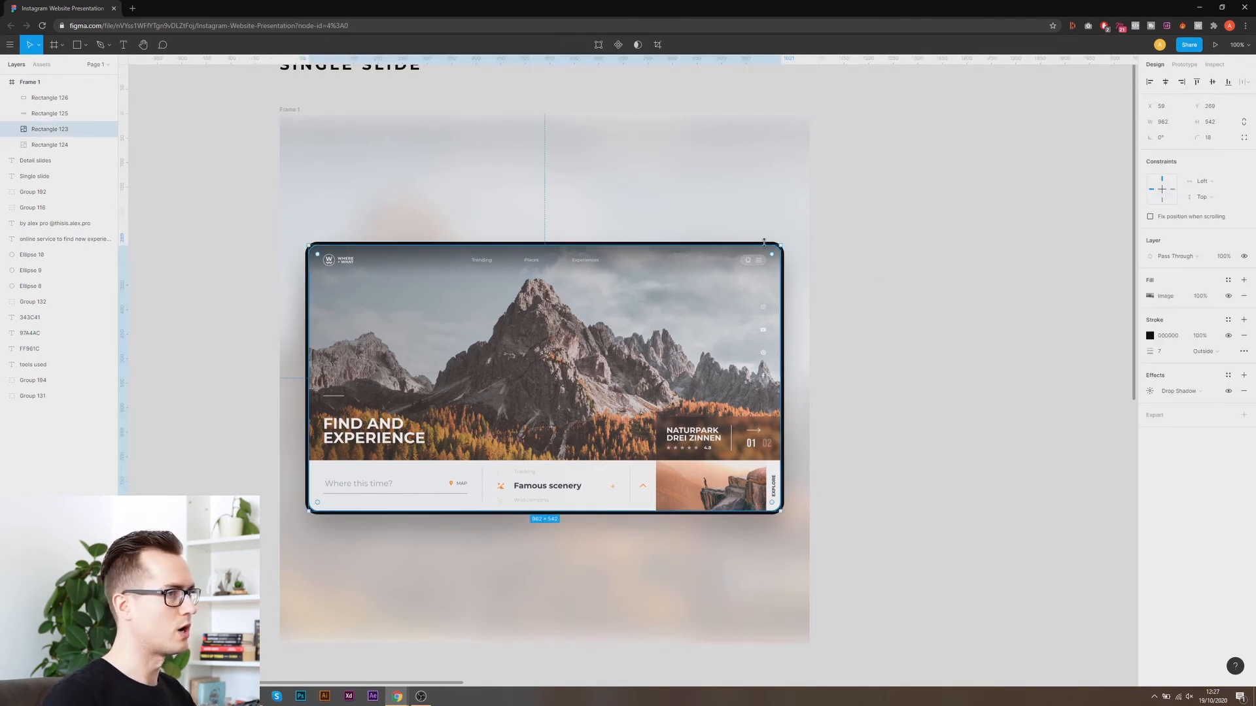
pyautogui.click(878, 282)
pyautogui.click(754, 247)
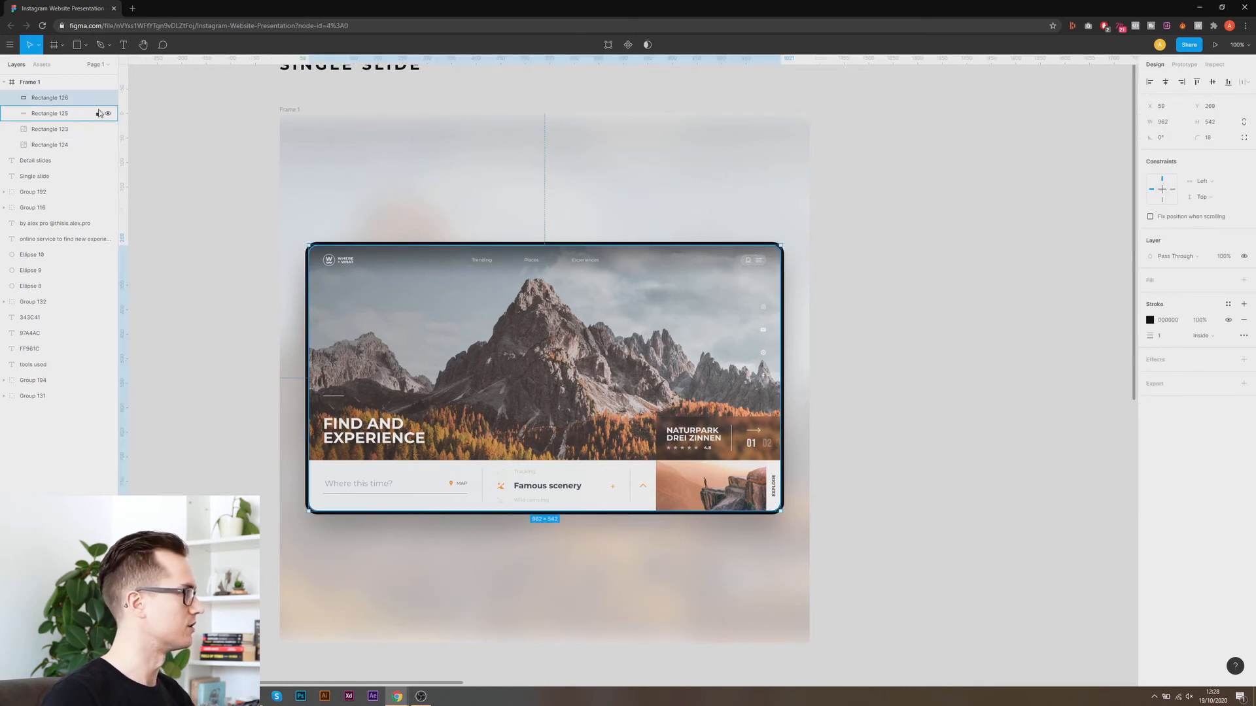
pyautogui.click(69, 114)
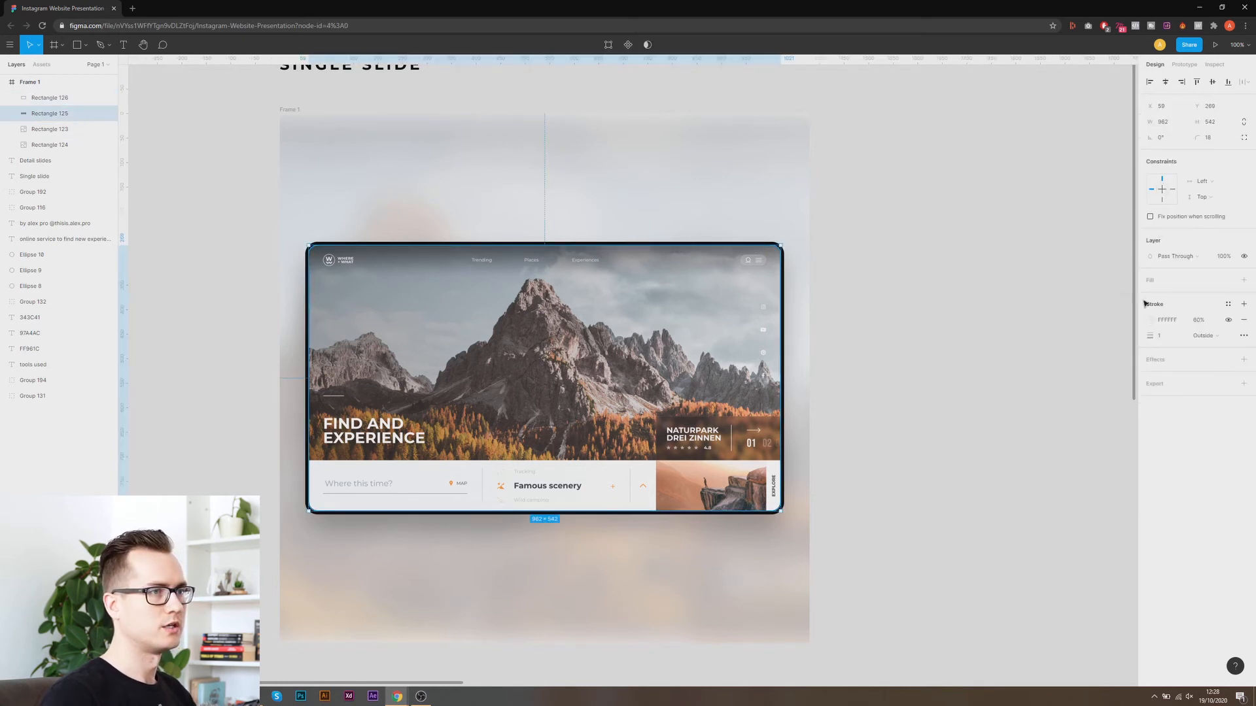
pyautogui.click(1204, 320)
pyautogui.write('50')
pyautogui.press('Return')
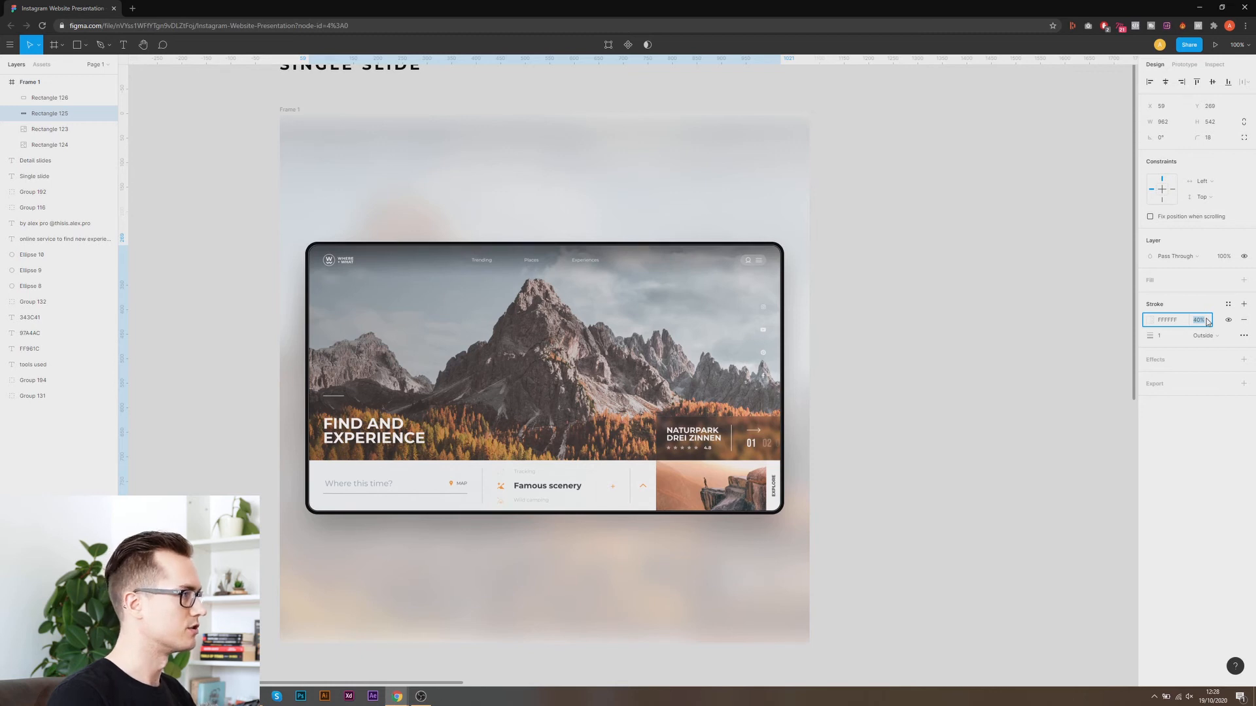
pyautogui.click(877, 362)
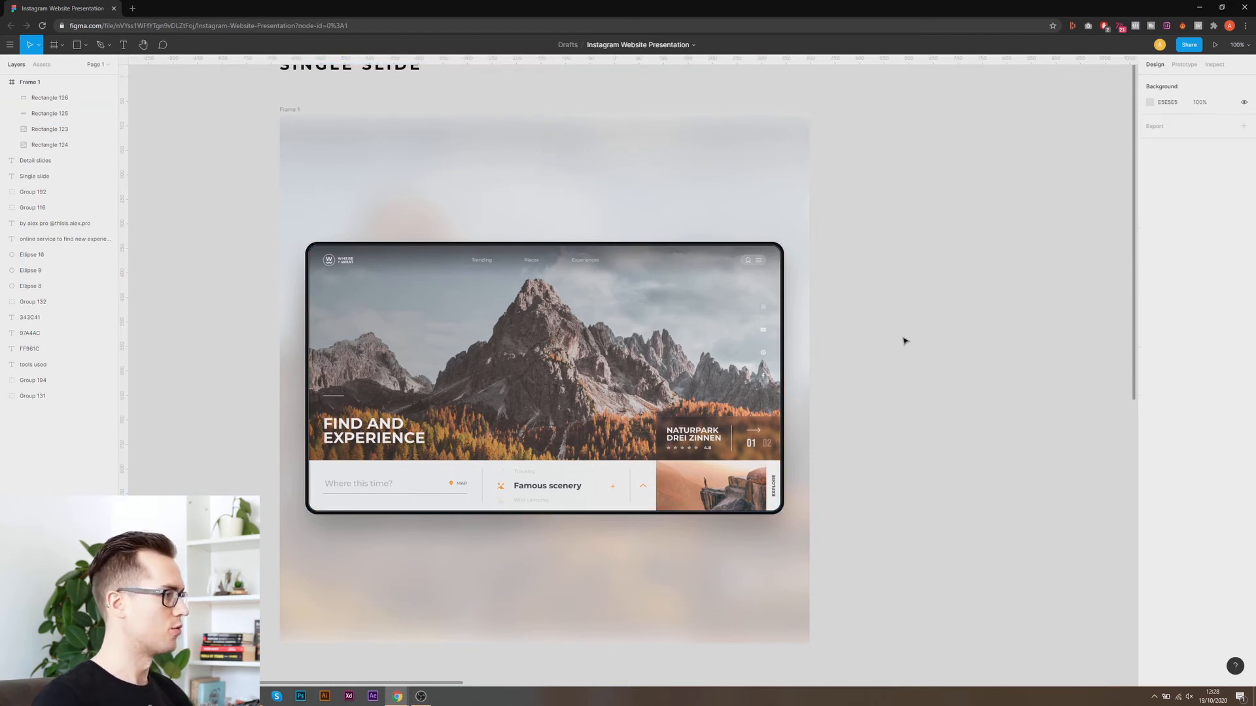
# Move the logo, Concept label, tagline and author credit together from the canvas below into the corners of the slide frame.
pyautogui.scroll(-4, 870, 571)
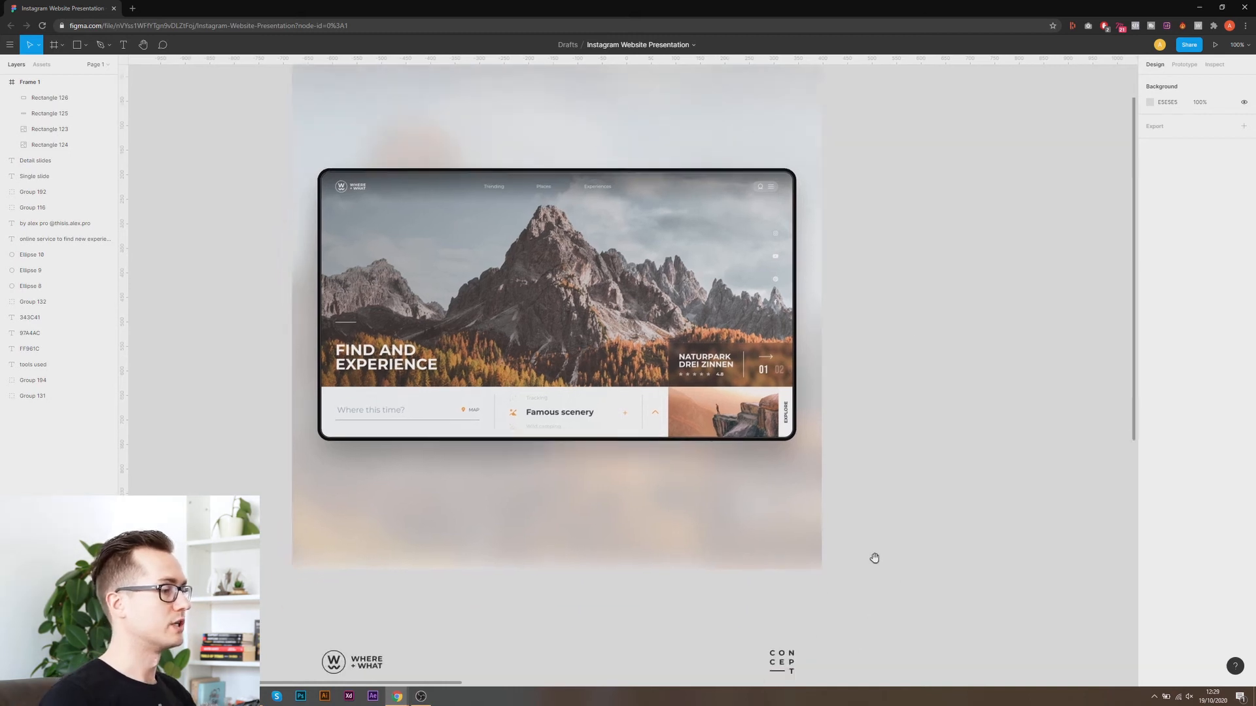
pyautogui.moveTo(866, 388); pyautogui.dragTo(869, 533)
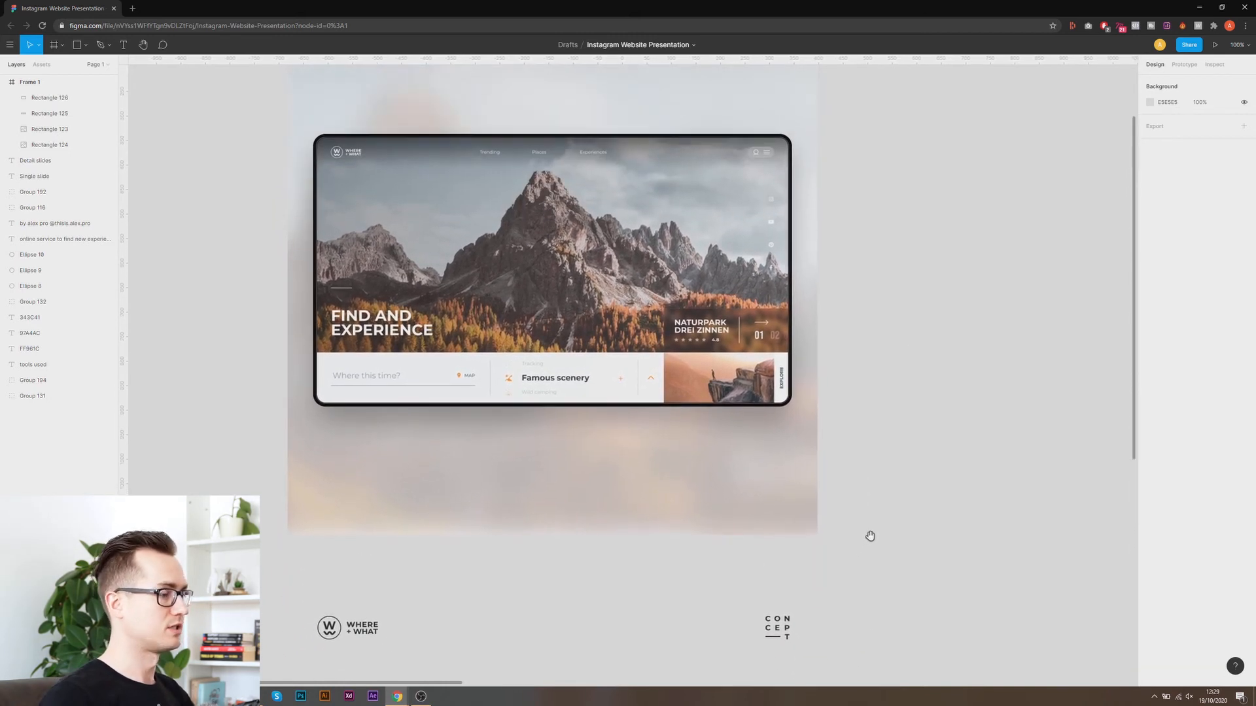
pyautogui.press('-')
pyautogui.moveTo(667, 558); pyautogui.dragTo(641, 454)
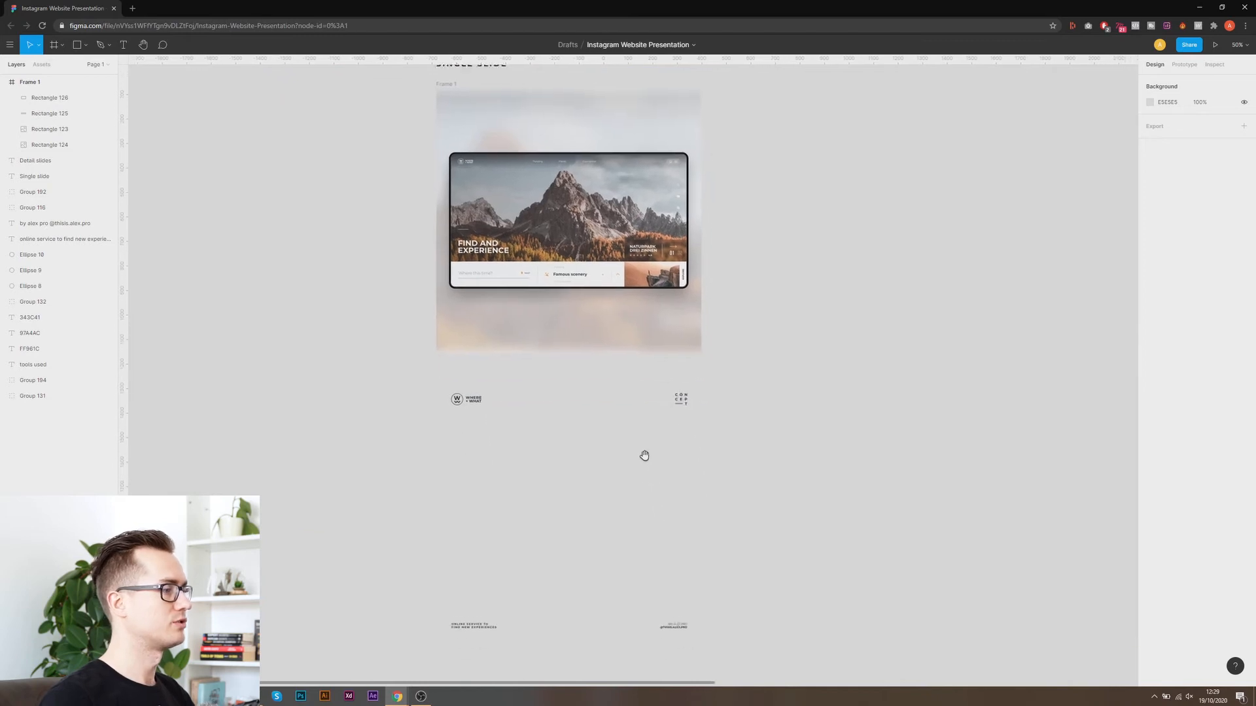
pyautogui.moveTo(419, 375); pyautogui.dragTo(729, 639)
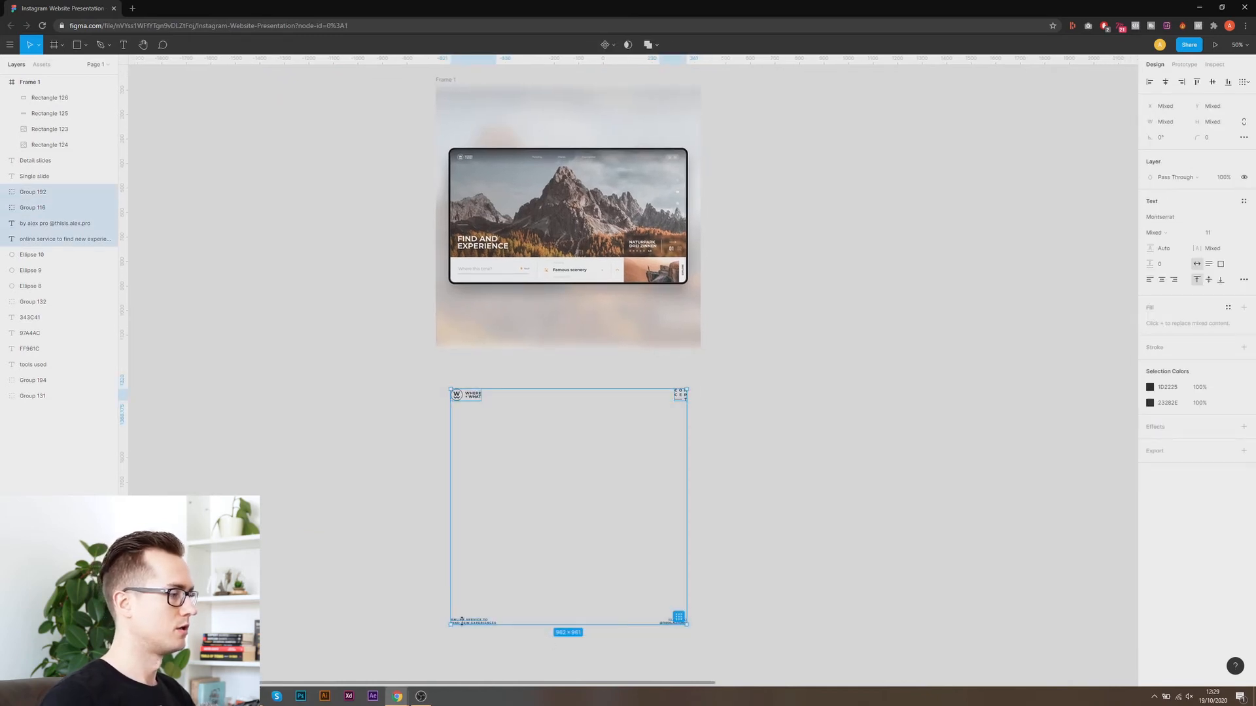
pyautogui.moveTo(482, 622); pyautogui.dragTo(497, 333)
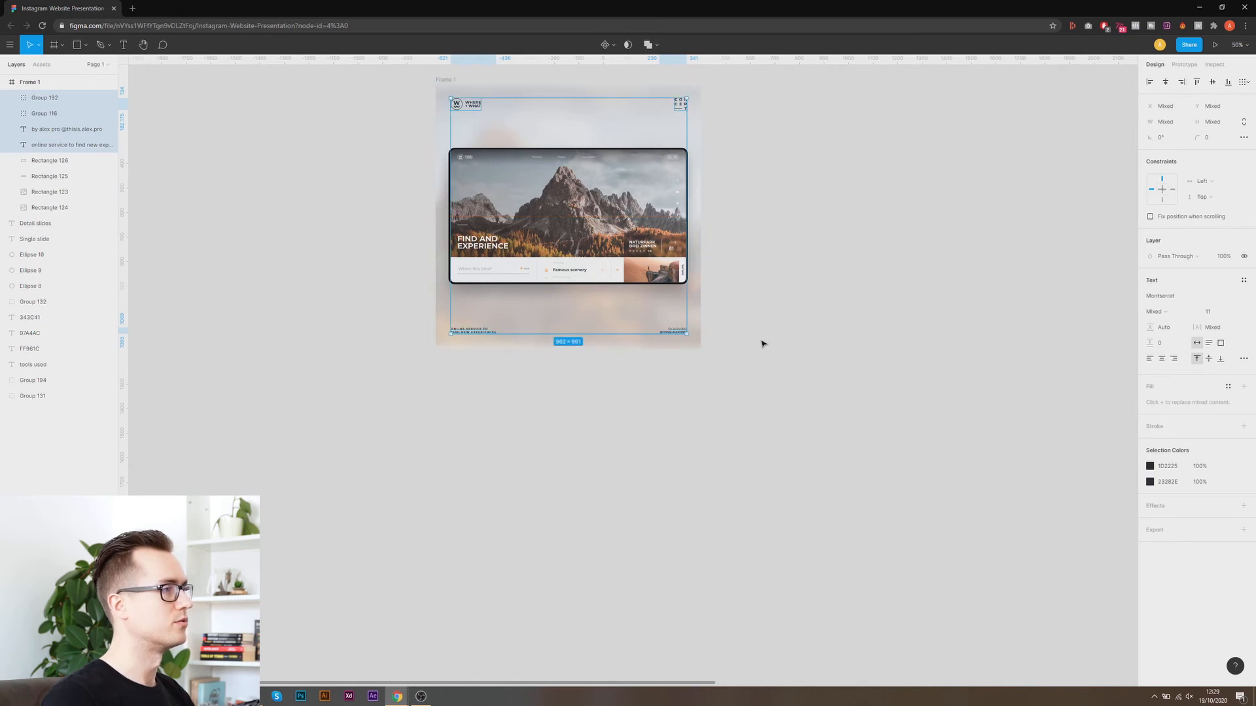
pyautogui.click(755, 340)
pyautogui.moveTo(759, 194); pyautogui.dragTo(762, 292)
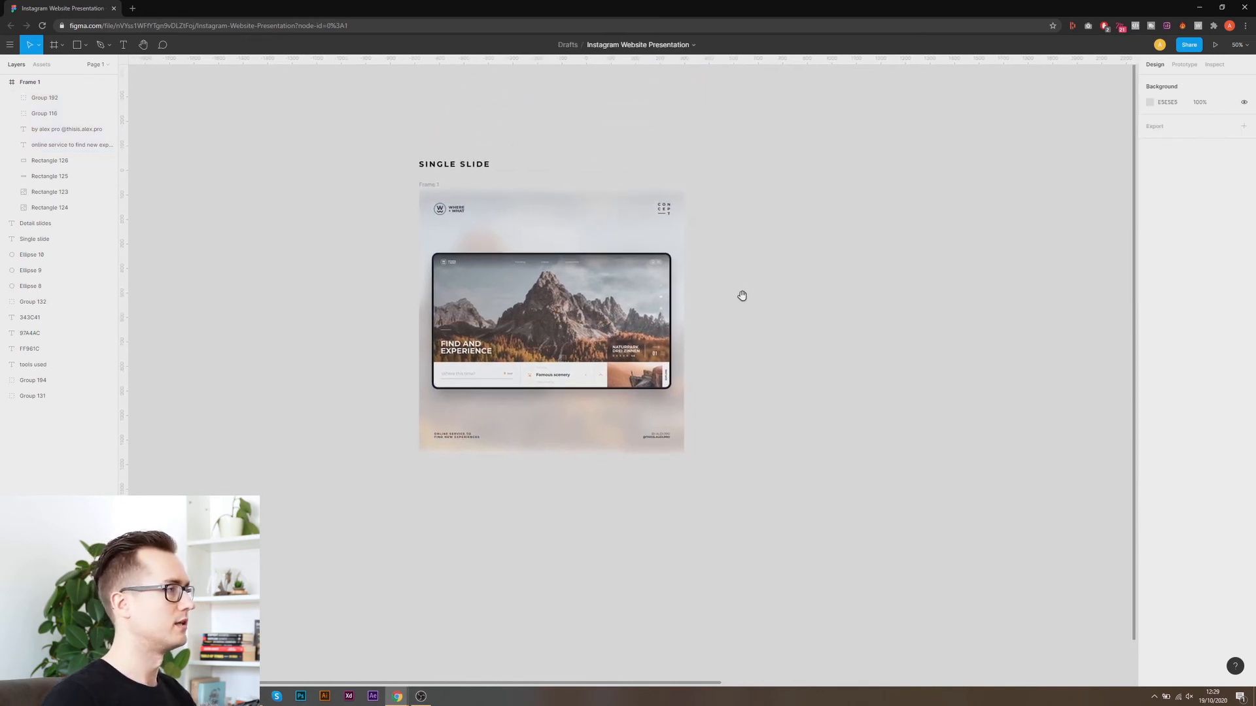
# Inspect the logo, tagline and author credit placed on the single slide at full size.
pyautogui.hotkey('shift', '0')
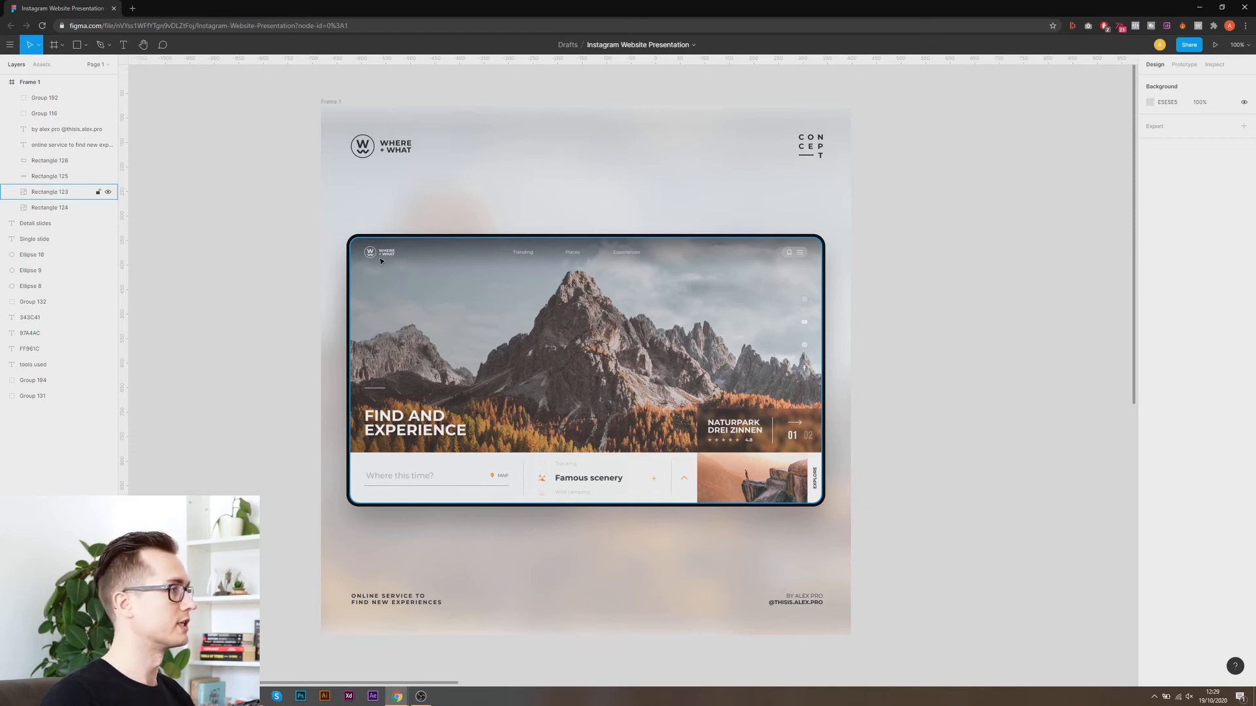
pyautogui.click(396, 150)
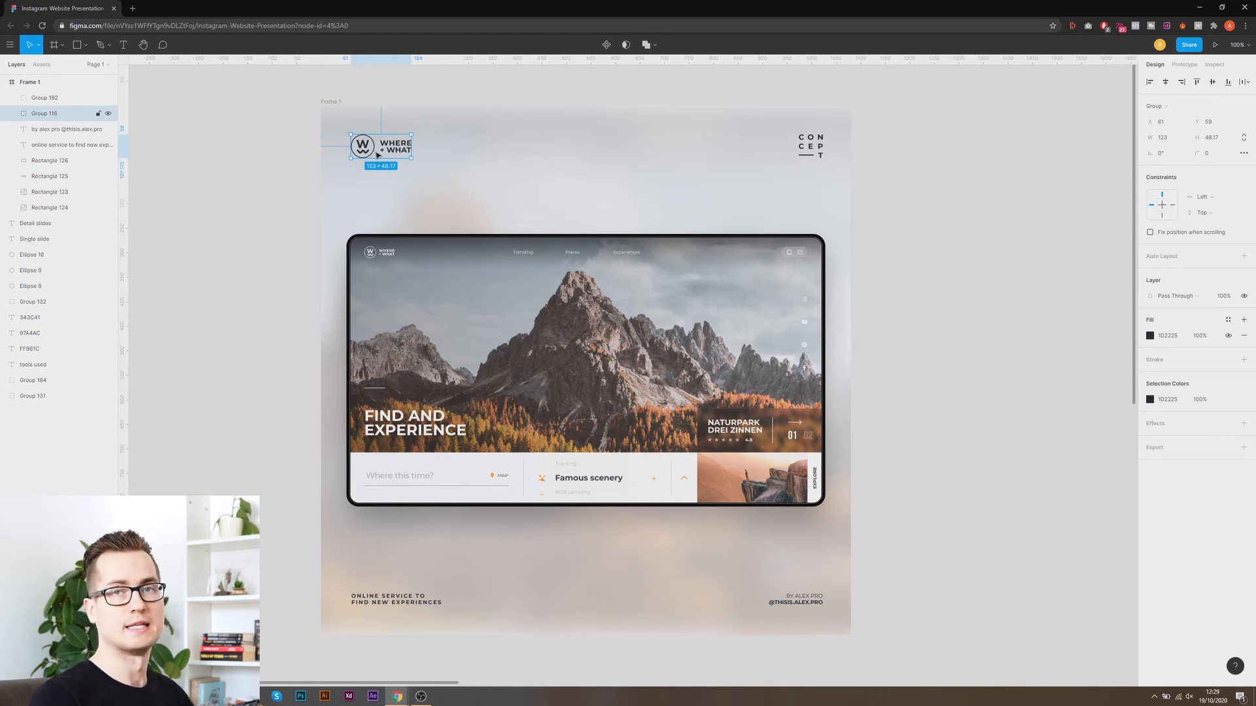
pyautogui.click(388, 601)
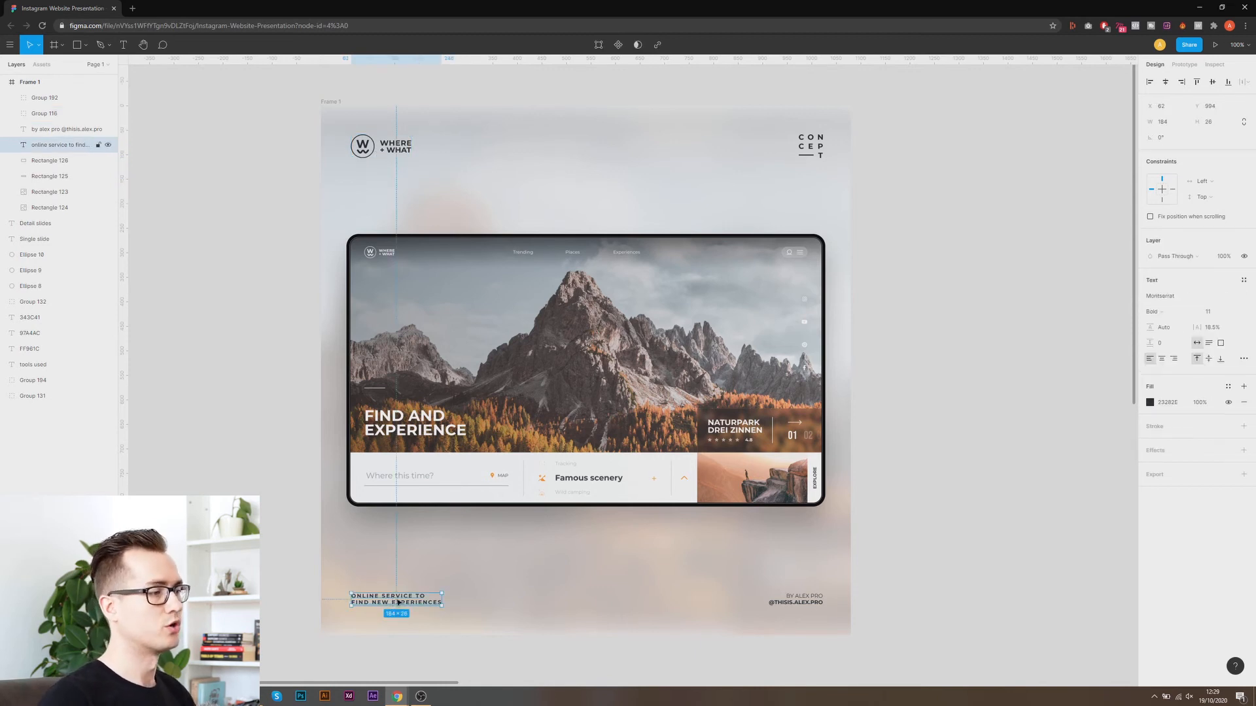
pyautogui.click(803, 600)
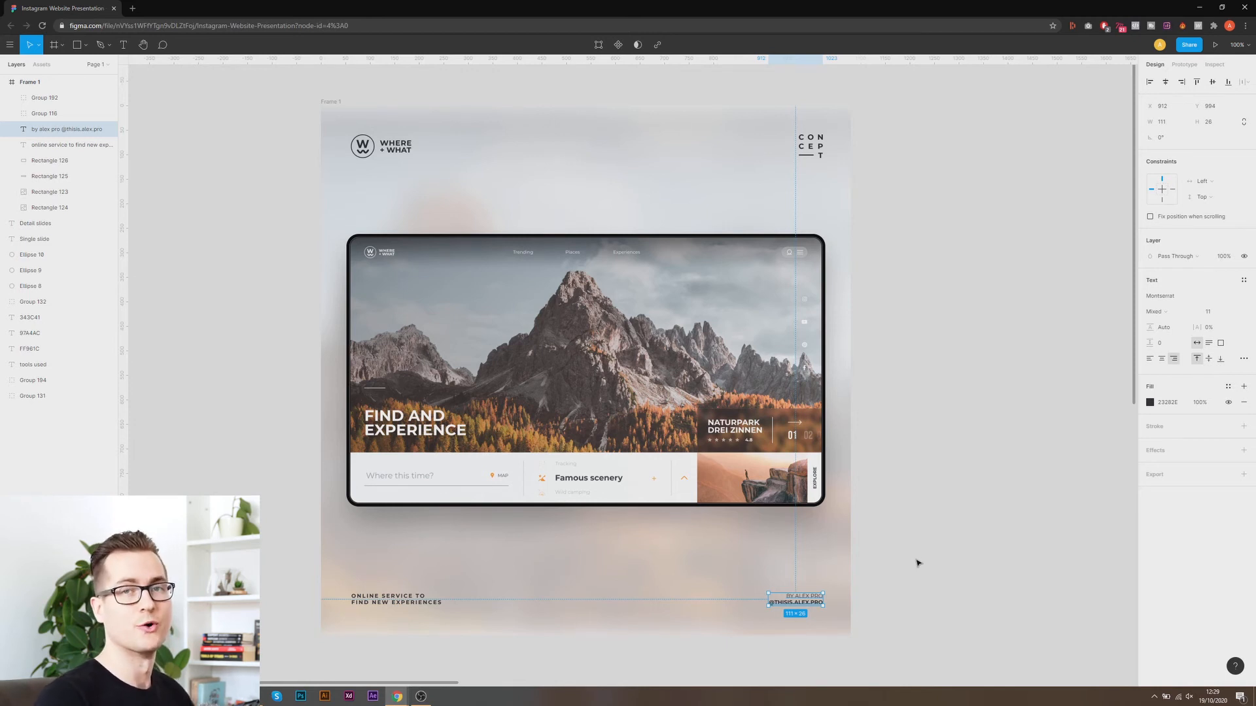
pyautogui.click(940, 480)
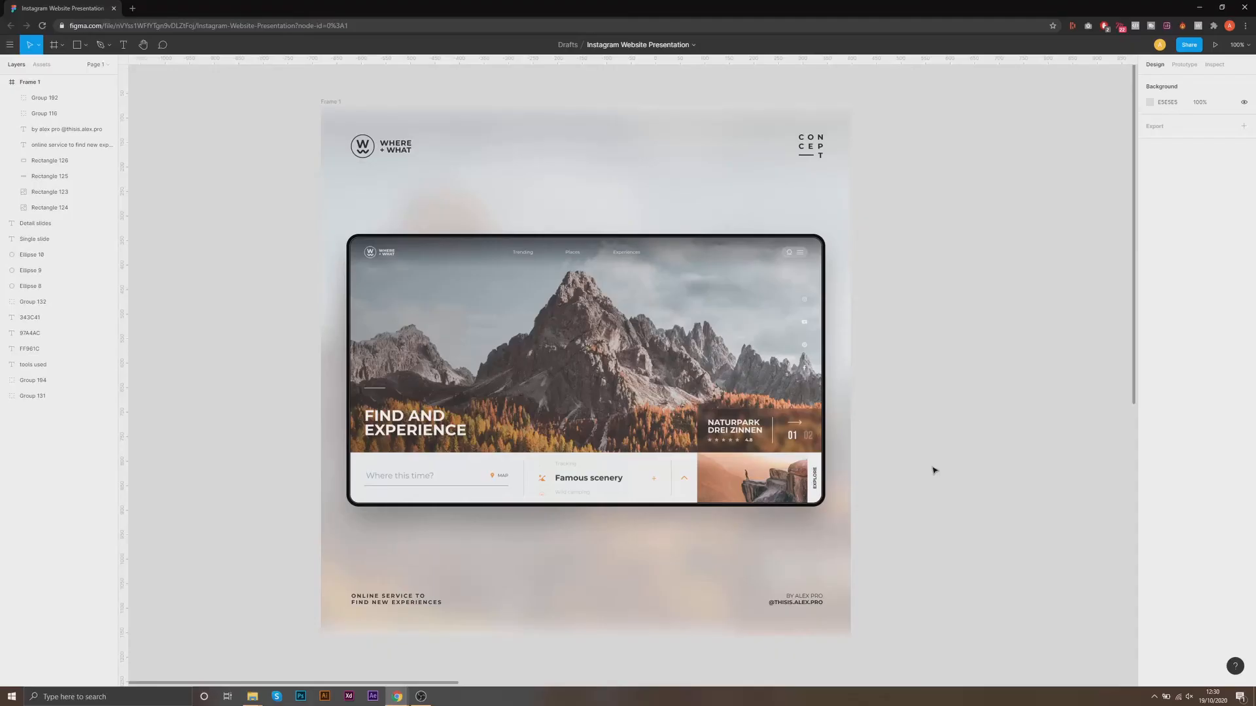
# Group the website image with its two outline rectangles, try moving the group, and undo the move.
pyautogui.scroll(2, 833, 272)
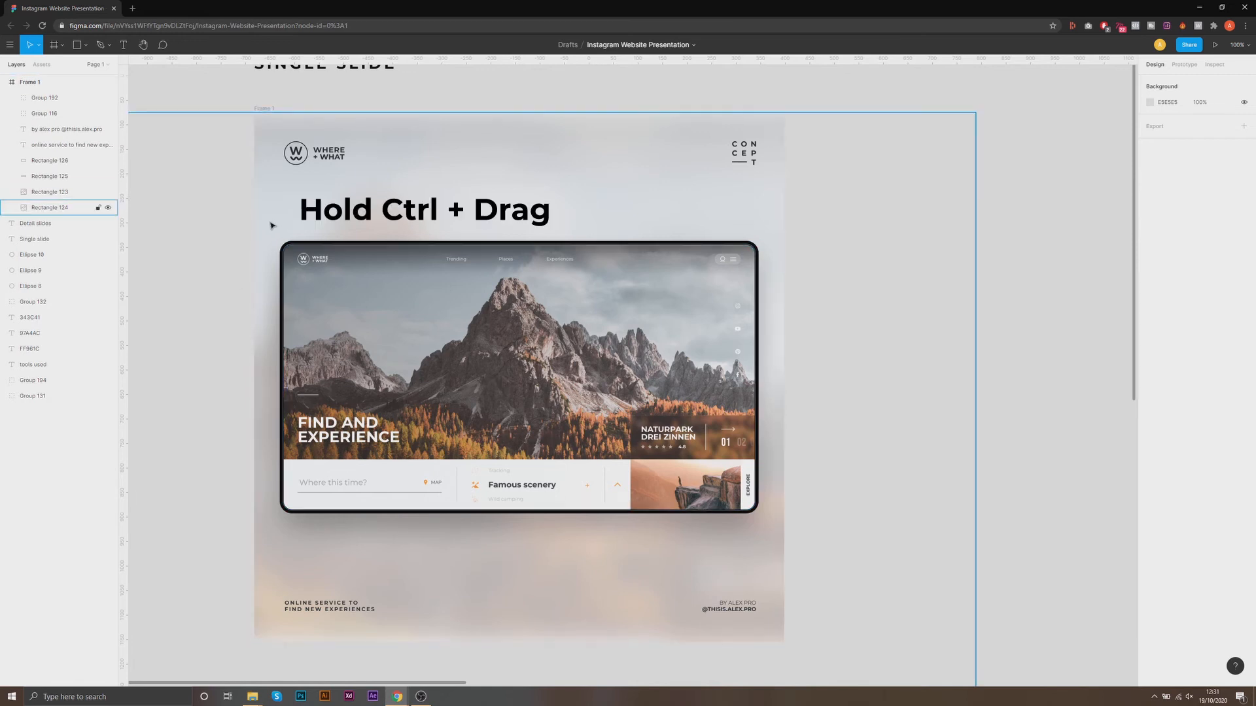
pyautogui.moveTo(276, 231); pyautogui.dragTo(769, 531)
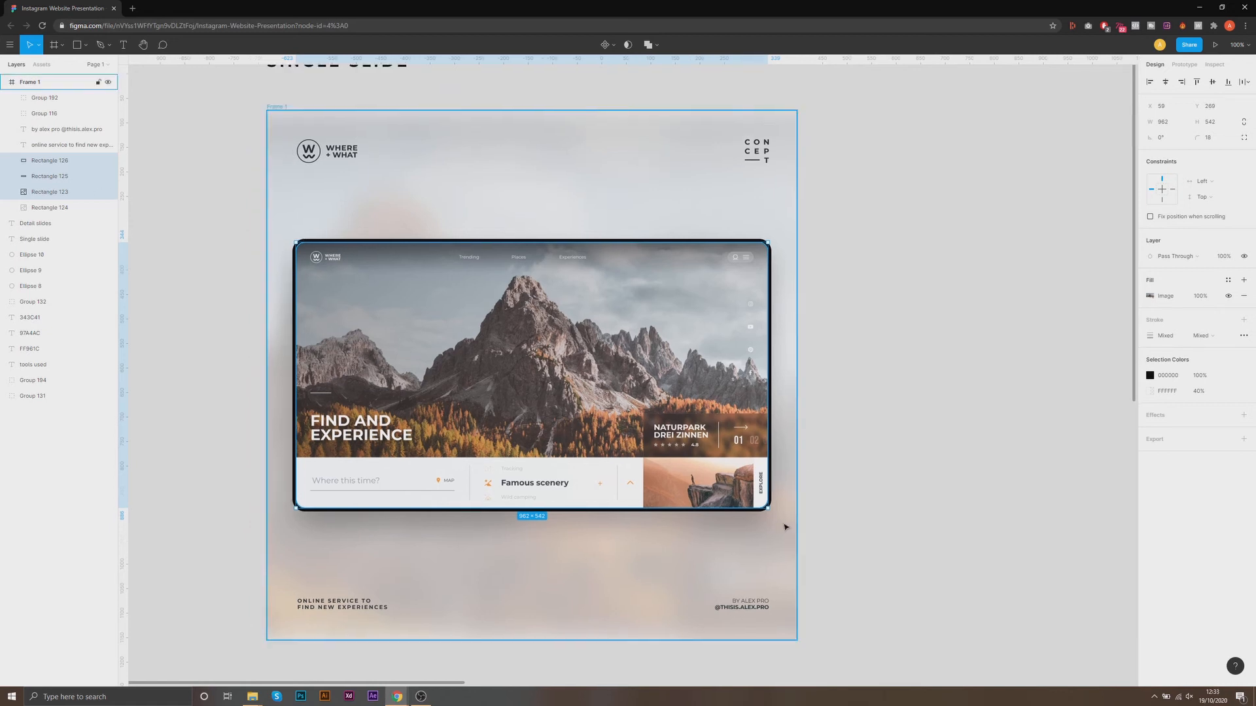
pyautogui.hotkey('ctrl', 'g')
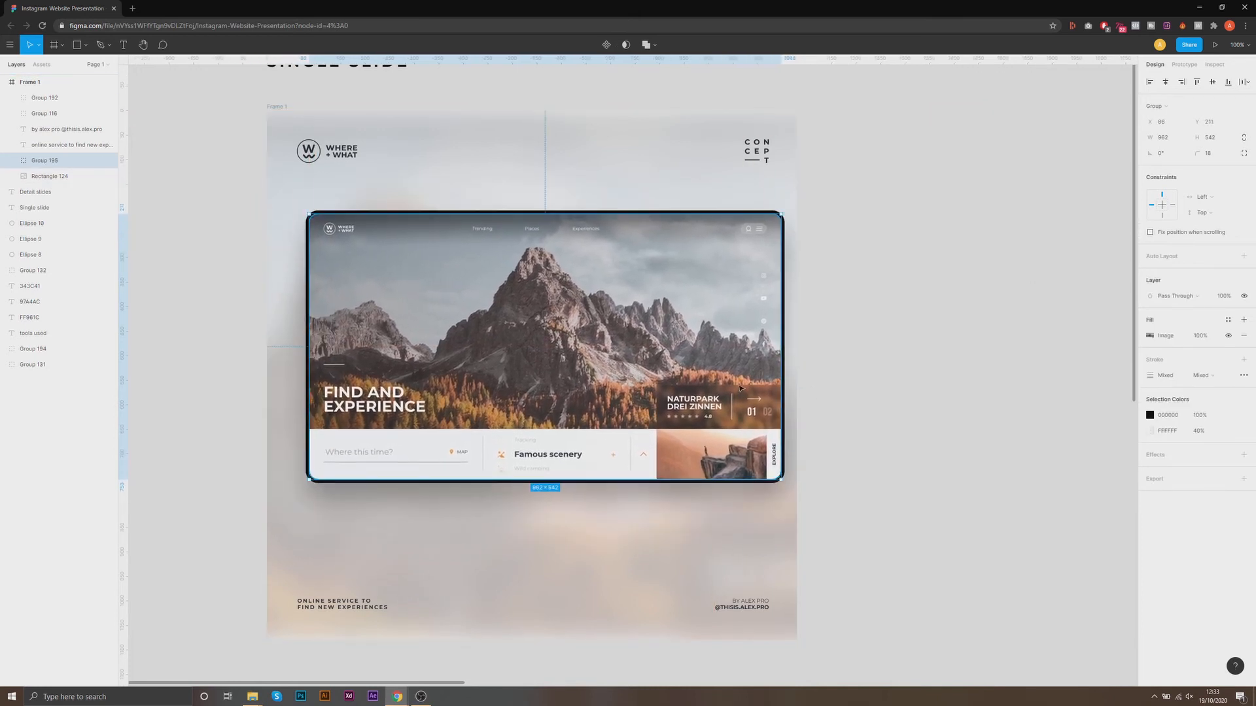
pyautogui.moveTo(710, 407); pyautogui.dragTo(698, 396)
pyautogui.hotkey('ctrl', 'z')
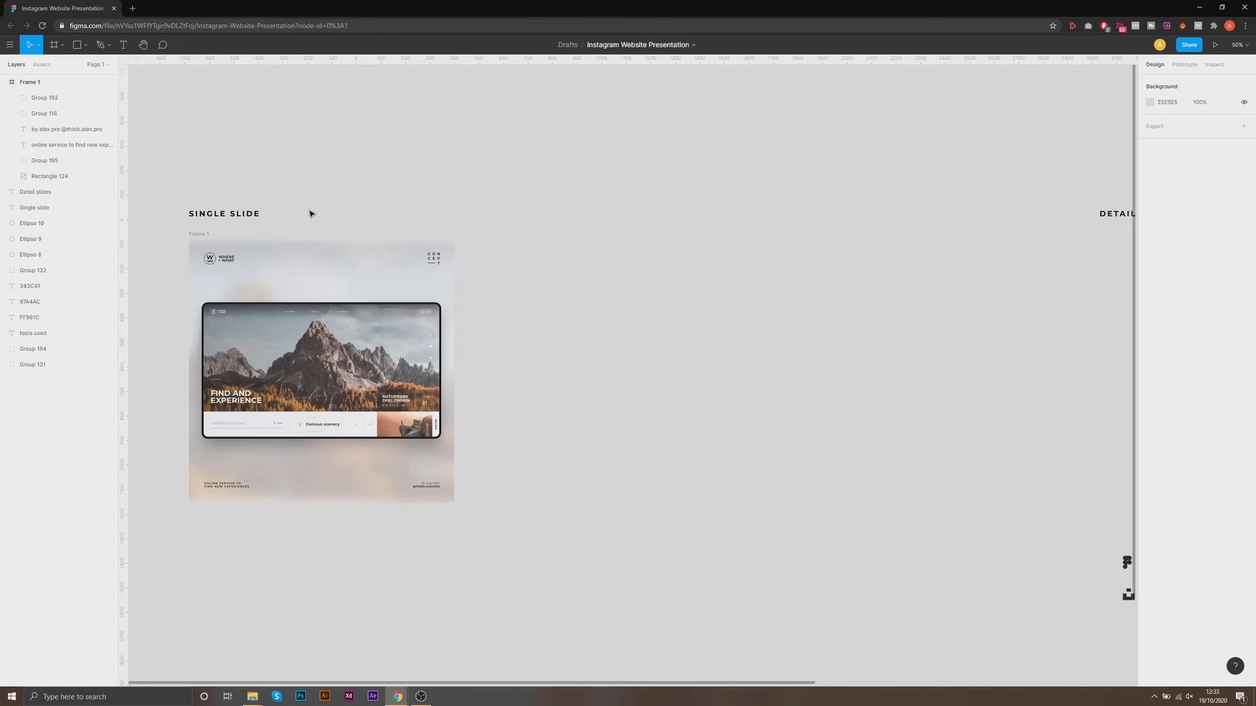
# Duplicate the finished slide frame and place the copy directly under the Detail Slides heading.
pyautogui.click(197, 234)
pyautogui.moveTo(197, 235); pyautogui.dragTo(618, 237)
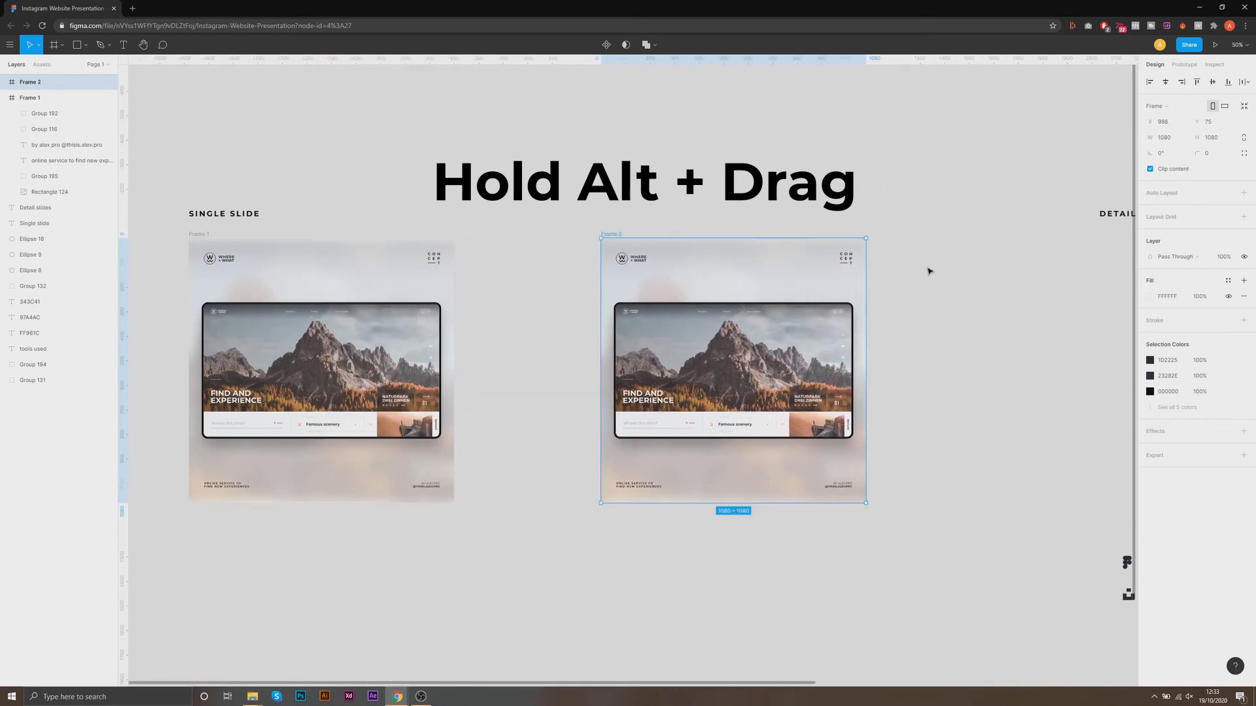
pyautogui.moveTo(969, 295); pyautogui.dragTo(569, 285)
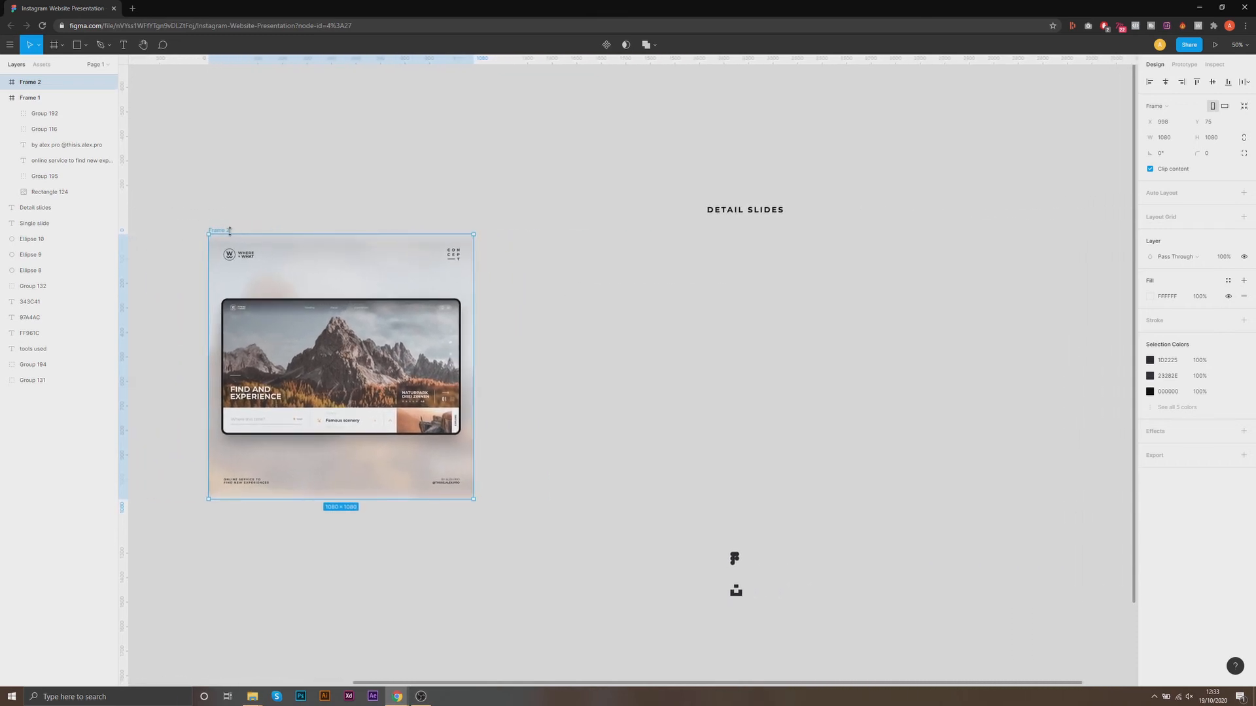
pyautogui.moveTo(220, 232); pyautogui.dragTo(719, 233)
pyautogui.click(926, 199)
# Duplicate the detail slide frame flush against its right edge and delete everything inside the new copy.
pyautogui.moveTo(922, 196); pyautogui.dragTo(518, 187)
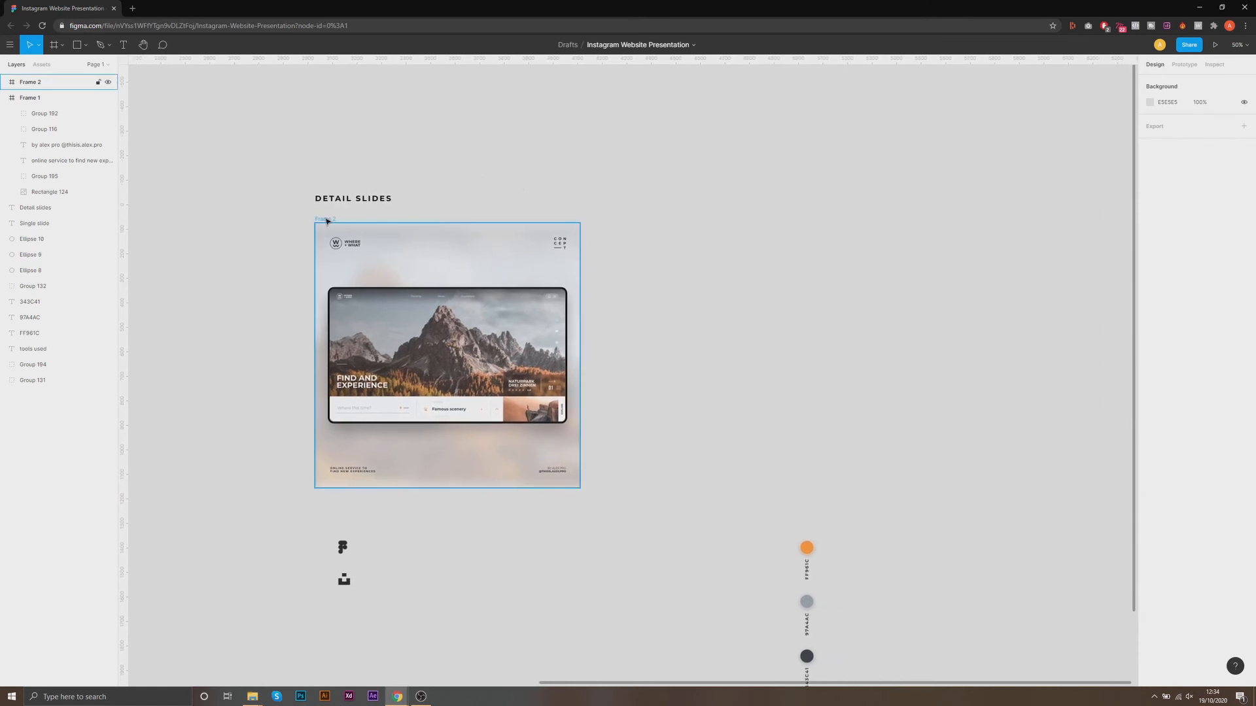
pyautogui.moveTo(327, 221); pyautogui.dragTo(592, 221)
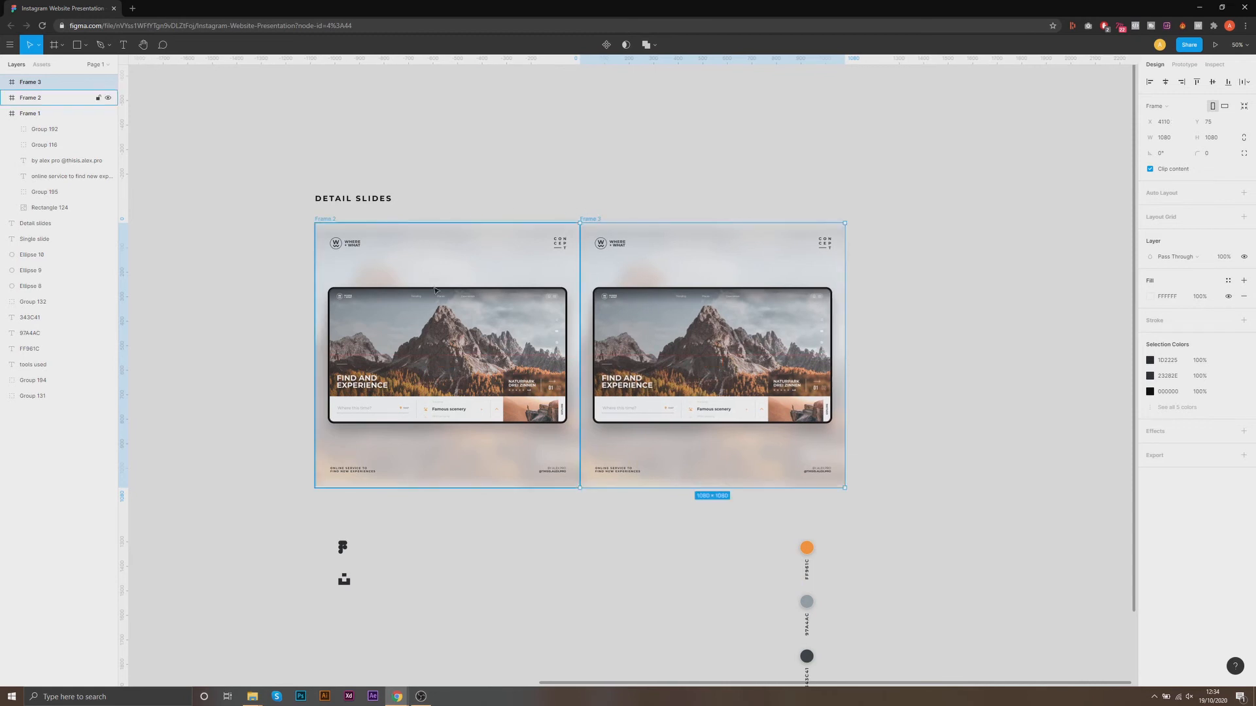
pyautogui.click(569, 163)
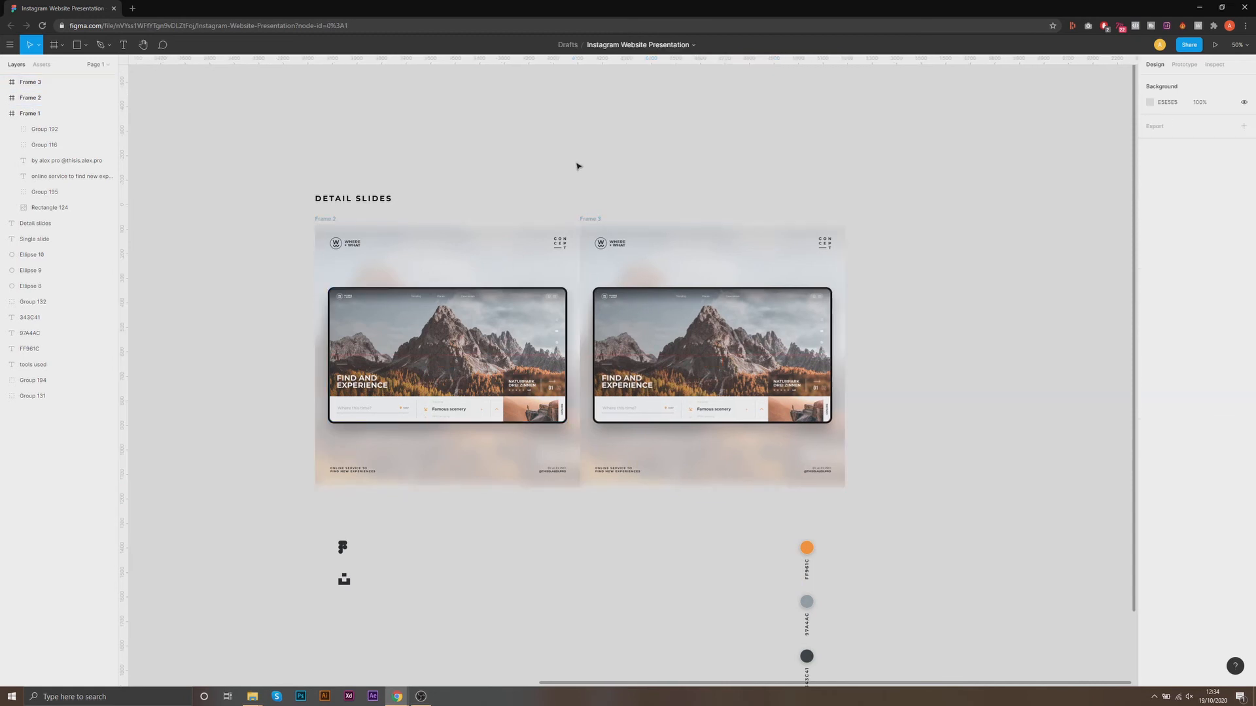
pyautogui.moveTo(607, 181); pyautogui.dragTo(879, 484)
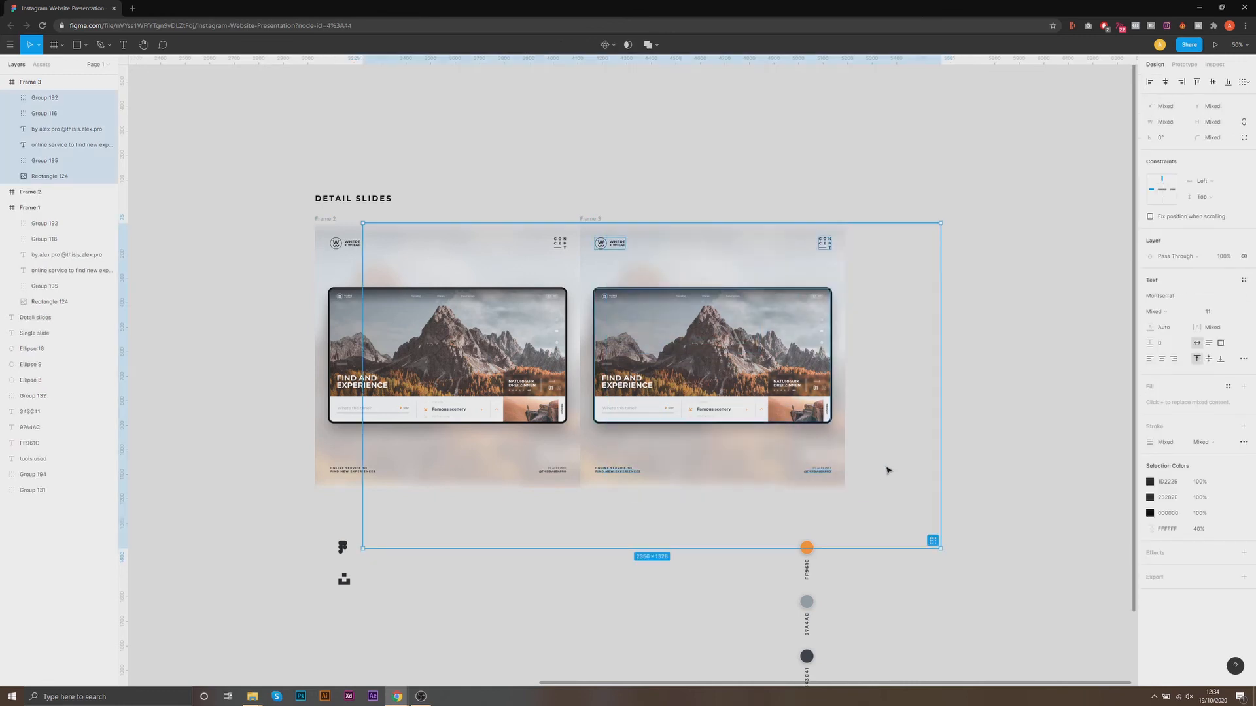
pyautogui.press('Delete')
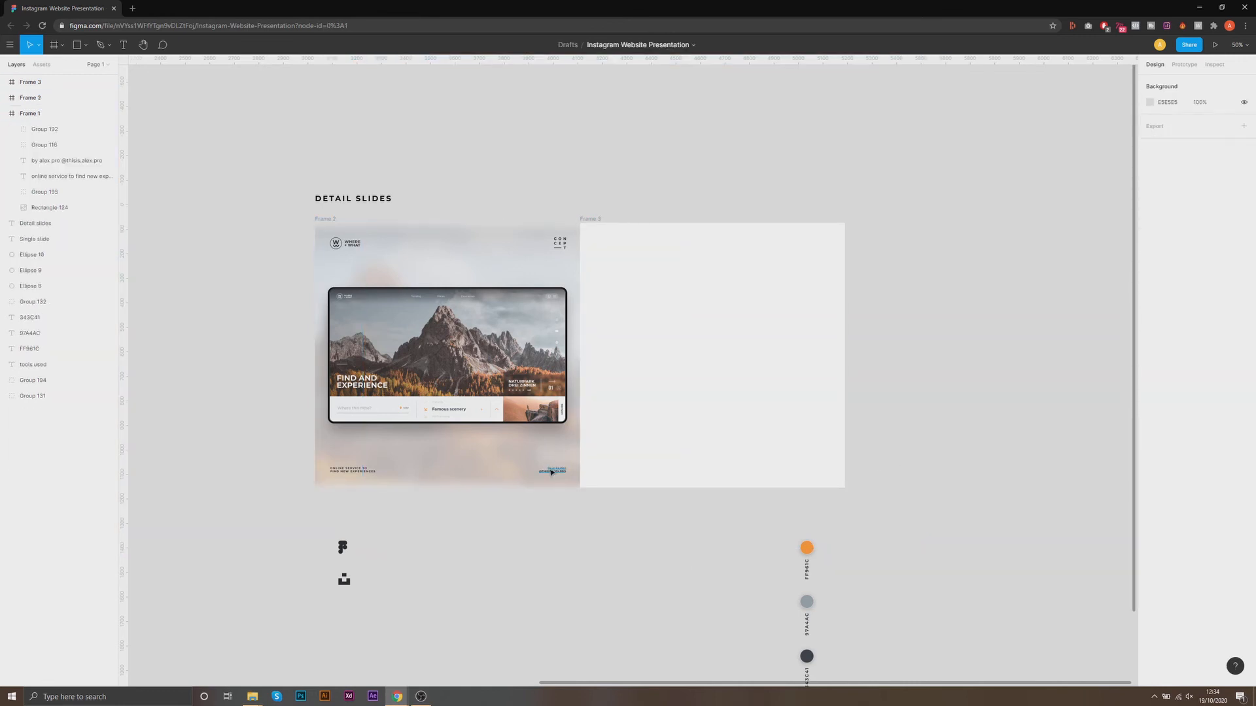
# Delete the author credit, tagline, logo and Concept label from the first detail slide frame.
pyautogui.click(552, 469)
pyautogui.keyDown('shift'); pyautogui.click(353, 470); pyautogui.keyUp('shift')
pyautogui.keyDown('shift'); pyautogui.click(345, 243); pyautogui.keyUp('shift')
pyautogui.keyDown('shift'); pyautogui.click(561, 245); pyautogui.keyUp('shift')
pyautogui.press('Delete')
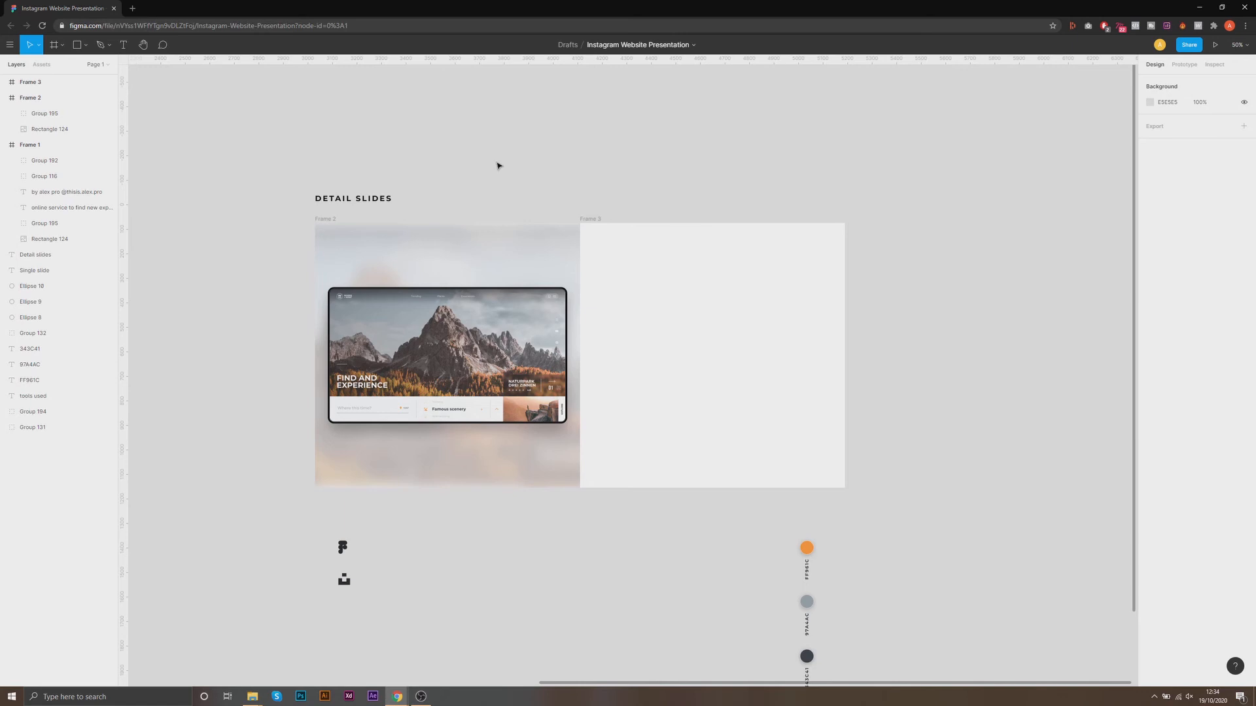
# Move the mockup group and blurred background together out of the first detail frame onto the canvas below the two empty frames.
pyautogui.click(446, 331)
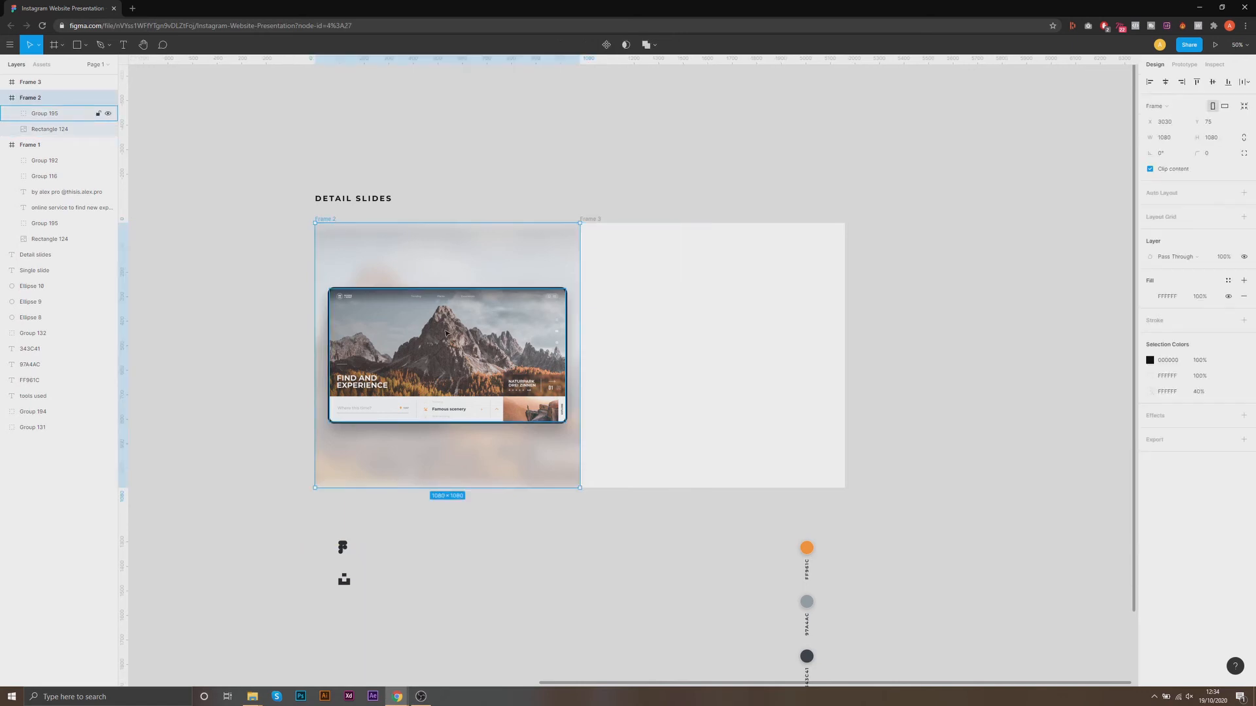
pyautogui.click(412, 259)
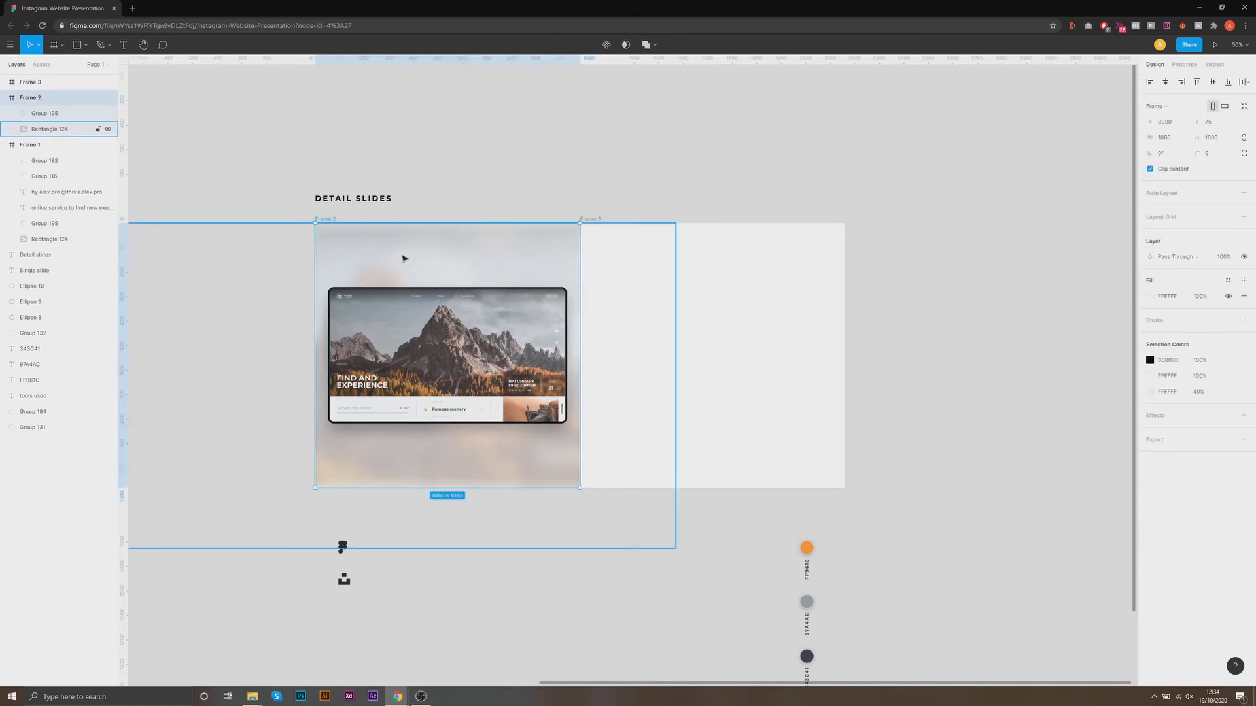
pyautogui.keyDown('shift'); pyautogui.click(427, 350); pyautogui.keyUp('shift')
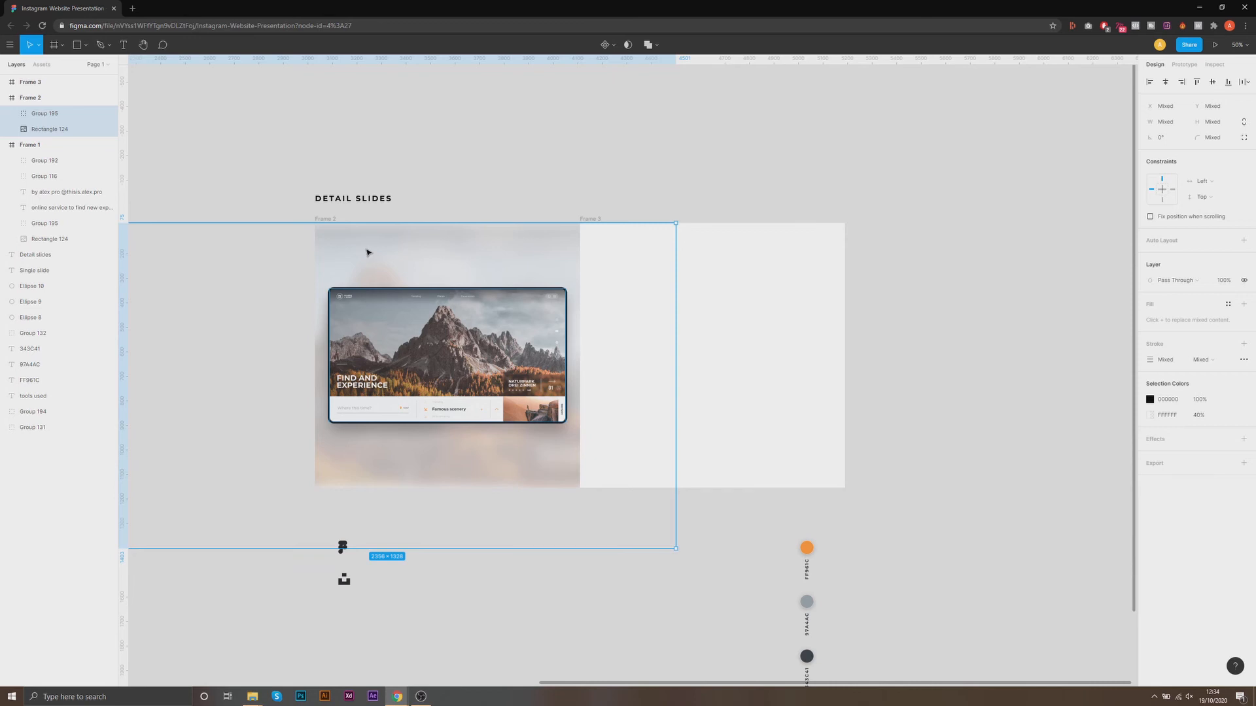
pyautogui.moveTo(336, 258); pyautogui.dragTo(486, 267)
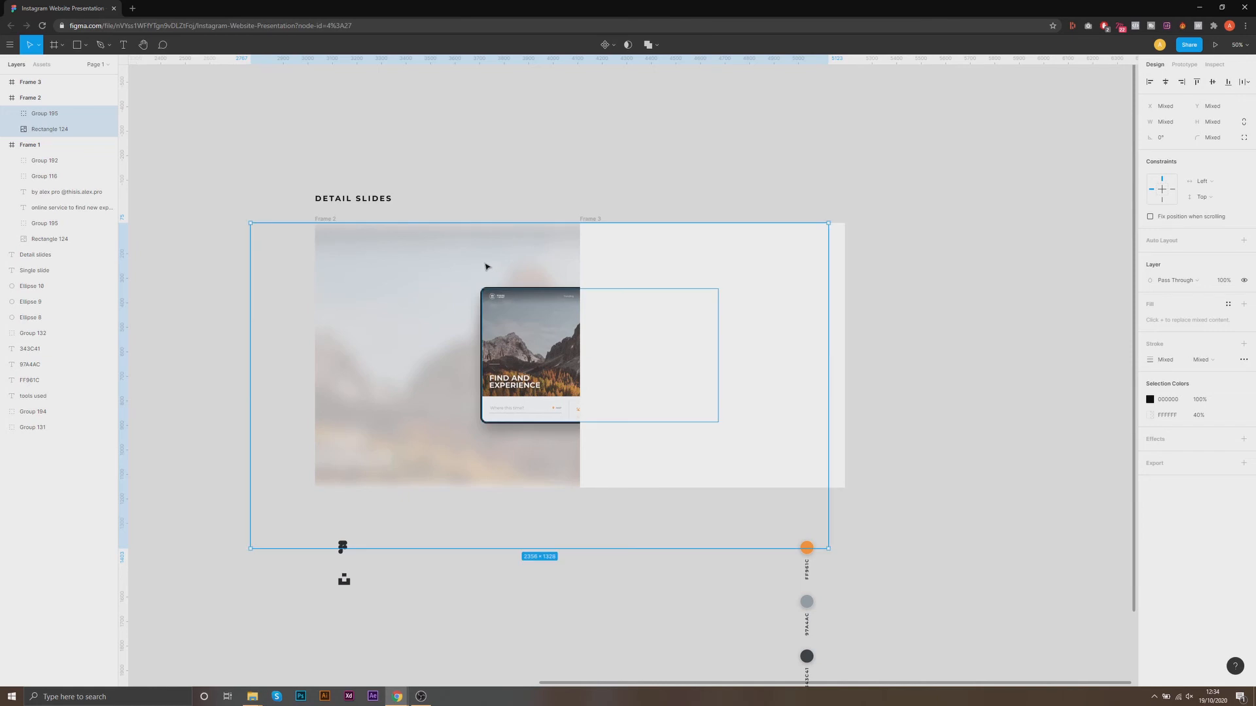
pyautogui.hotkey('ctrl', 'z')
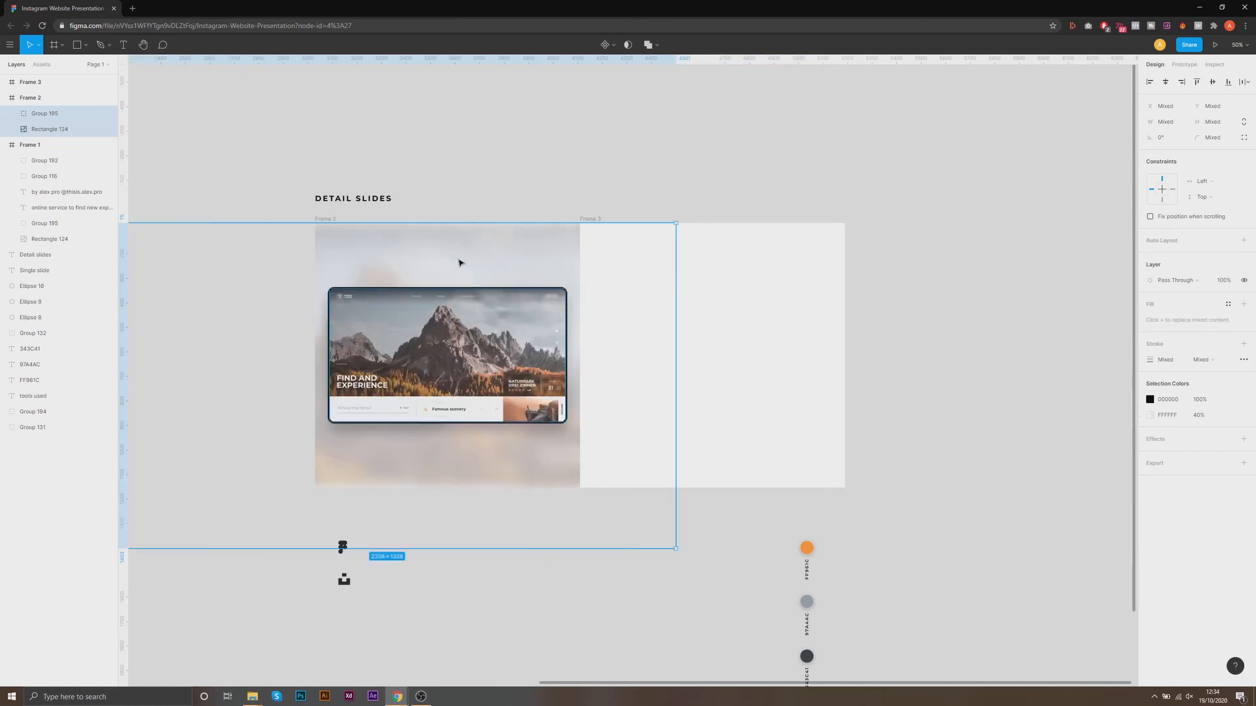
pyautogui.moveTo(409, 246); pyautogui.dragTo(582, 548)
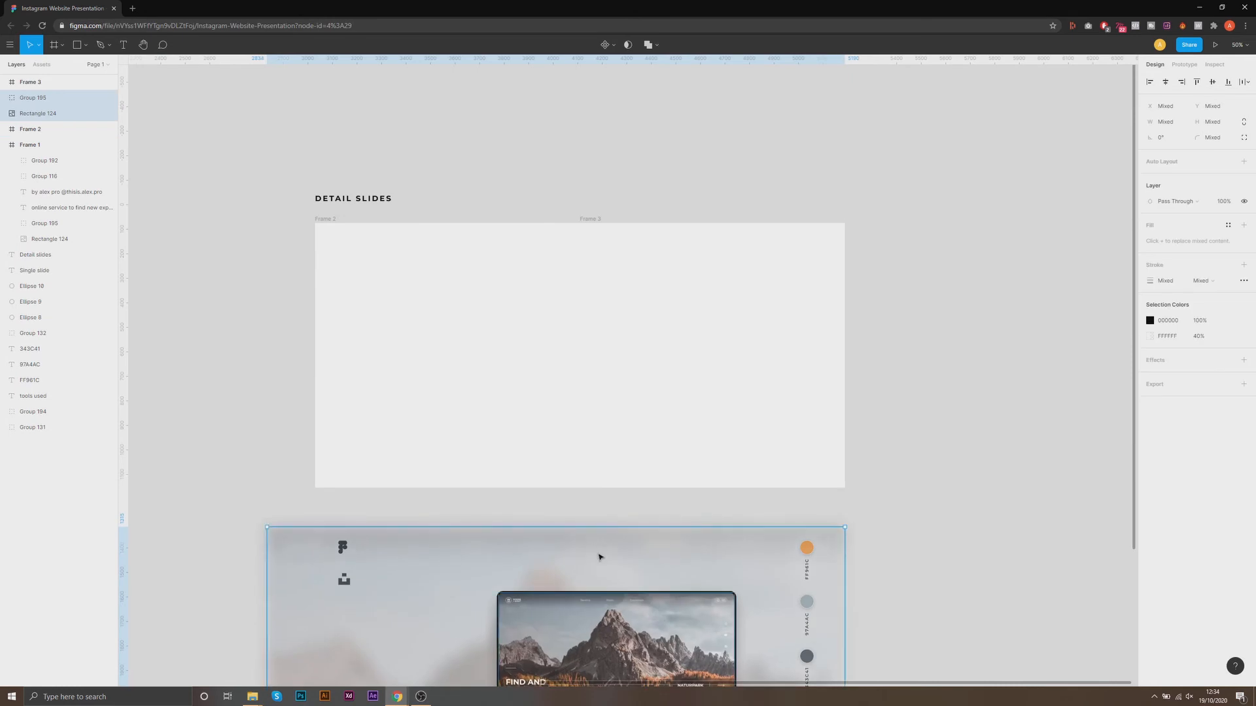
pyautogui.scroll(-2, 598, 555)
pyautogui.scroll(-2, 630, 588)
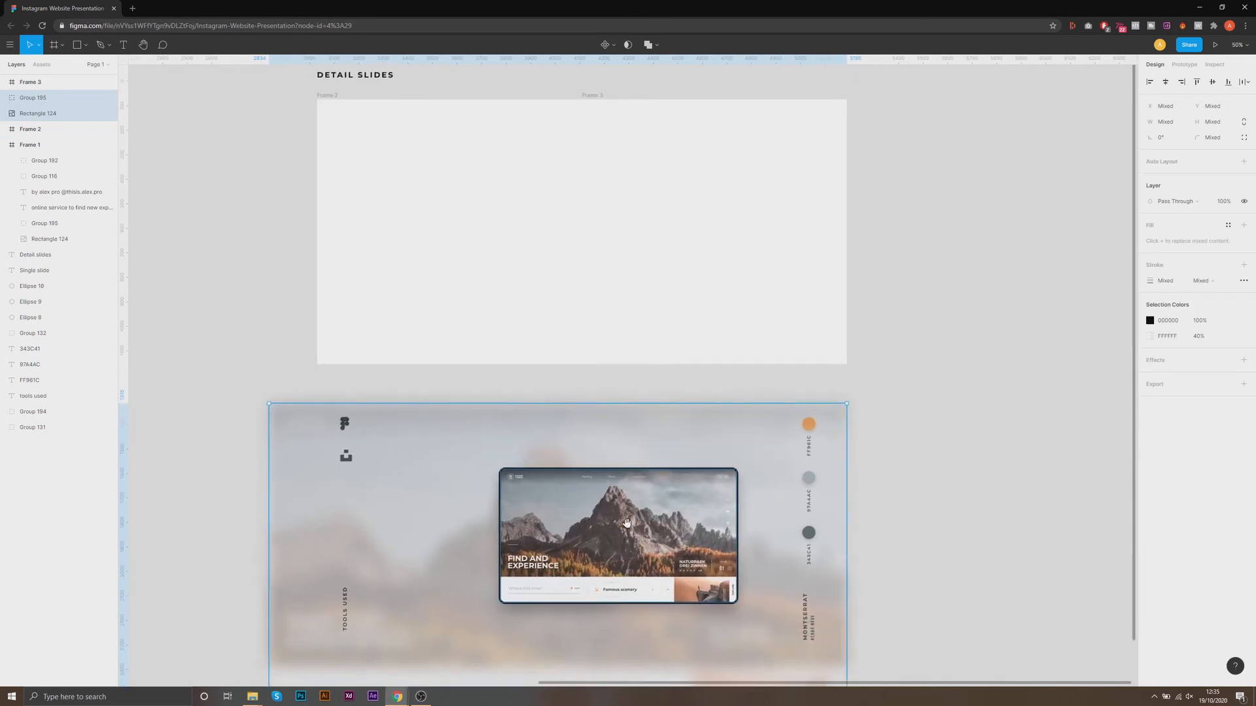
# Move the mockup and blurred background over both detail frames, and reorder the second frame beneath them in the layer stack.
pyautogui.moveTo(640, 665); pyautogui.dragTo(619, 402)
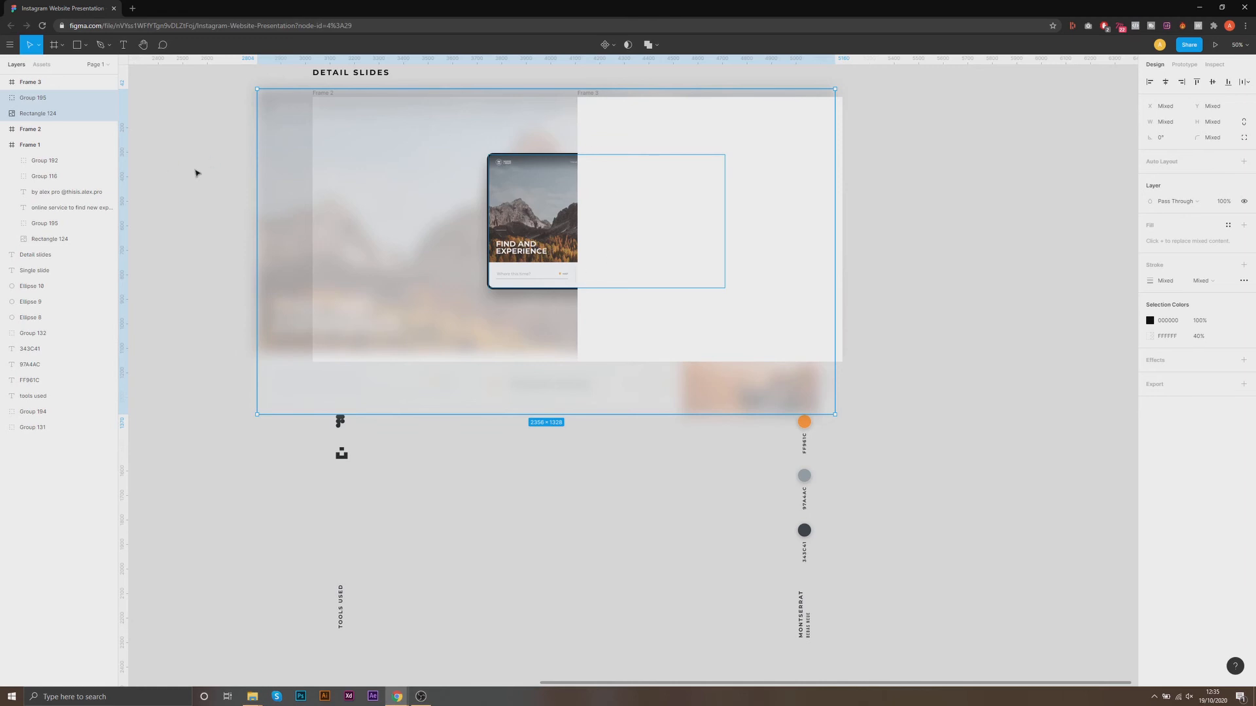
pyautogui.click(198, 174)
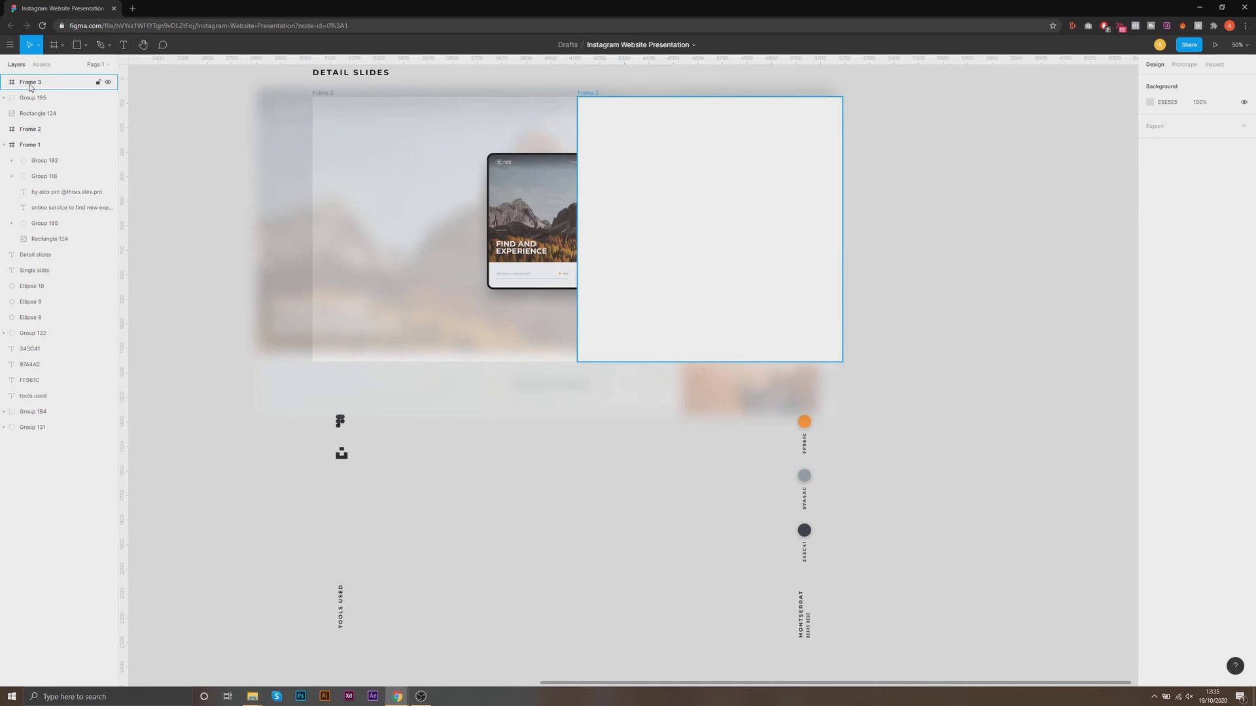
pyautogui.click(29, 83)
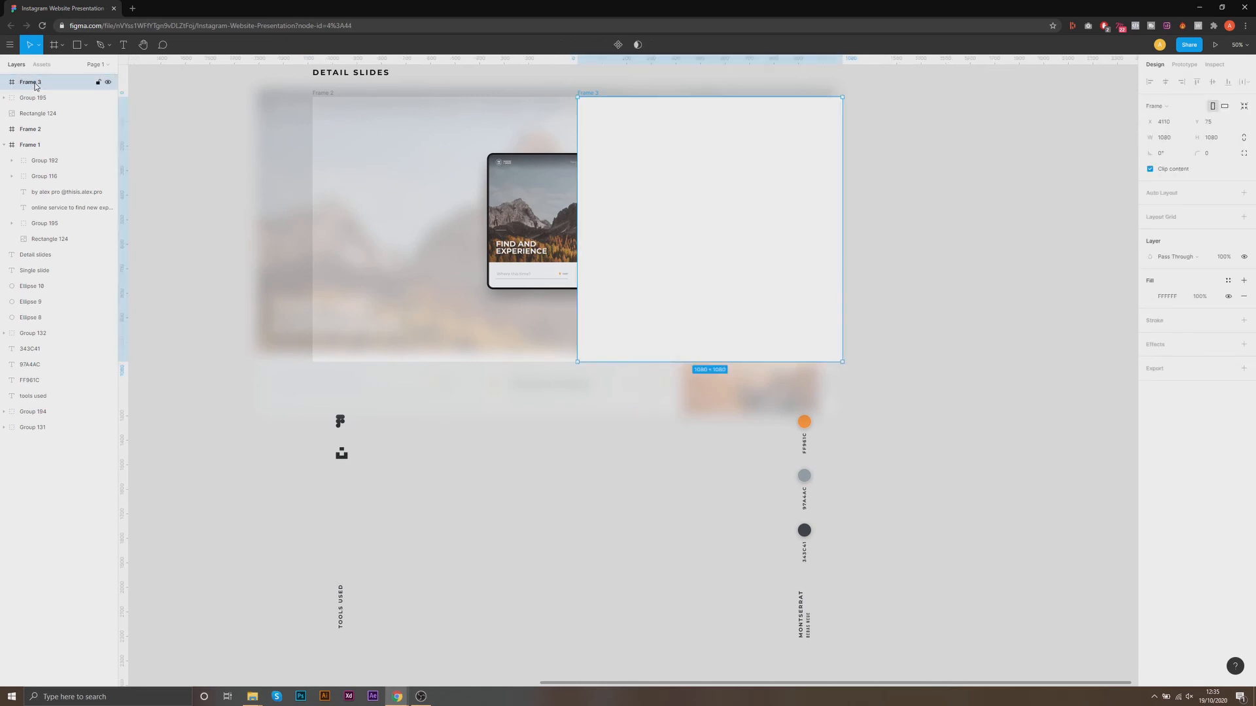
pyautogui.moveTo(36, 85); pyautogui.dragTo(26, 126)
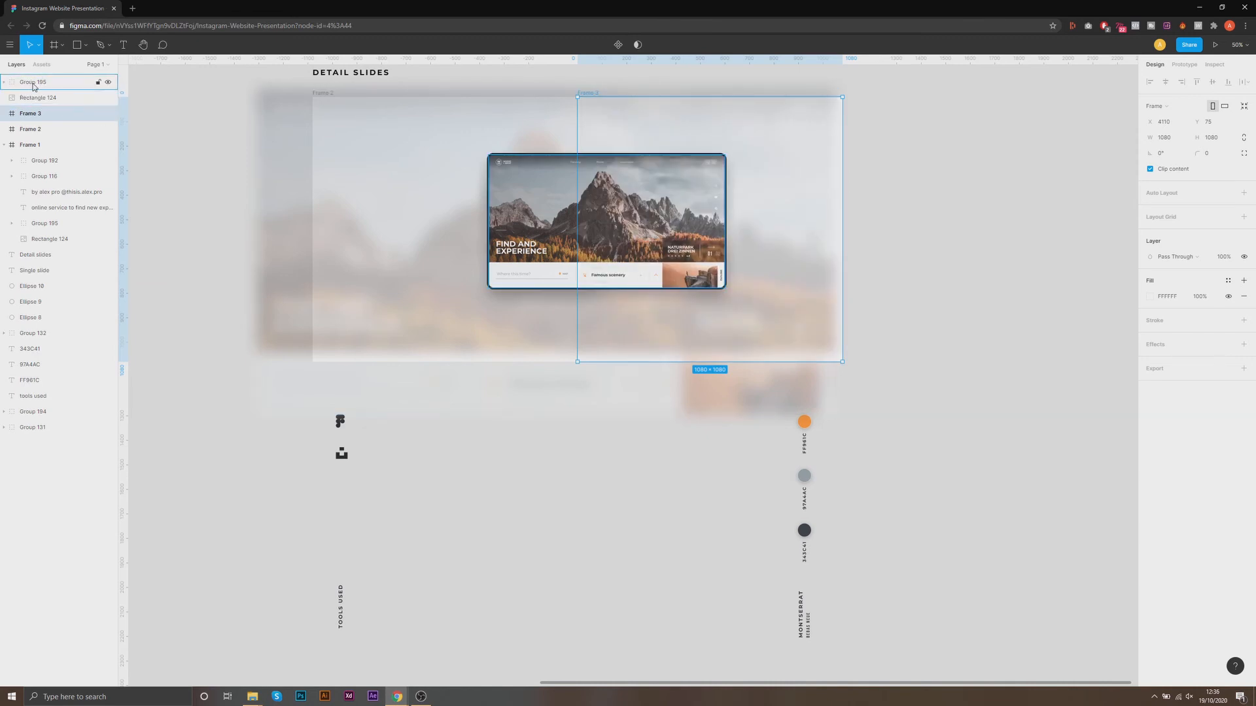
# Reposition and proportionally enlarge the blurred background image so it covers both detail frames with margin on every side.
pyautogui.click(32, 83)
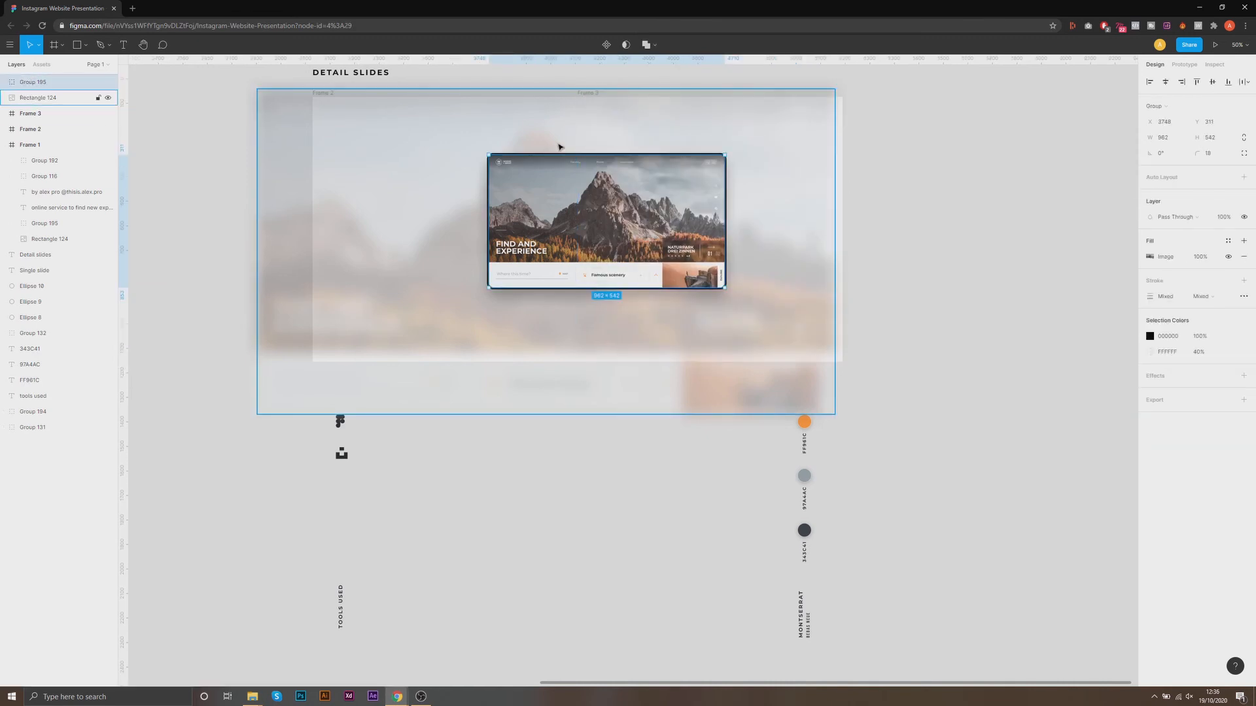
pyautogui.moveTo(345, 129); pyautogui.dragTo(386, 137)
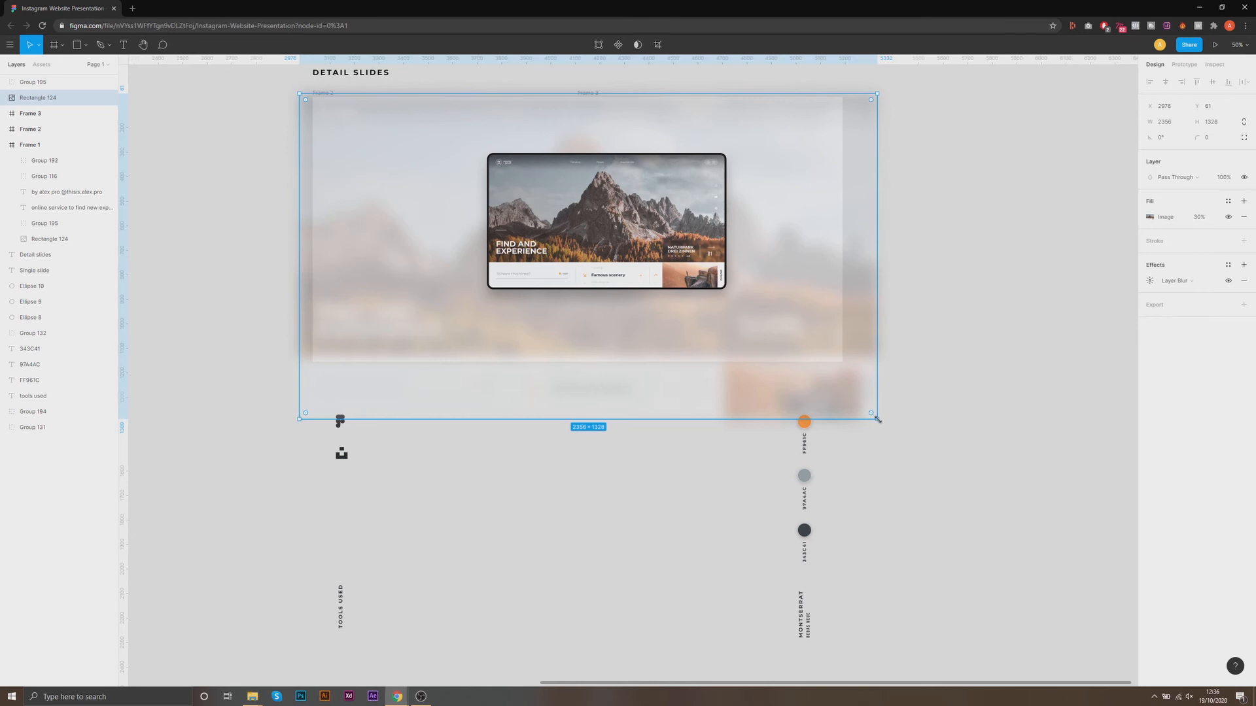
pyautogui.moveTo(877, 418); pyautogui.dragTo(903, 433)
pyautogui.moveTo(782, 168); pyautogui.dragTo(782, 173)
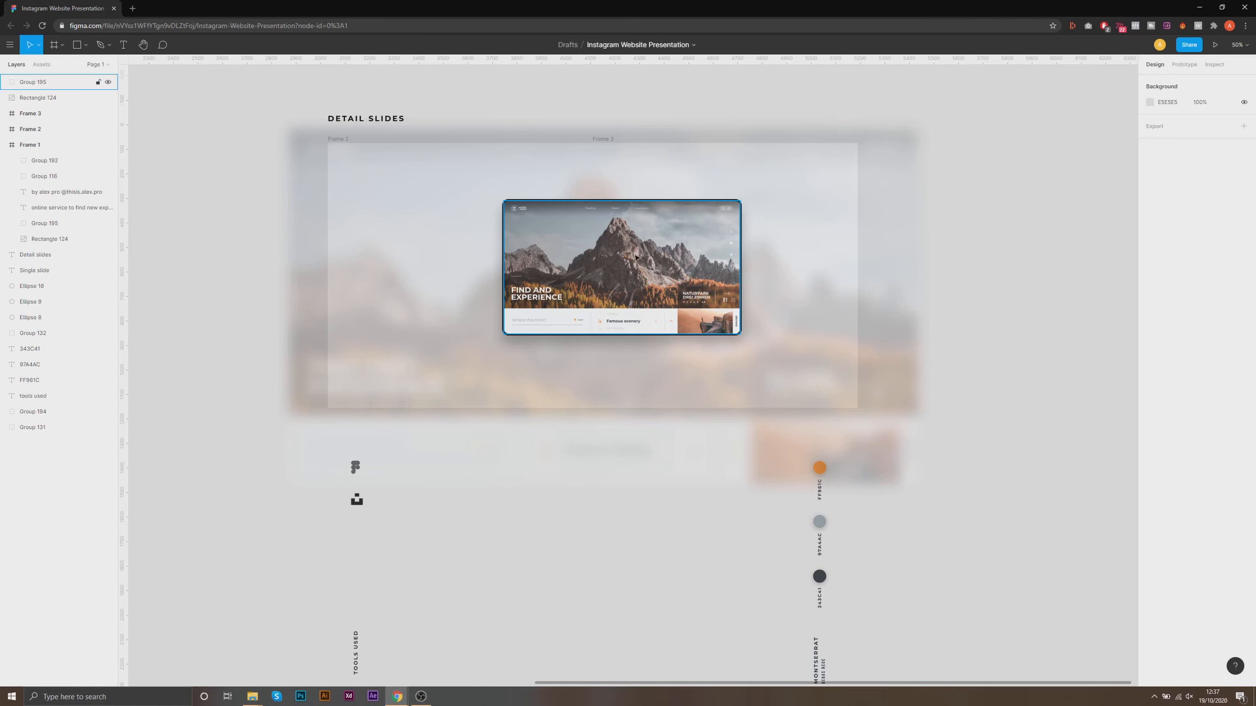
# Scale the mockup group up proportionally from its center to about 1622 × 914 and reposition it across the two detail frames.
pyautogui.click(634, 252)
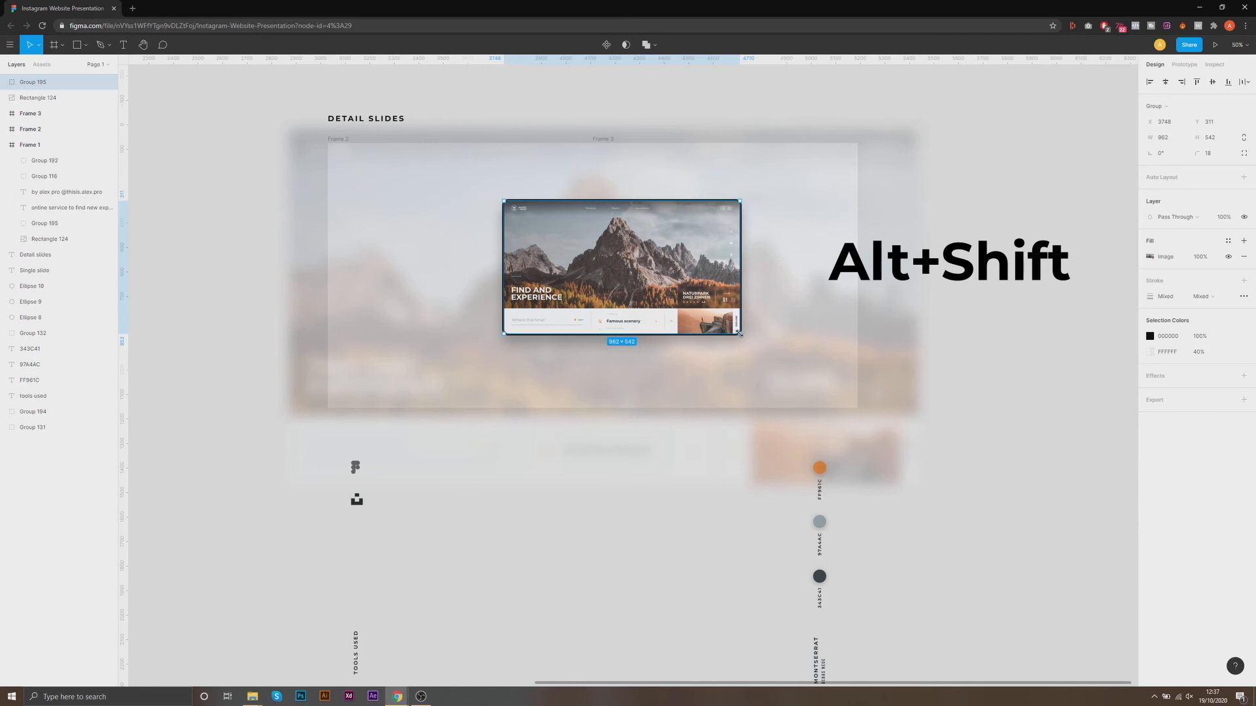
pyautogui.moveTo(741, 333); pyautogui.dragTo(821, 384)
pyautogui.moveTo(759, 239); pyautogui.dragTo(743, 247)
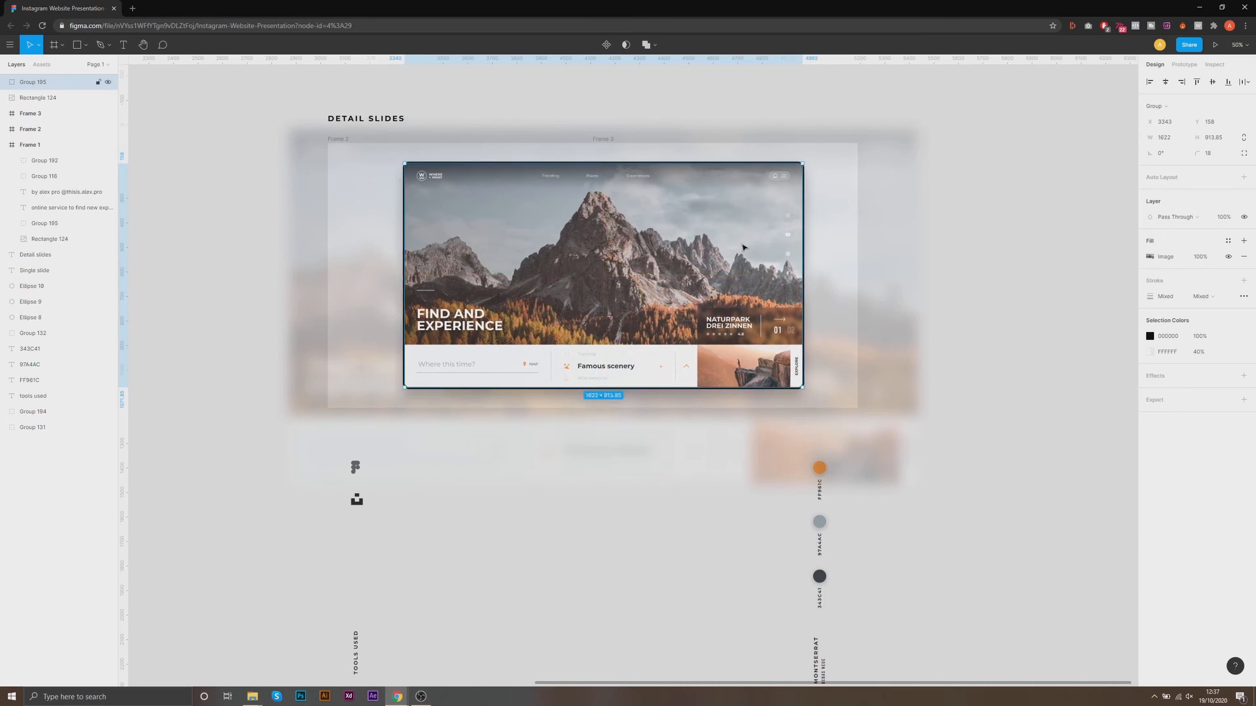
pyautogui.click(996, 243)
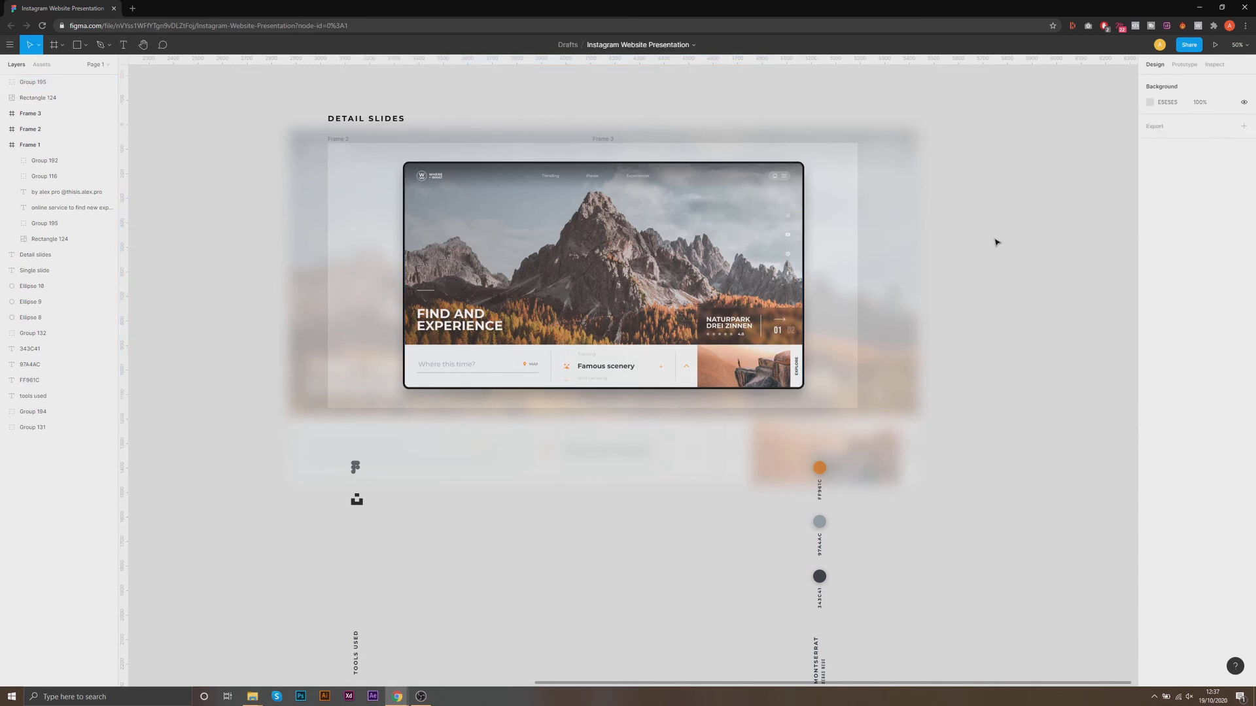
# Increase the outside stroke of the mockup's screen image rectangle to 13.
pyautogui.hotkey('shift', '0')
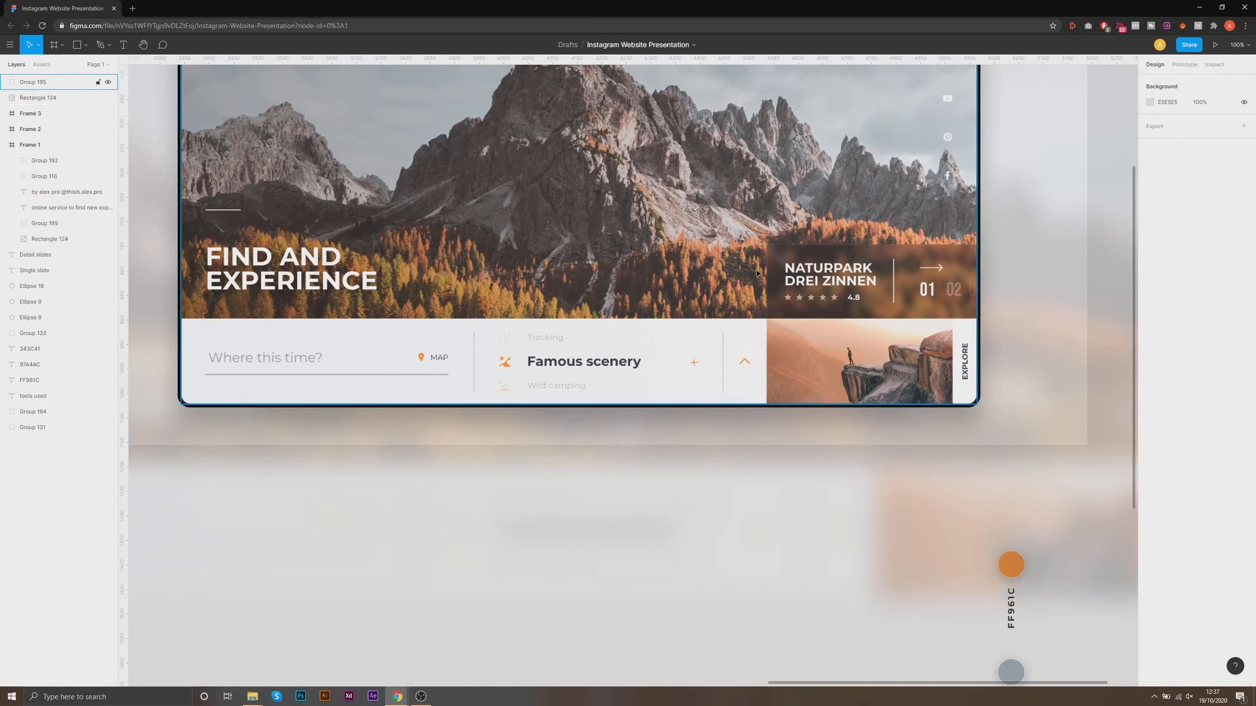
pyautogui.scroll(3, 757, 274)
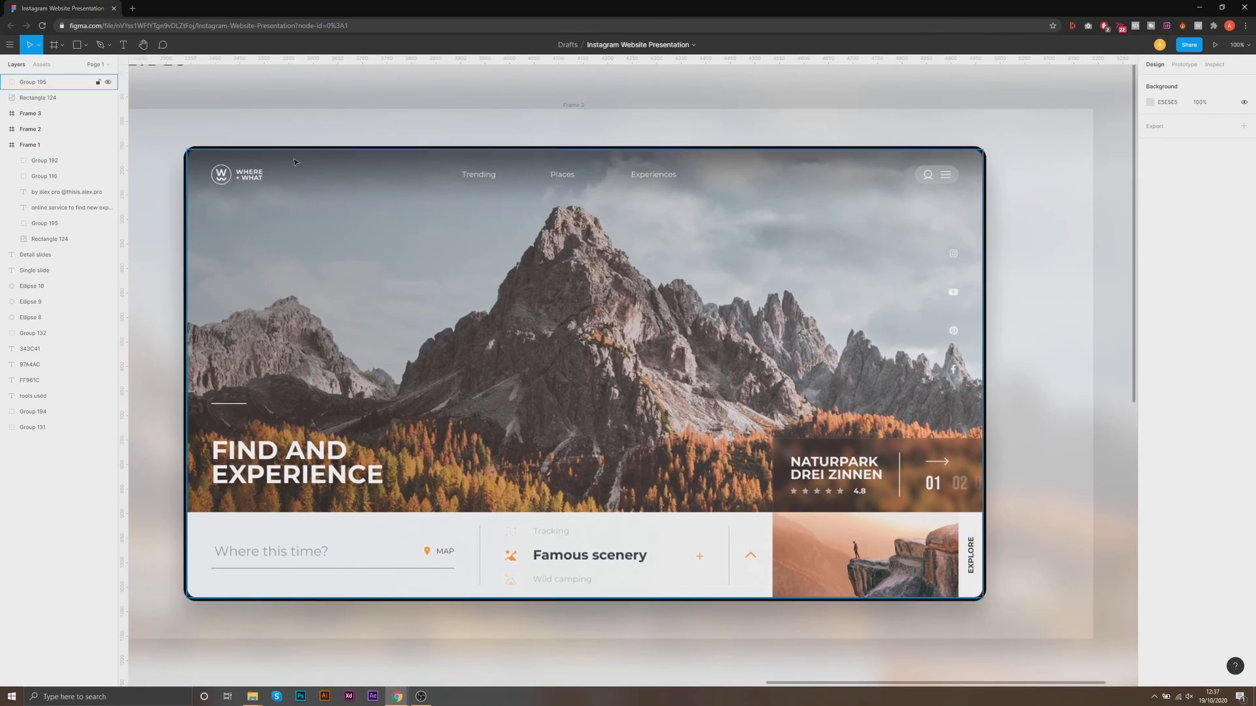
pyautogui.click(471, 258)
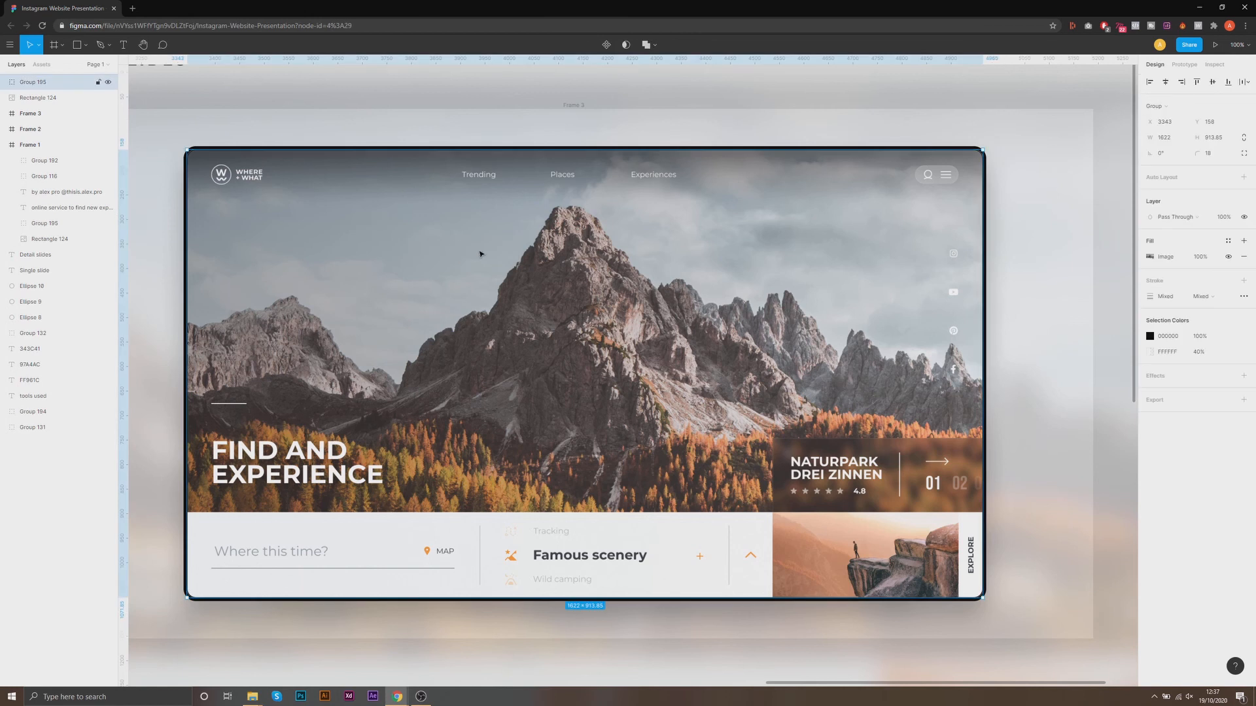
pyautogui.doubleClick(413, 202)
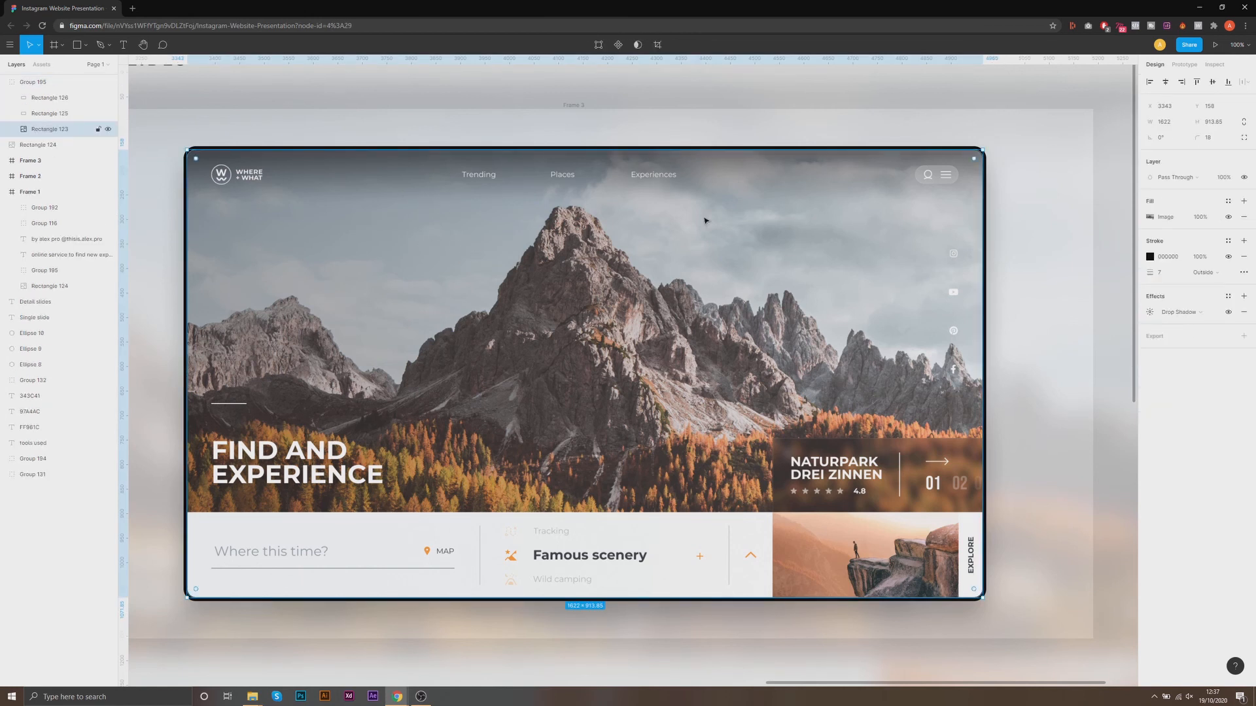
pyautogui.moveTo(1150, 272); pyautogui.dragTo(1157, 274)
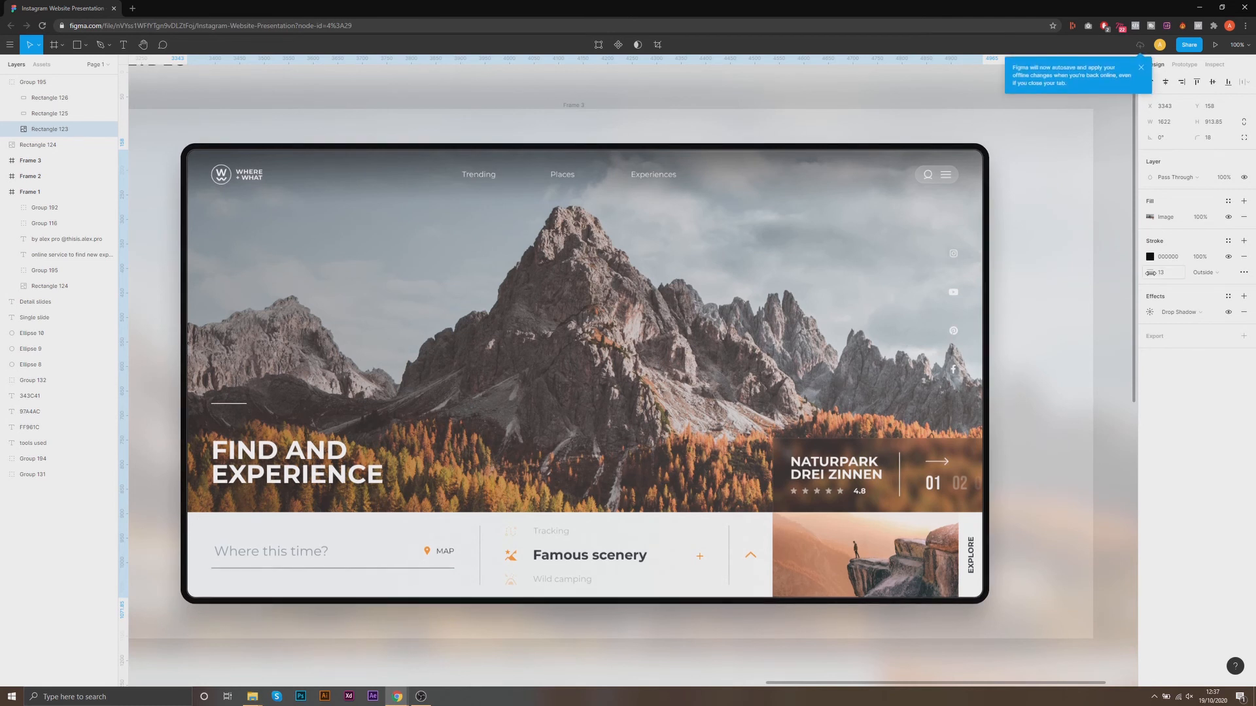
pyautogui.click(1141, 67)
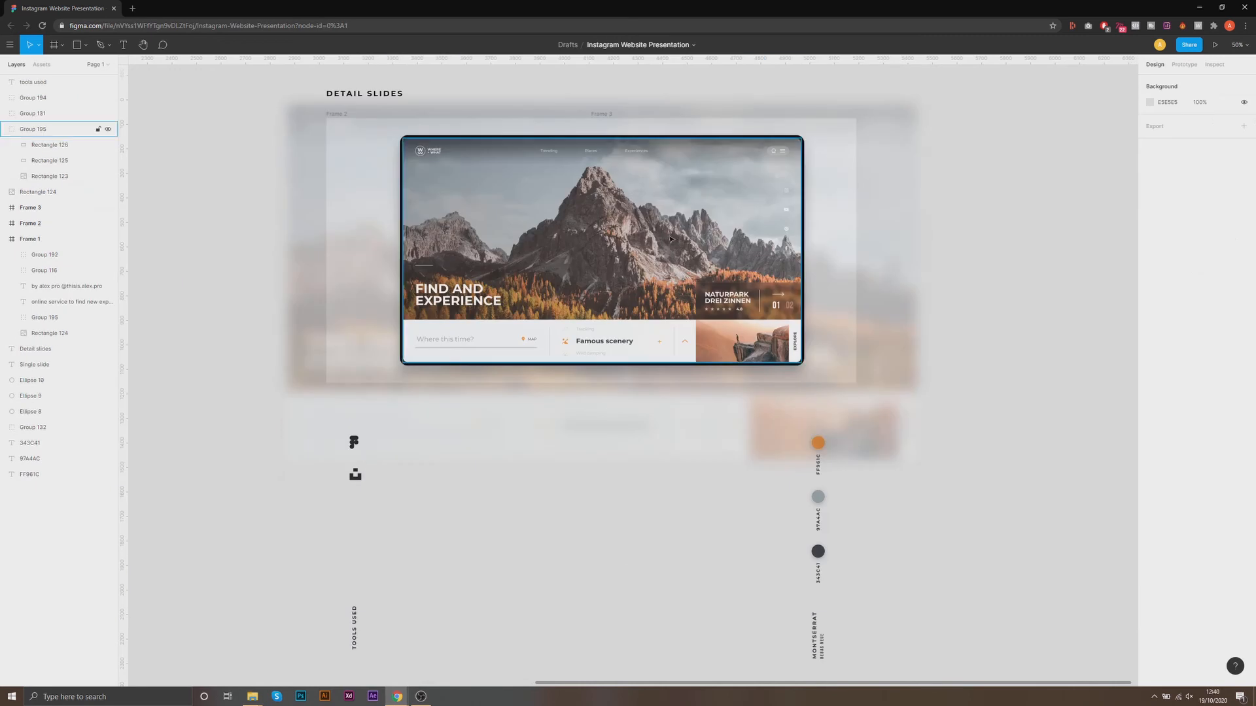
# Shift the enlarged mockup group to X 3299, Y 158 so it is centered across the seam of the two detail frames.
pyautogui.click(710, 202)
pyautogui.moveTo(728, 196); pyautogui.dragTo(718, 193)
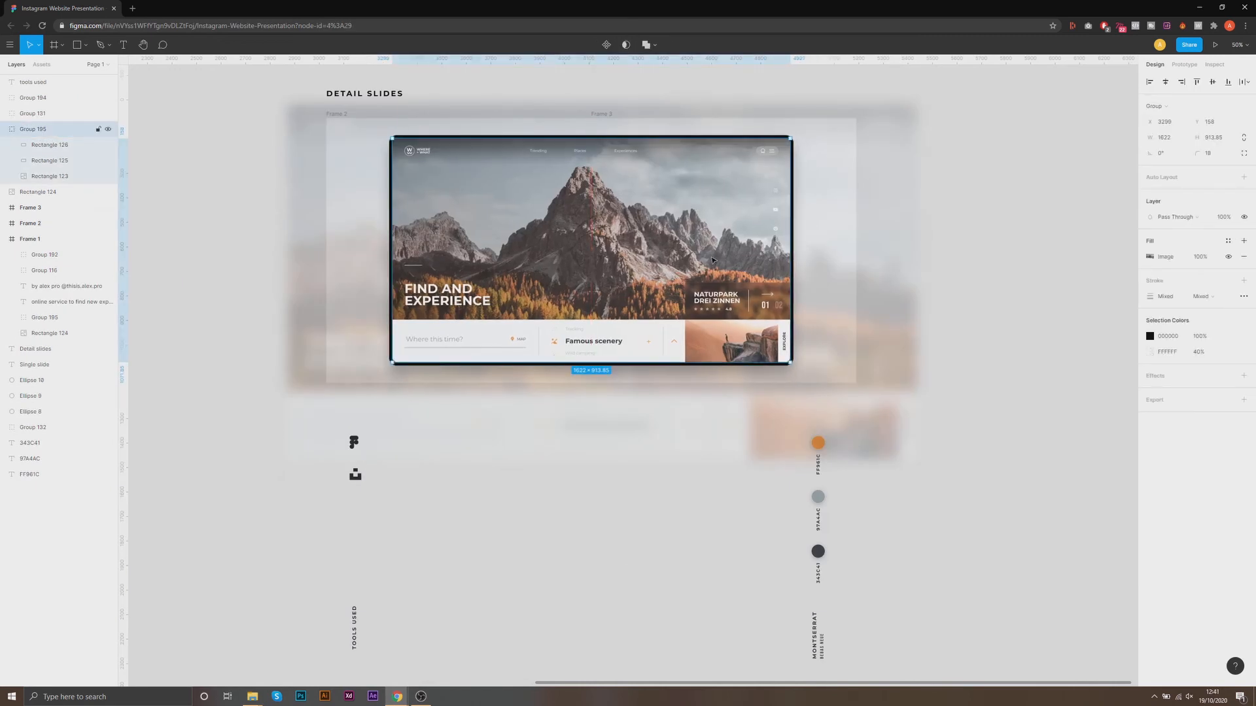
pyautogui.hotkey('shift', 'Up')
pyautogui.hotkey('shift', 'Up')
pyautogui.hotkey('shift', 'Up')
pyautogui.hotkey('shift', 'Up')
pyautogui.hotkey('shift', 'Down')
pyautogui.hotkey('shift', 'Down')
pyautogui.hotkey('shift', 'Down')
pyautogui.hotkey('shift', 'Down')
# Place the Tools Used label and its two icons left of the mockup, and the color swatches with hex codes and Montserrat label right of it.
pyautogui.click(413, 528)
pyautogui.click(354, 625)
pyautogui.keyDown('shift'); pyautogui.click(355, 475); pyautogui.keyUp('shift')
pyautogui.keyDown('shift'); pyautogui.click(356, 445); pyautogui.keyUp('shift')
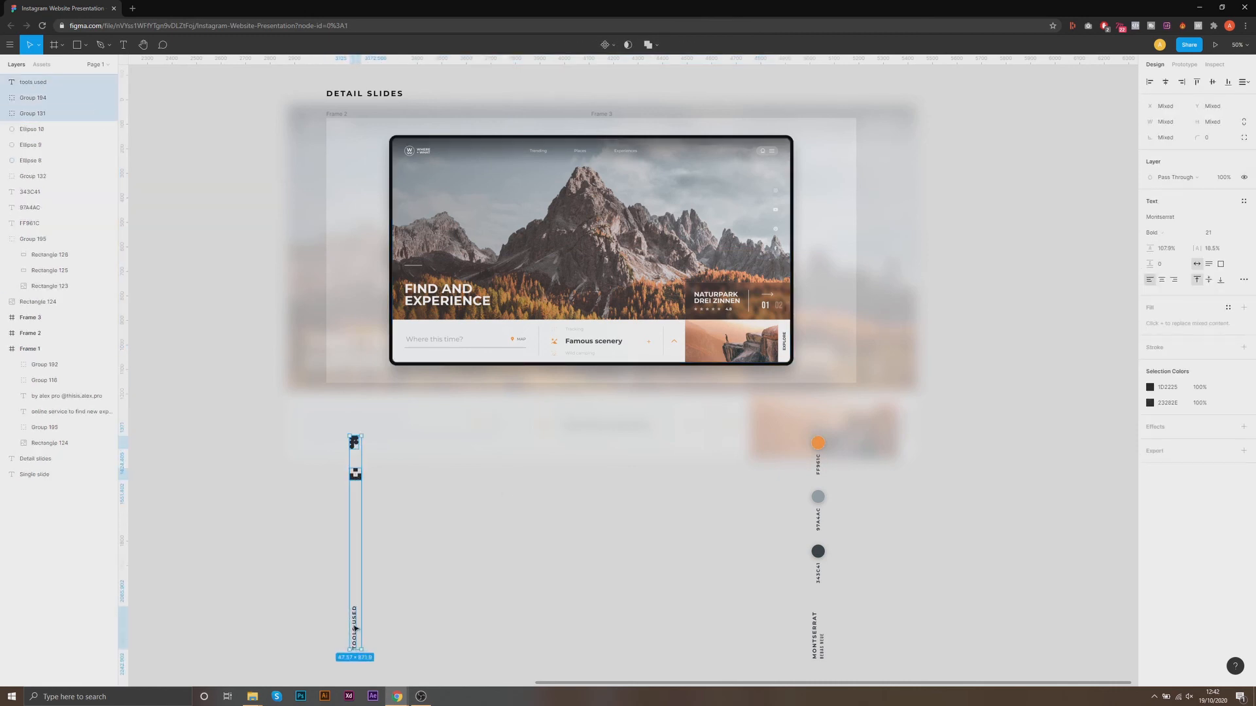
pyautogui.moveTo(355, 639); pyautogui.dragTo(365, 345)
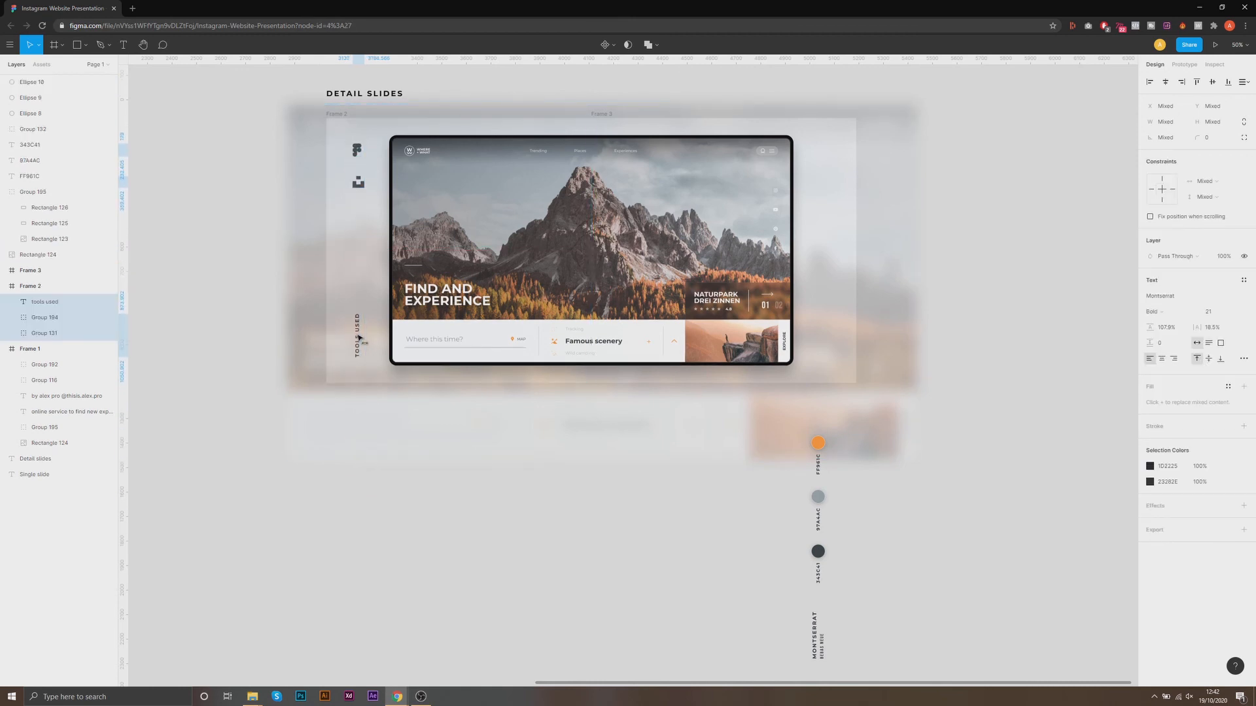
pyautogui.moveTo(849, 665); pyautogui.dragTo(790, 429)
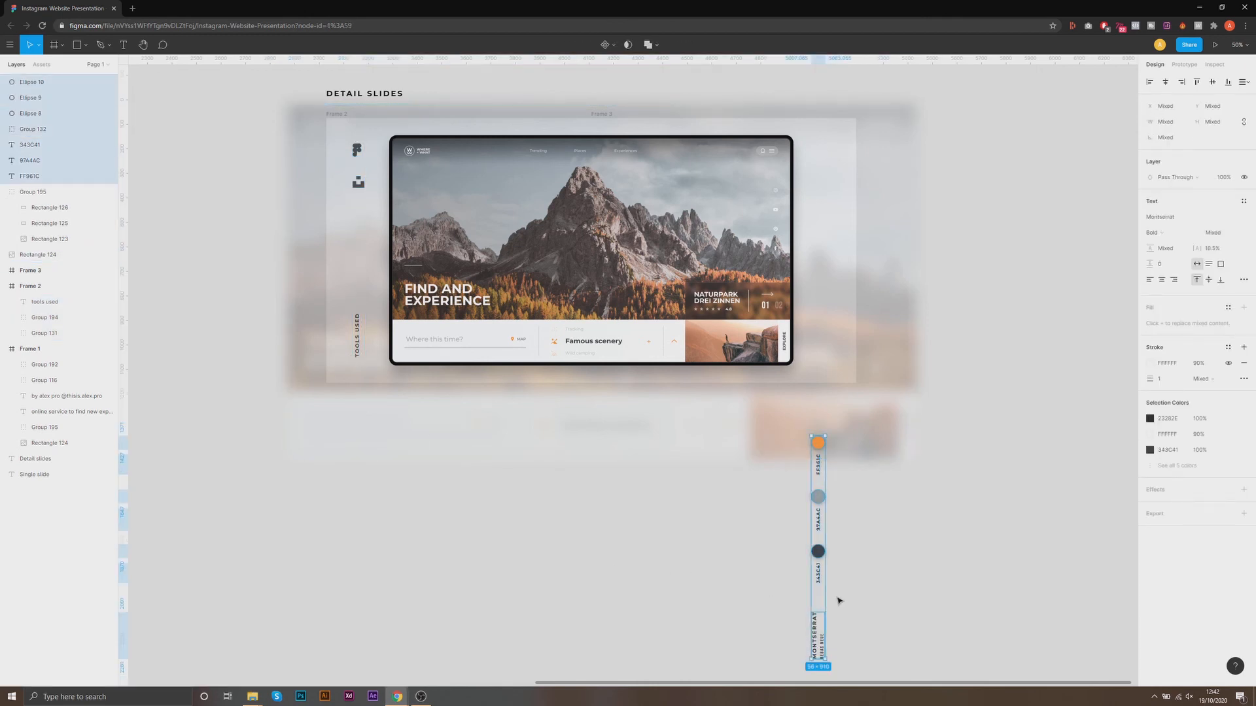
pyautogui.moveTo(821, 629); pyautogui.dragTo(821, 340)
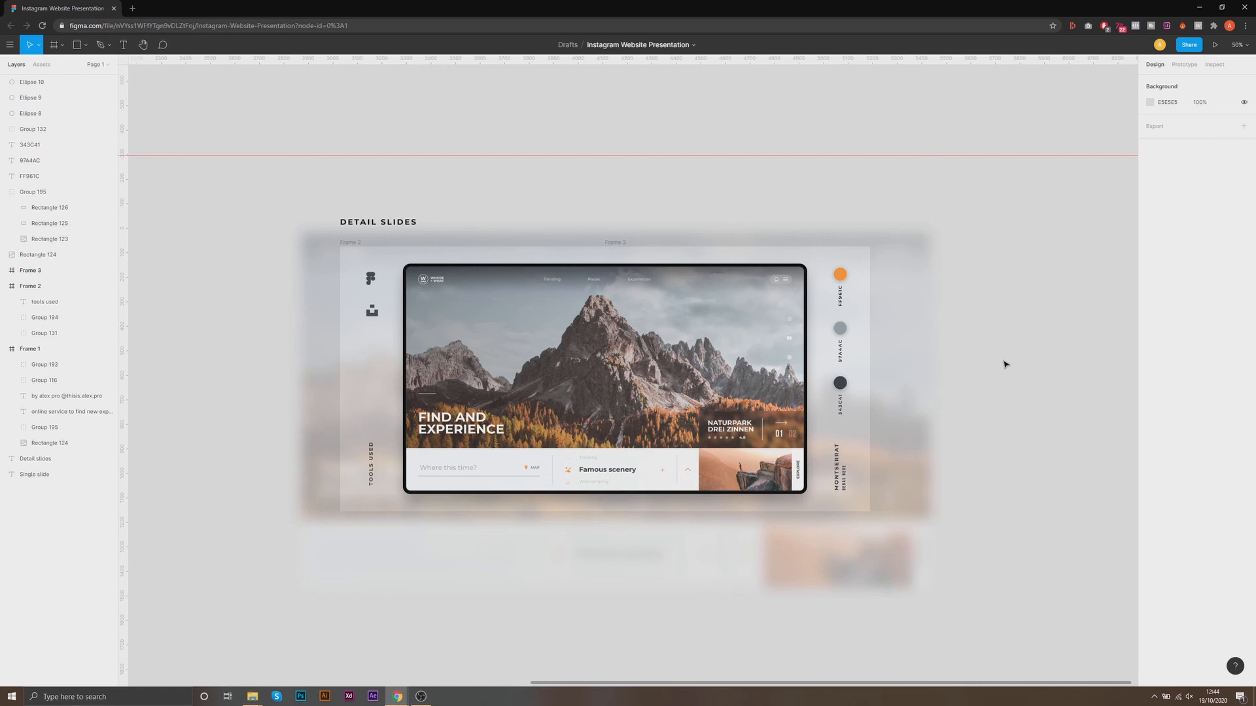
pyautogui.click(617, 343)
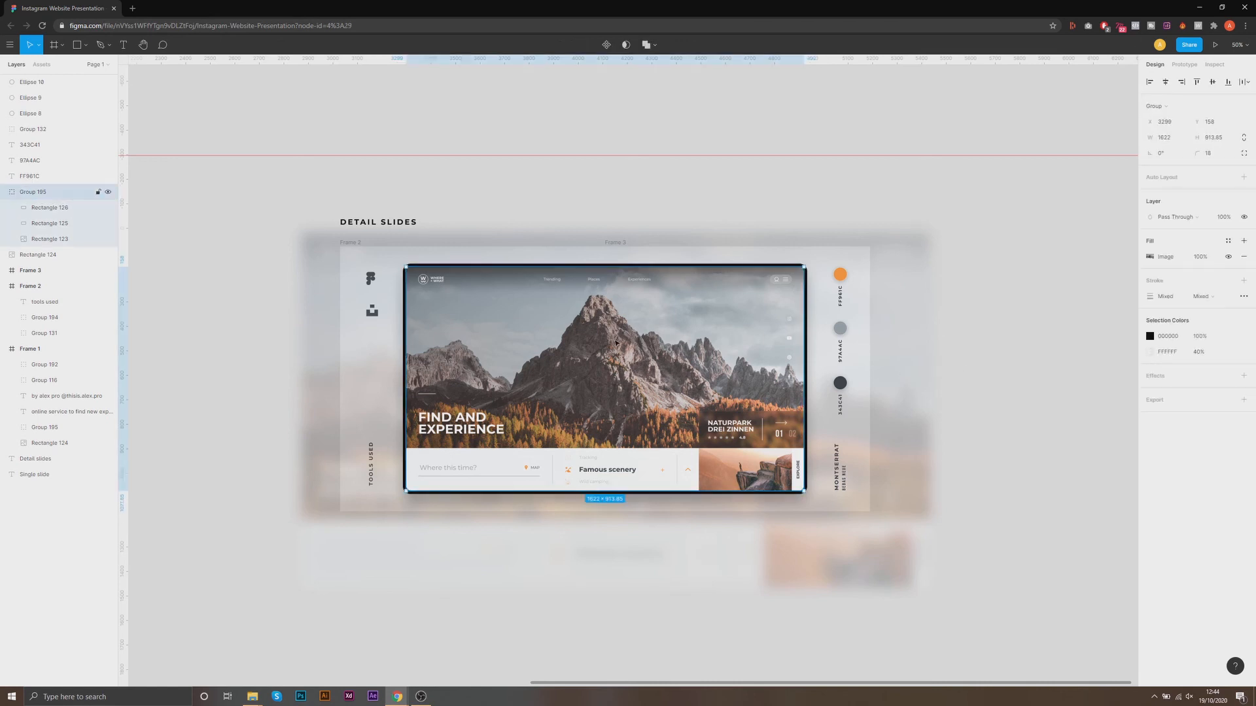
pyautogui.doubleClick(616, 343)
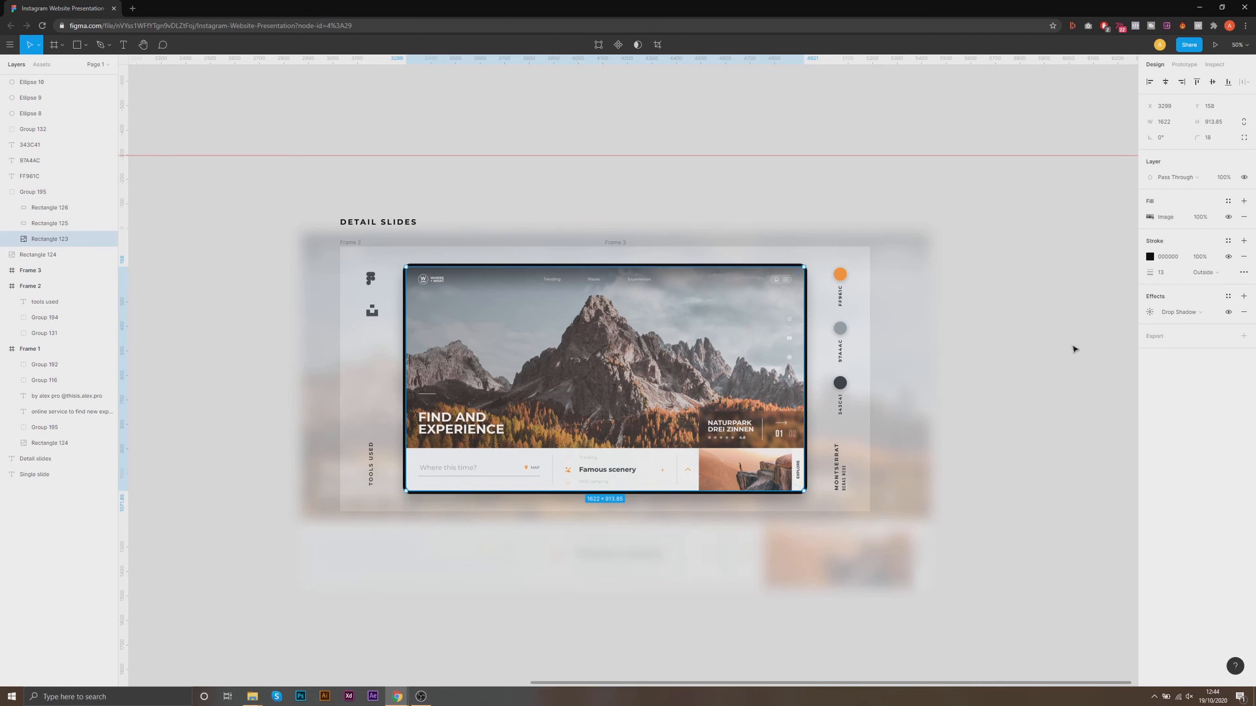
pyautogui.click(1151, 218)
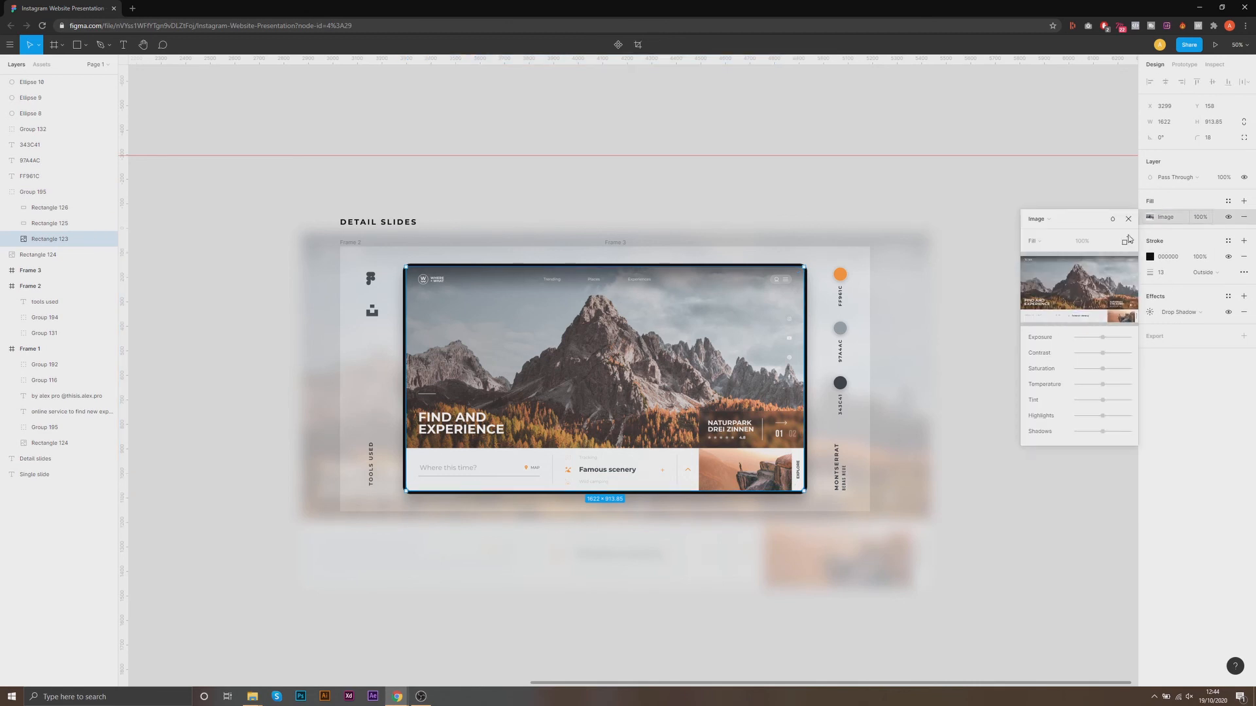
pyautogui.click(1080, 290)
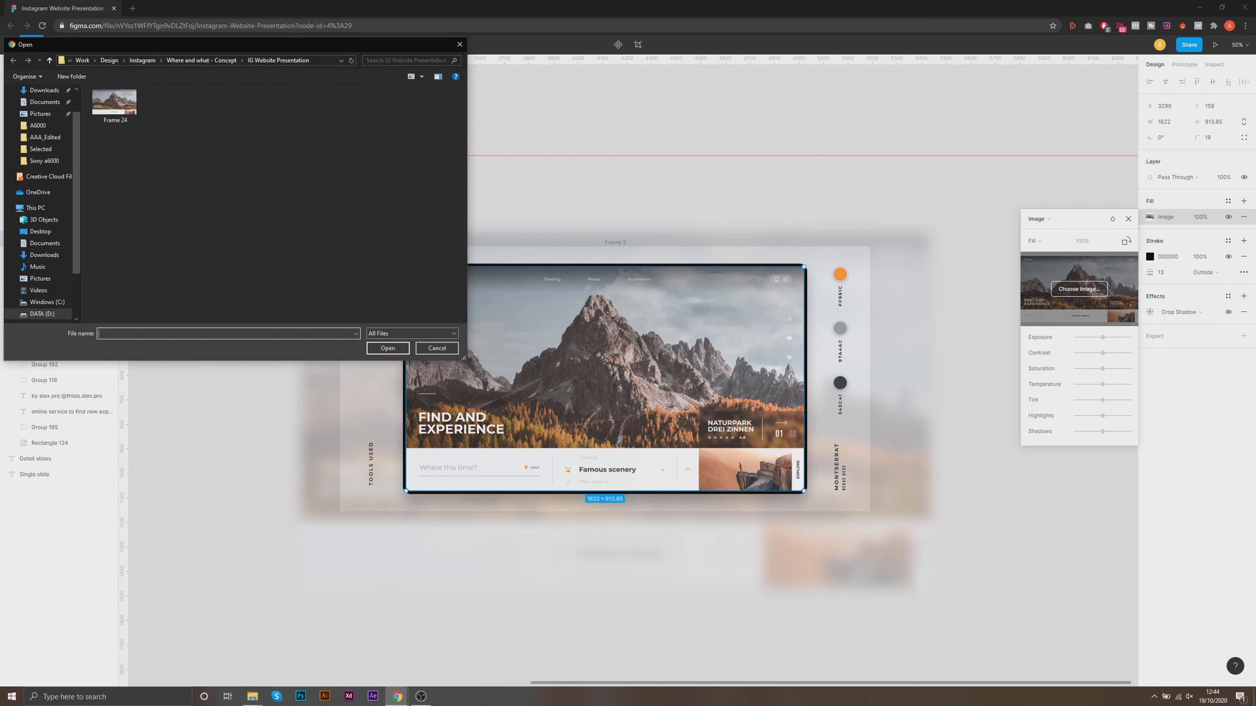
pyautogui.click(459, 44)
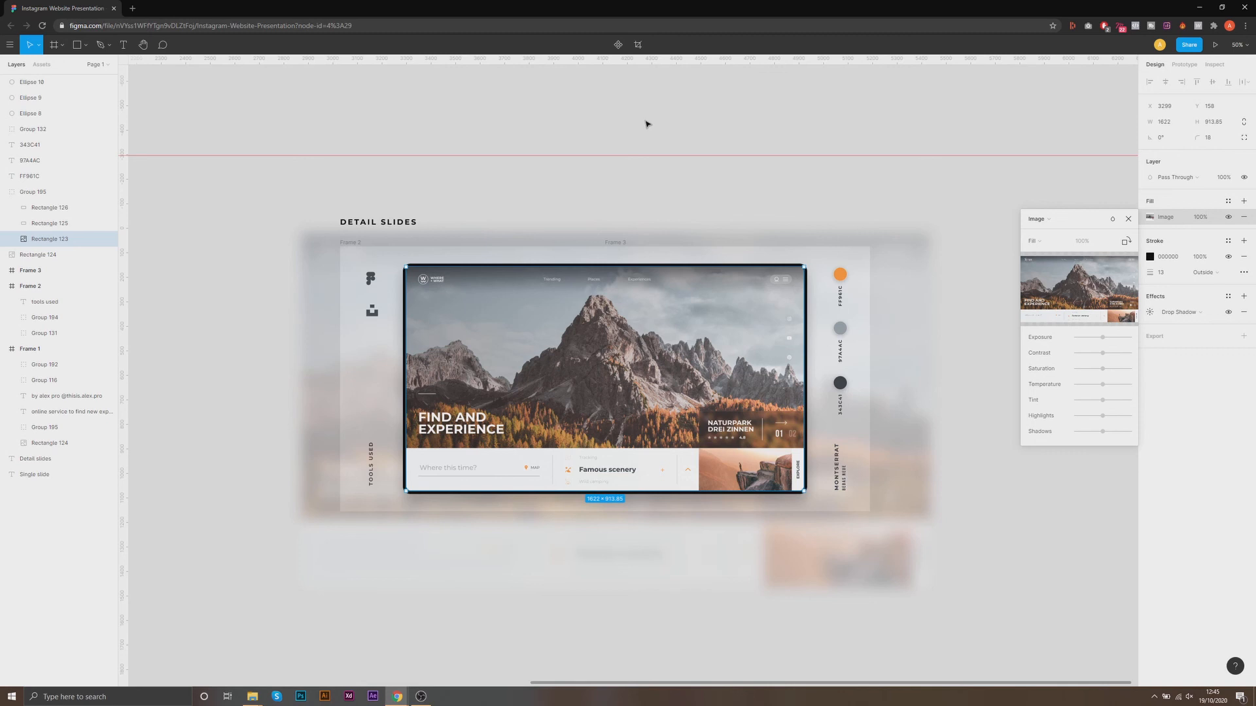
pyautogui.click(468, 140)
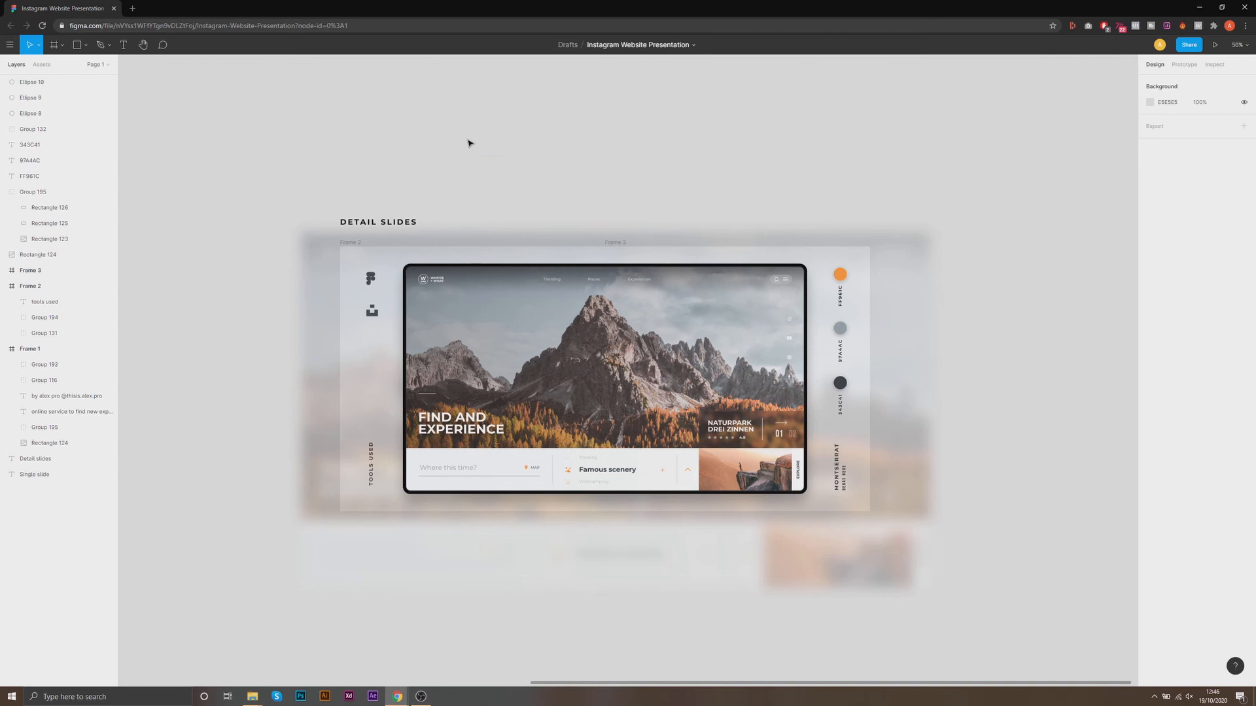
# Select the single slide frame together with both detail slide frames and add an export setting to them.
pyautogui.scroll(-1, 468, 143)
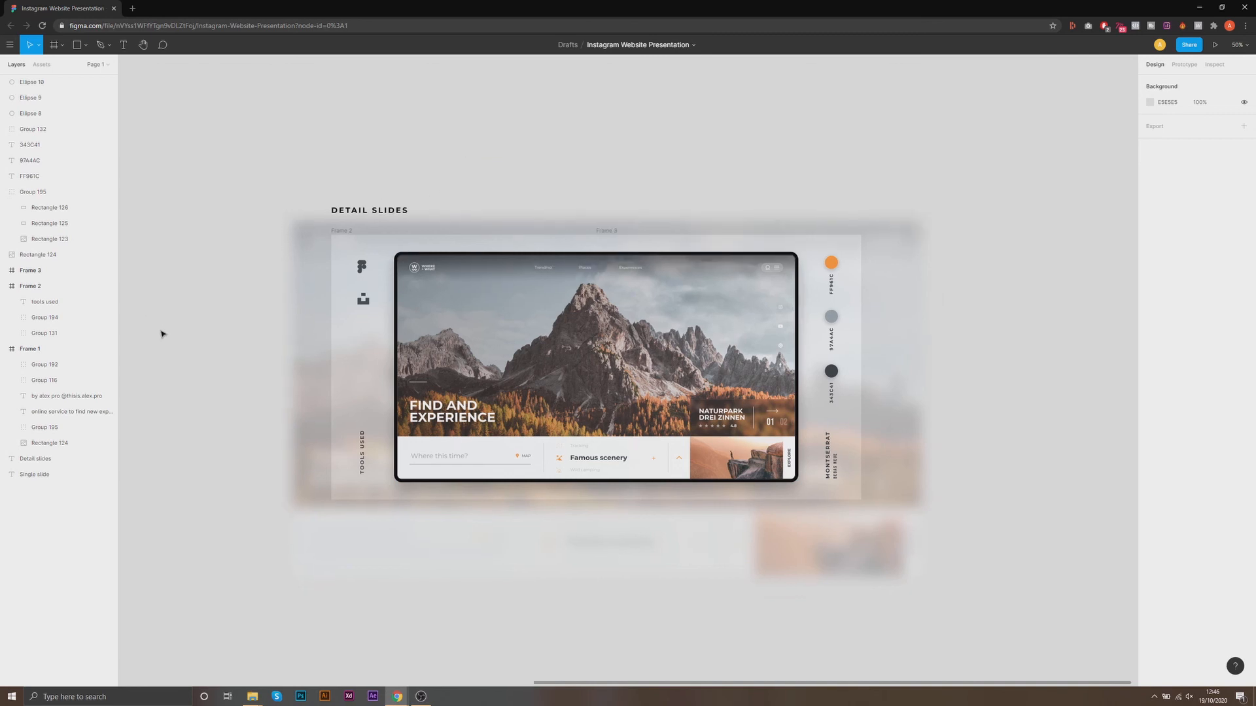
pyautogui.click(39, 352)
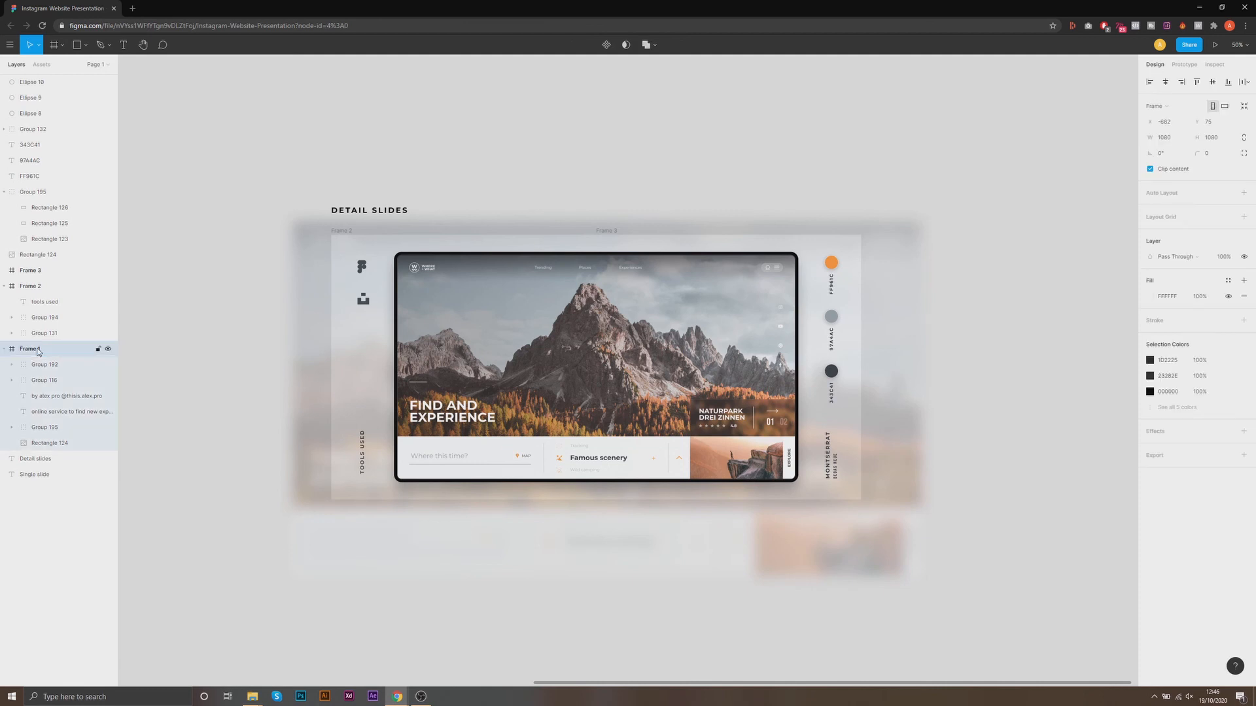
pyautogui.keyDown('shift'); pyautogui.click(36, 271); pyautogui.keyUp('shift')
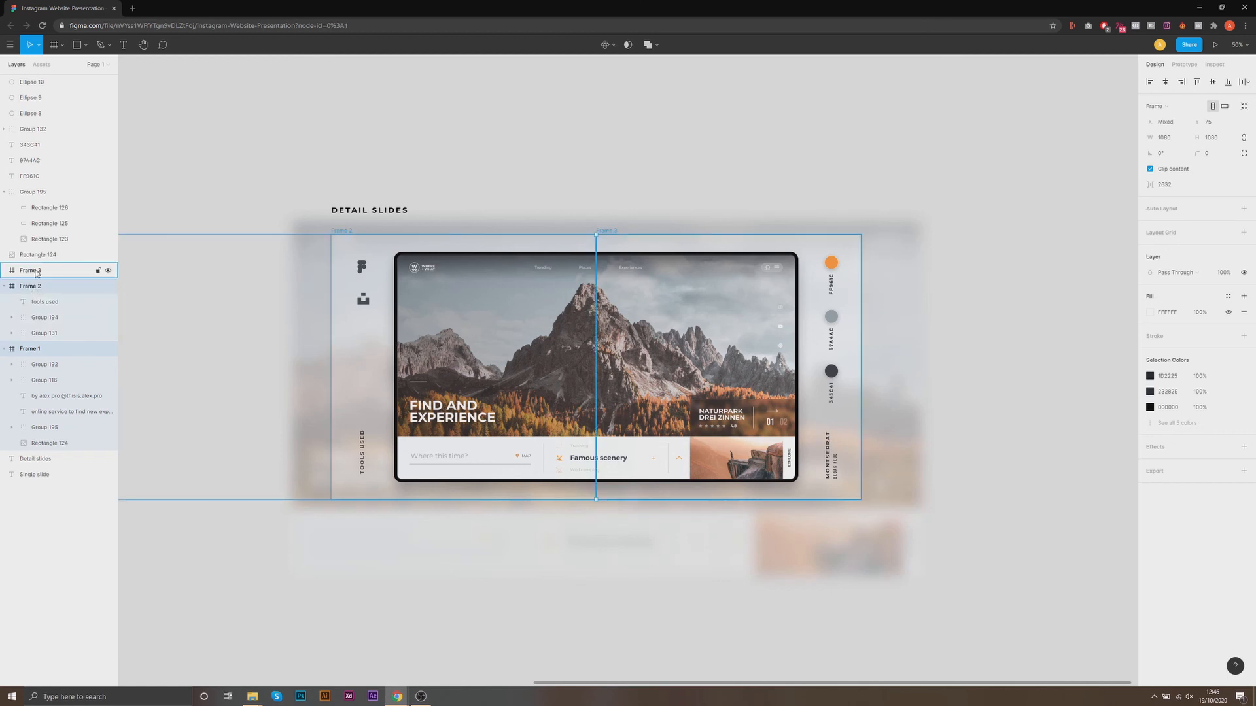
pyautogui.press('-')
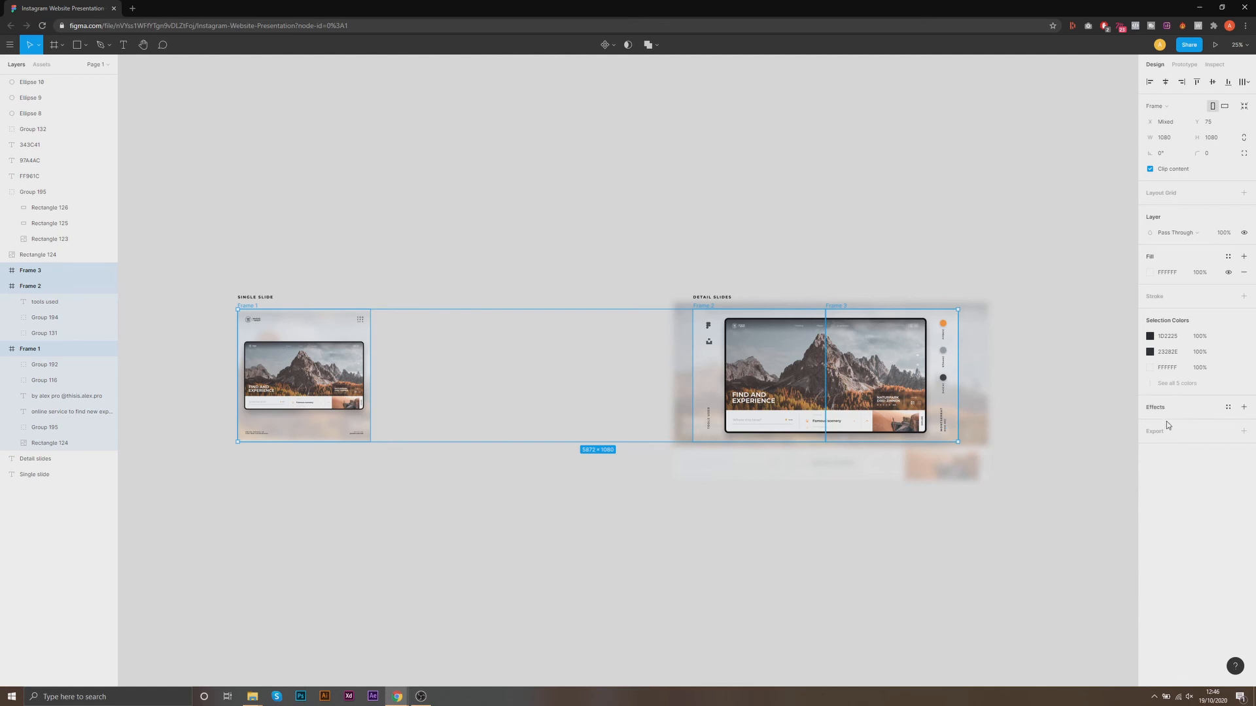
pyautogui.click(1244, 431)
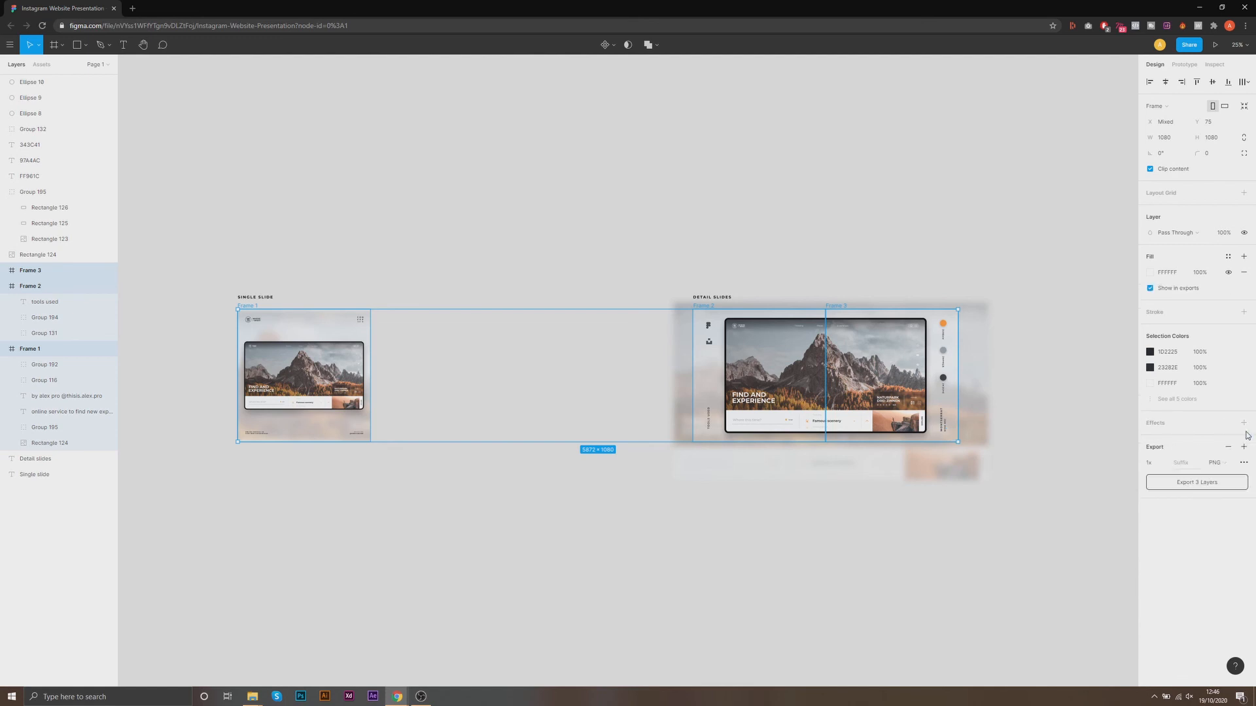
# Export the three selected frames as PNG at 1x and open the options for the downloaded zip file.
pyautogui.click(1244, 466)
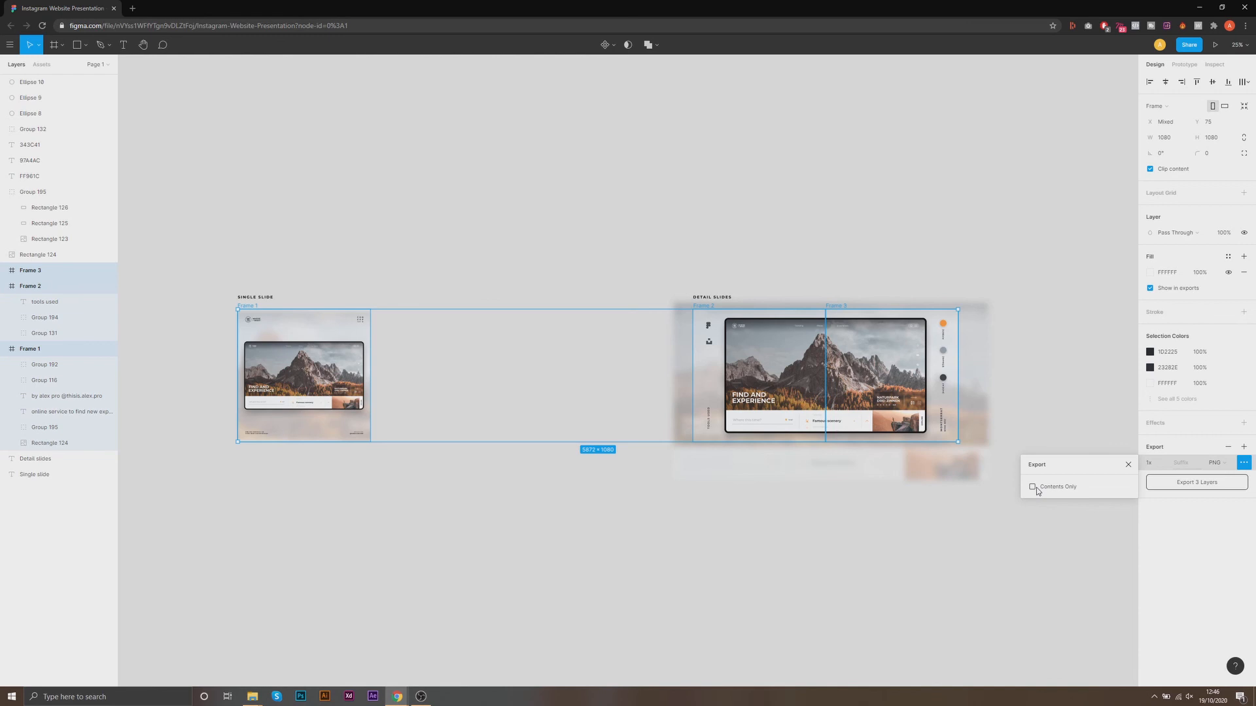
pyautogui.click(1223, 526)
pyautogui.click(1217, 463)
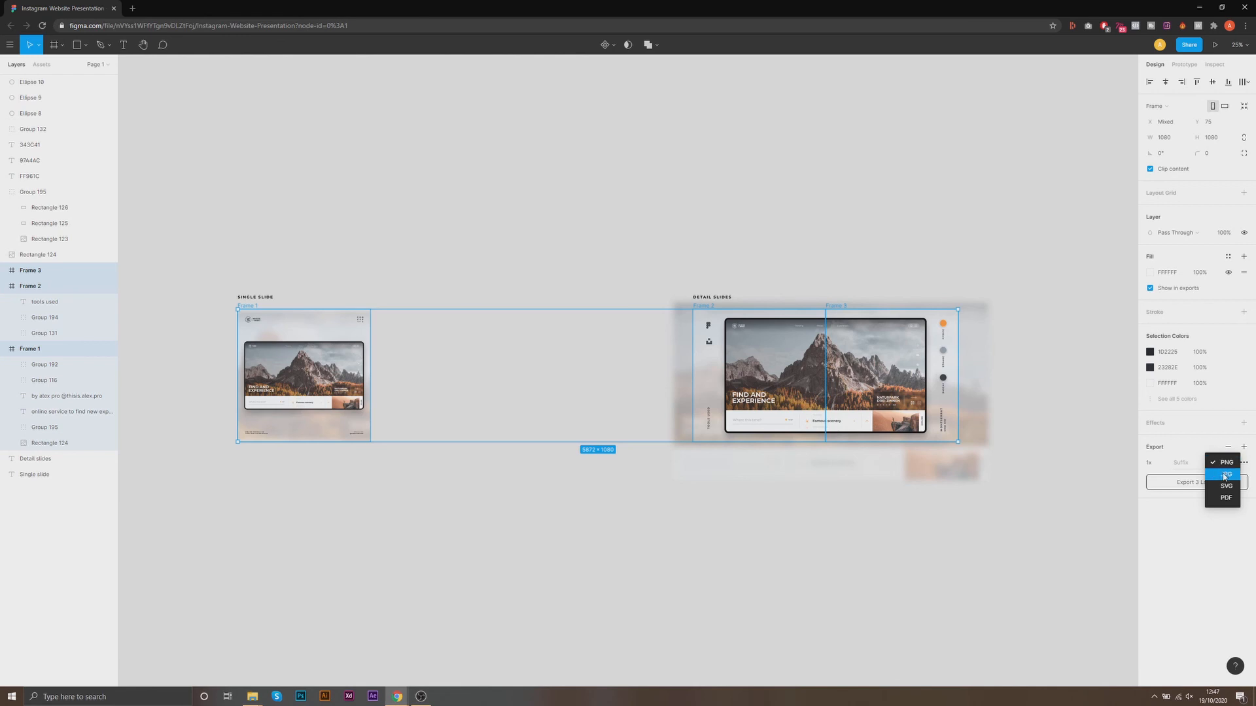
pyautogui.click(1200, 489)
pyautogui.click(1201, 487)
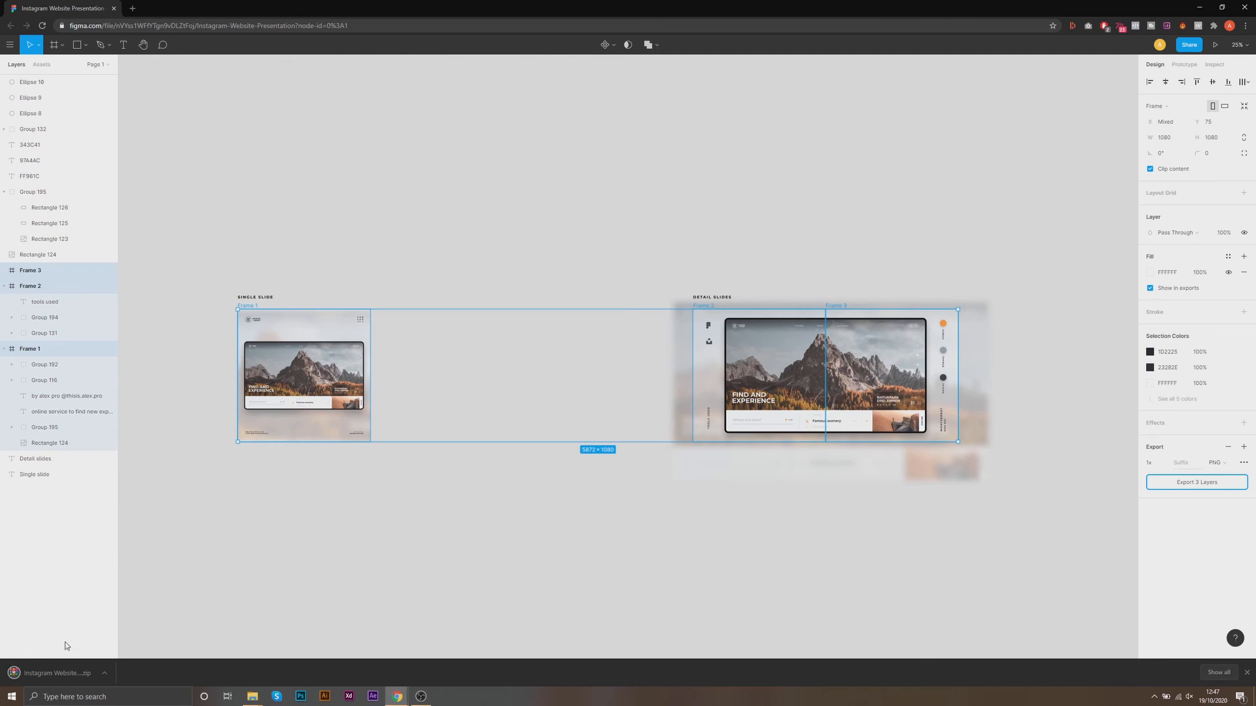
pyautogui.click(106, 674)
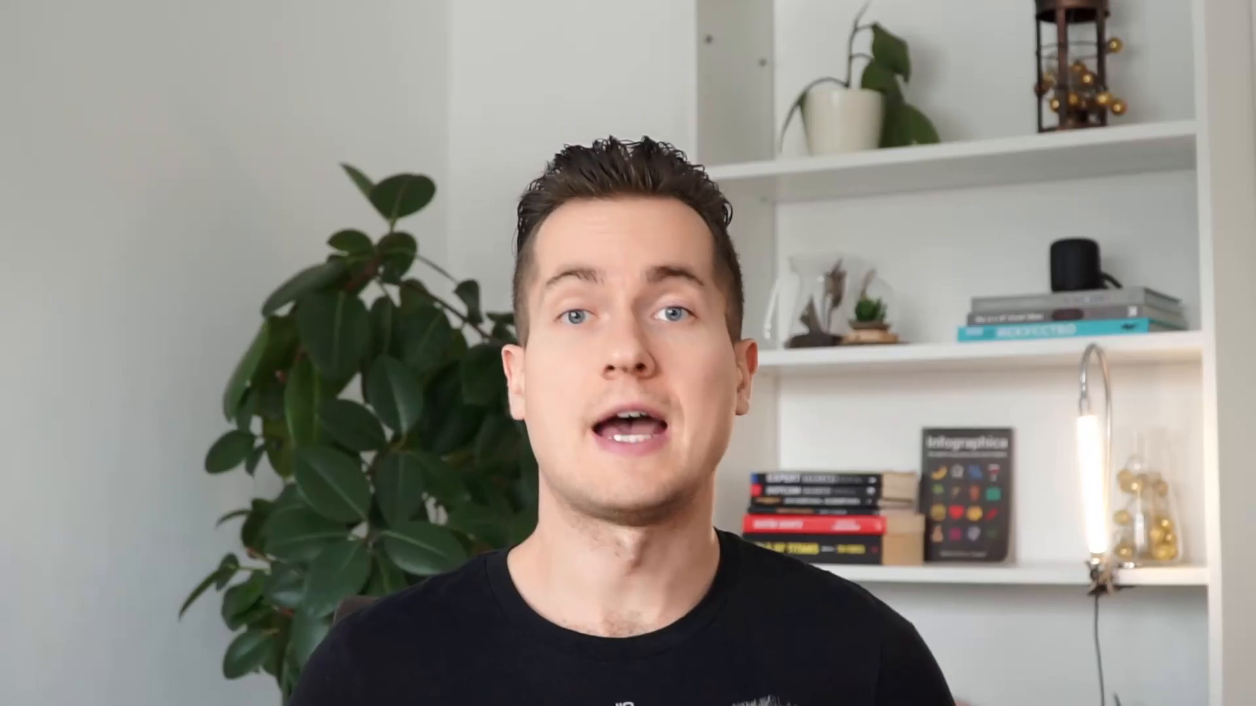